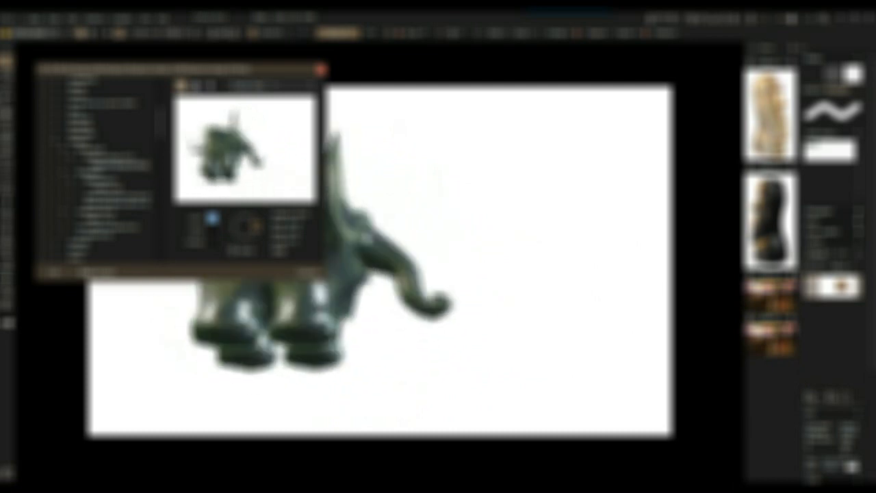
{"action": "scroll", "coordinate": [260, 157], "scroll_direction": "up", "scroll_amount": 3}
{"action": "scroll", "coordinate": [260, 157], "scroll_direction": "down", "scroll_amount": 1}
{"action": "left_click", "coordinate": [307, 272]}
{"action": "left_click", "coordinate": [165, 173]}
{"action": "left_click", "coordinate": [135, 174]}
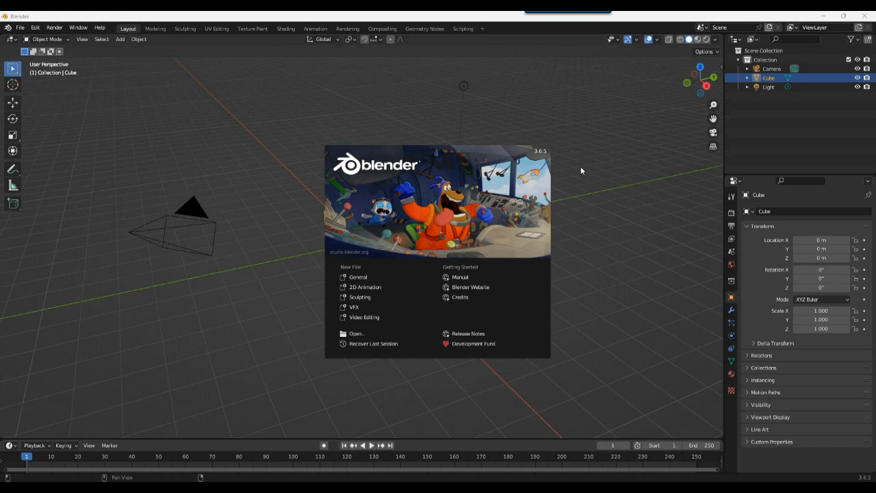
Dismiss the splash screen and set up the Modeling workspace with the Extrude Region tool in face selection mode.
{"action": "left_click", "coordinate": [279, 254]}
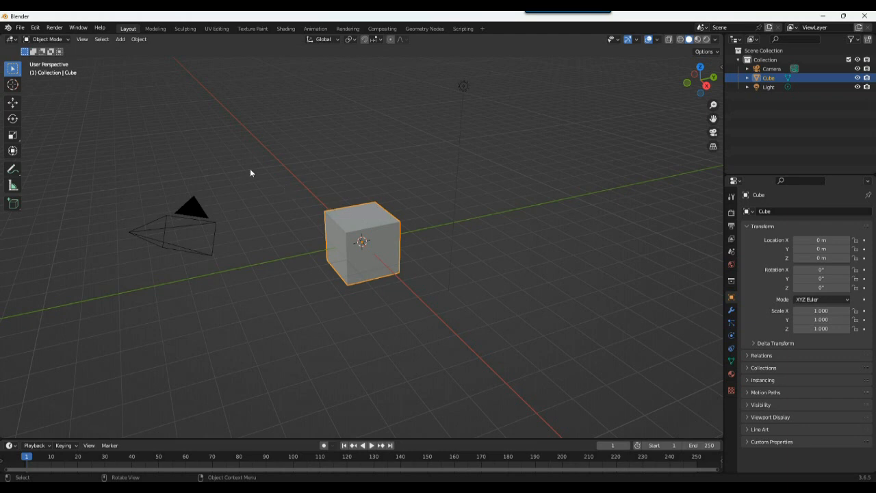
{"action": "left_click", "coordinate": [156, 29]}
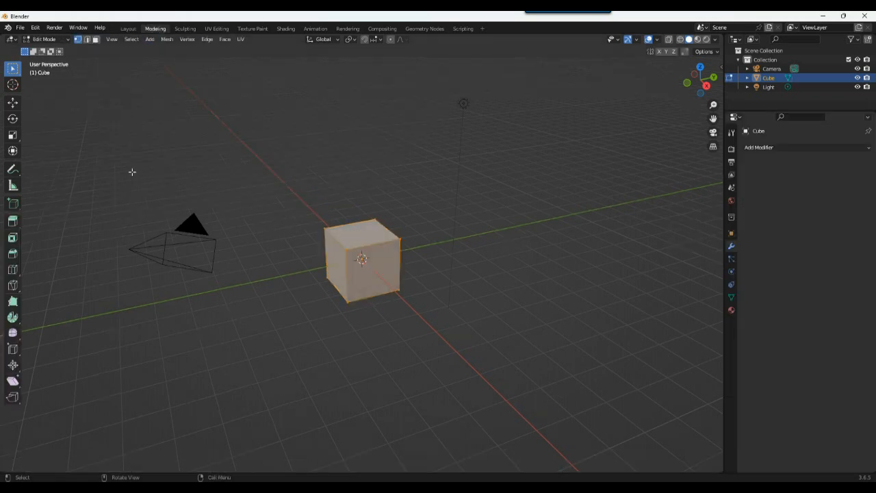
{"action": "left_click", "coordinate": [13, 222]}
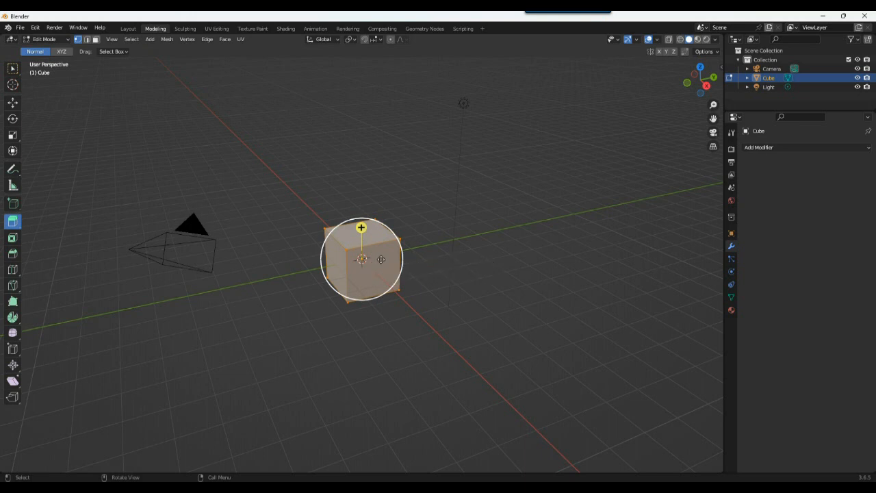
{"action": "left_click", "coordinate": [96, 40]}
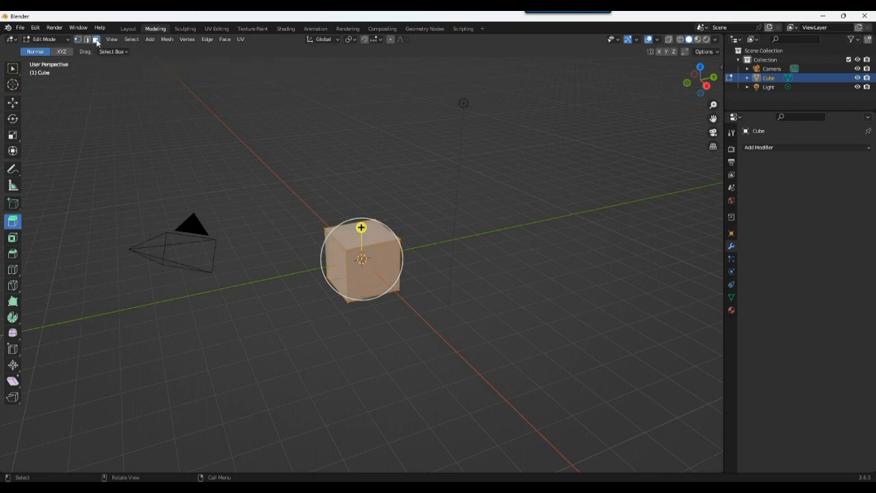
Extrude the cube's negative Y face outward by about one cube length.
{"action": "left_click", "coordinate": [377, 234]}
{"action": "left_click", "coordinate": [337, 253]}
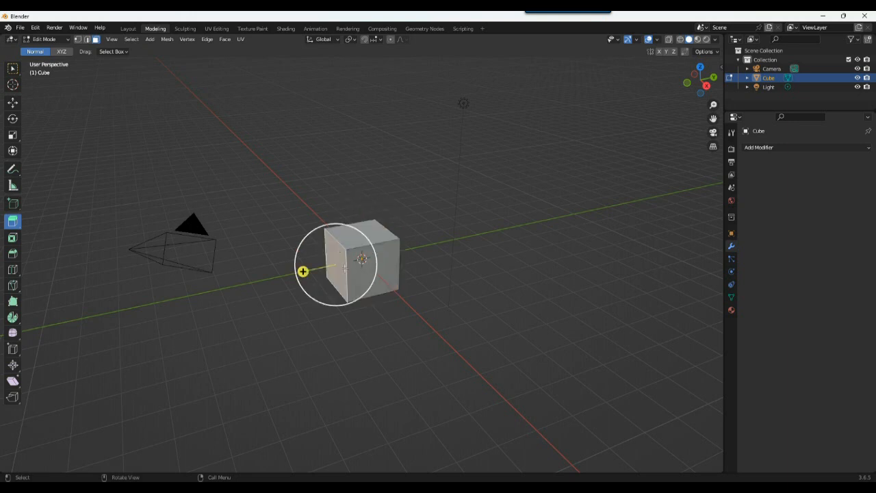
{"action": "left_click", "coordinate": [385, 253]}
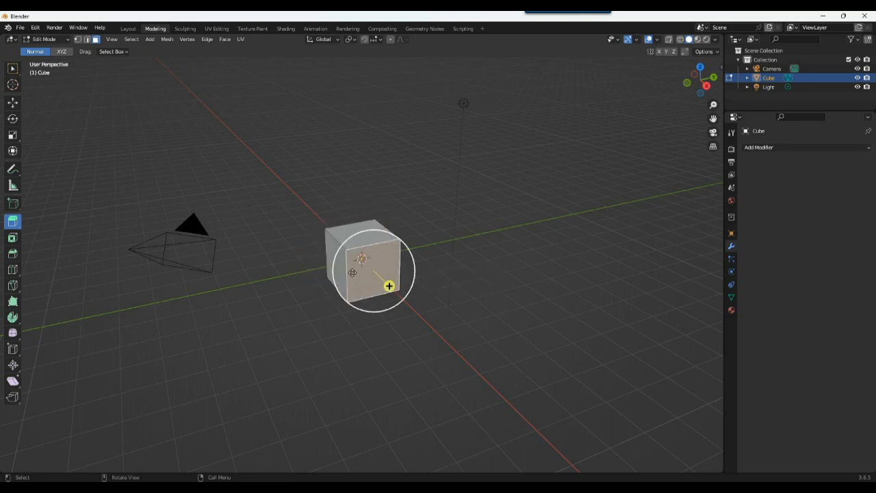
{"action": "left_click", "coordinate": [341, 263]}
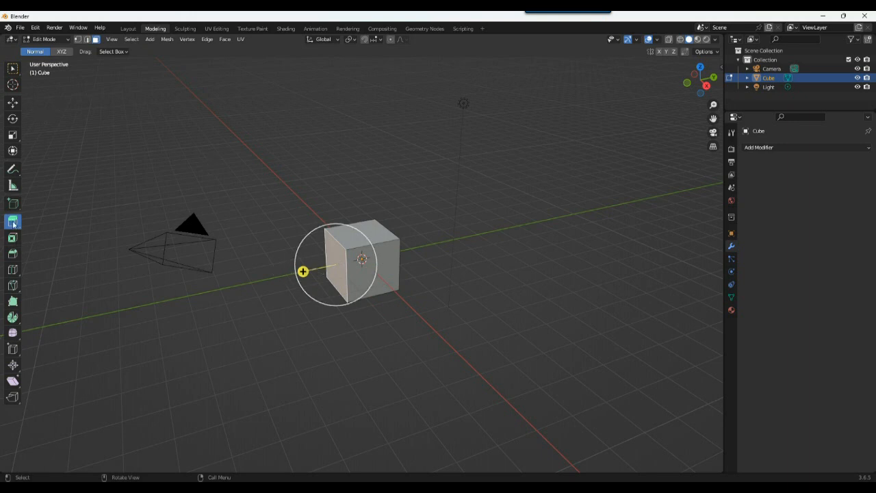
{"action": "left_click_drag", "start_coordinate": [303, 272], "coordinate": [217, 289]}
Extrude the opposite face on the positive Y side outward by about one cube length.
{"action": "left_click_drag", "start_coordinate": [701, 82], "coordinate": [677, 86]}
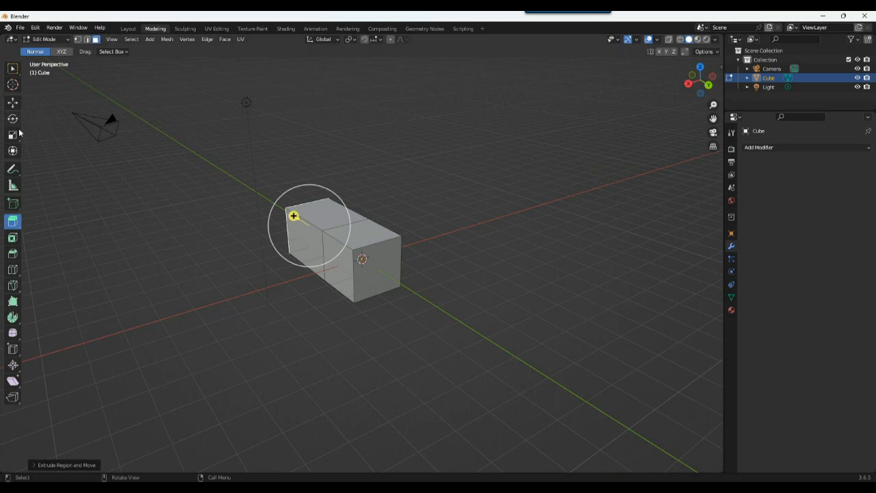
{"action": "left_click", "coordinate": [12, 69]}
{"action": "left_click", "coordinate": [380, 252]}
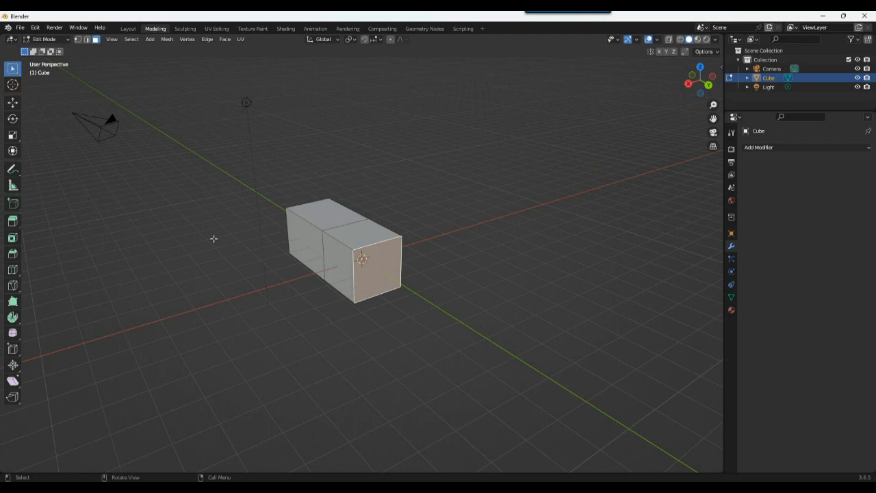
{"action": "left_click", "coordinate": [13, 220]}
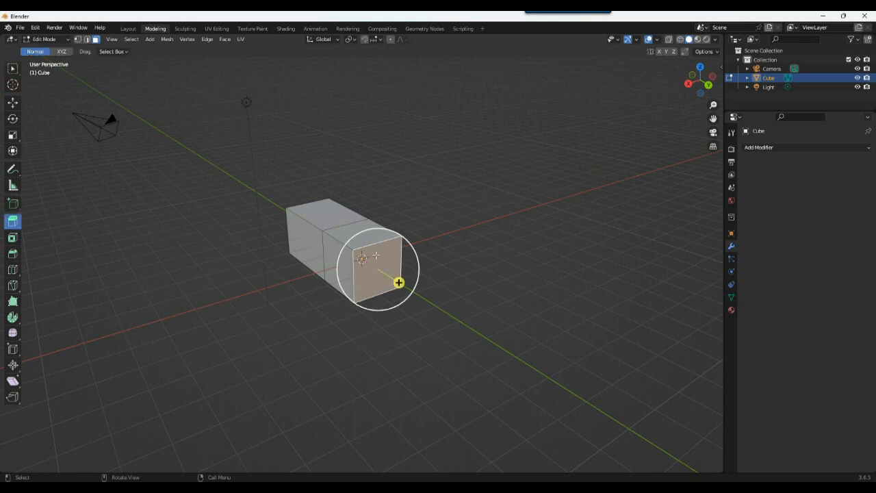
{"action": "left_click_drag", "start_coordinate": [399, 285], "coordinate": [453, 322]}
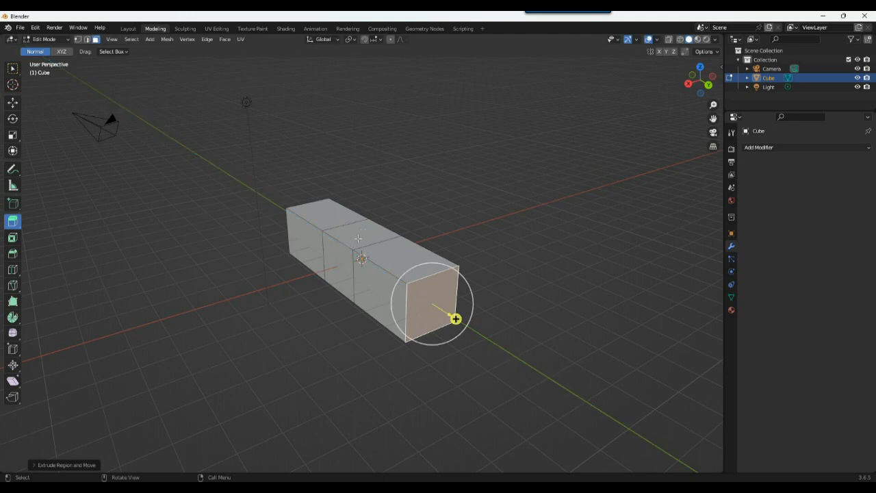
Extrude the middle section's top face upward by about one cube length.
{"action": "left_click", "coordinate": [11, 70]}
{"action": "left_click", "coordinate": [363, 236]}
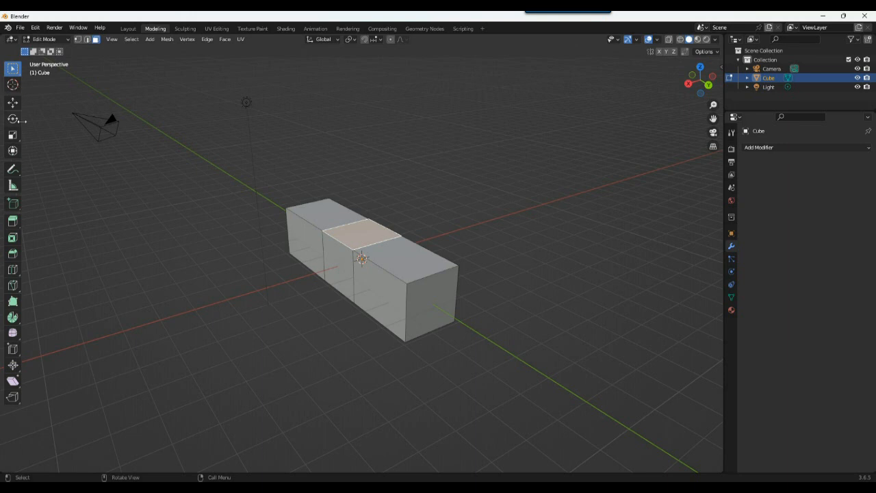
{"action": "left_click", "coordinate": [12, 221]}
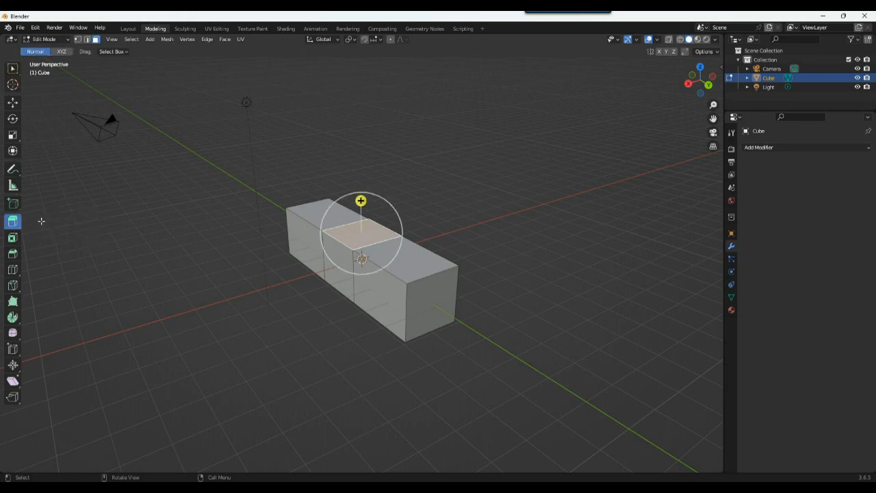
{"action": "left_click_drag", "start_coordinate": [361, 200], "coordinate": [367, 130]}
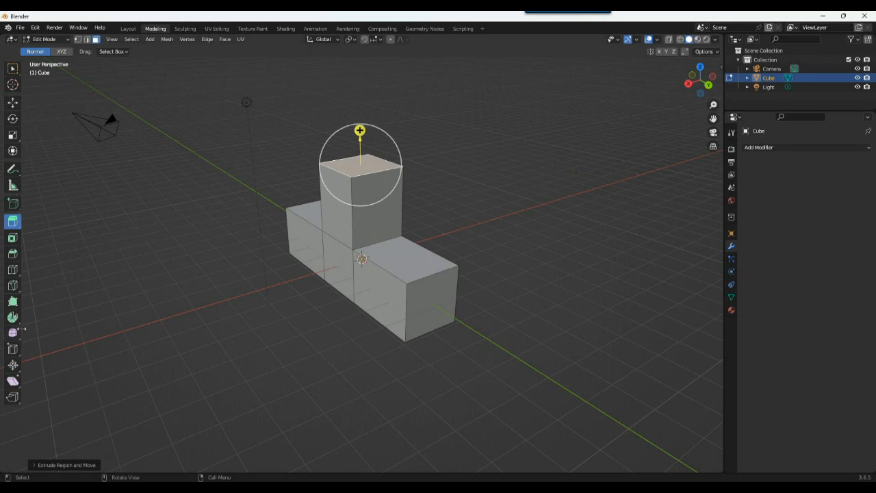
Extrude the middle section's bottom face downward by about one cube length to complete a cross shape.
{"action": "mouse_move", "coordinate": [699, 81]}
{"action": "left_mouse_down"}
{"action": "mouse_move", "coordinate": [697, 62]}
{"action": "mouse_move", "coordinate": [697, 86]}
{"action": "left_mouse_up"}
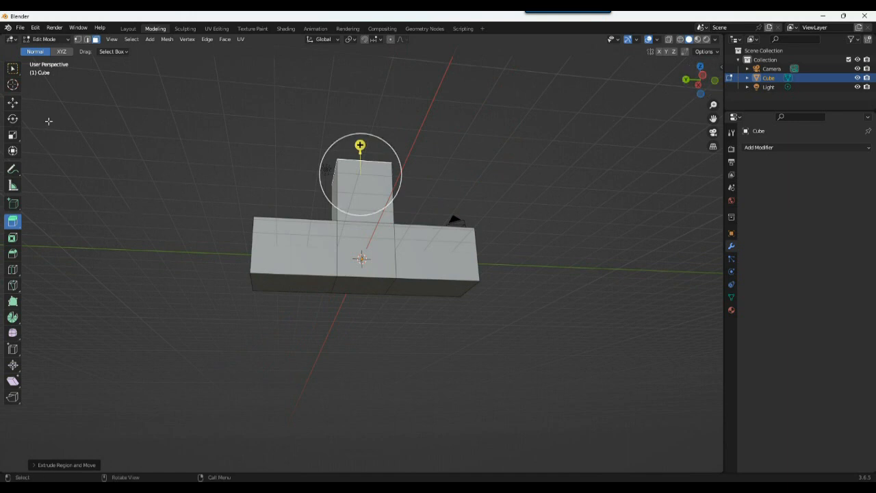
{"action": "left_click", "coordinate": [13, 69]}
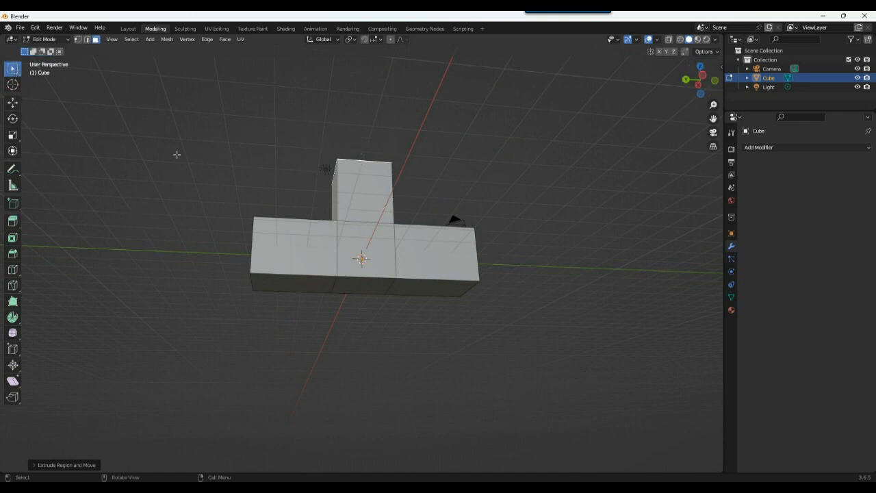
{"action": "left_click", "coordinate": [368, 282]}
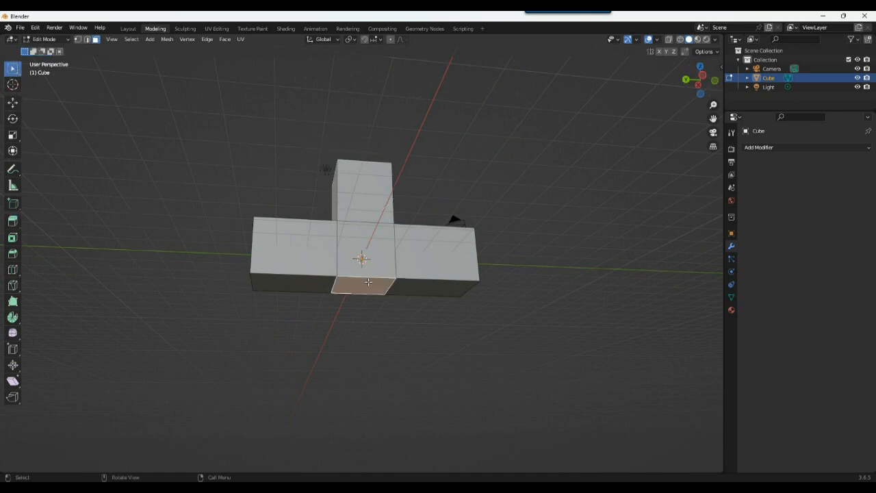
{"action": "left_click", "coordinate": [10, 223]}
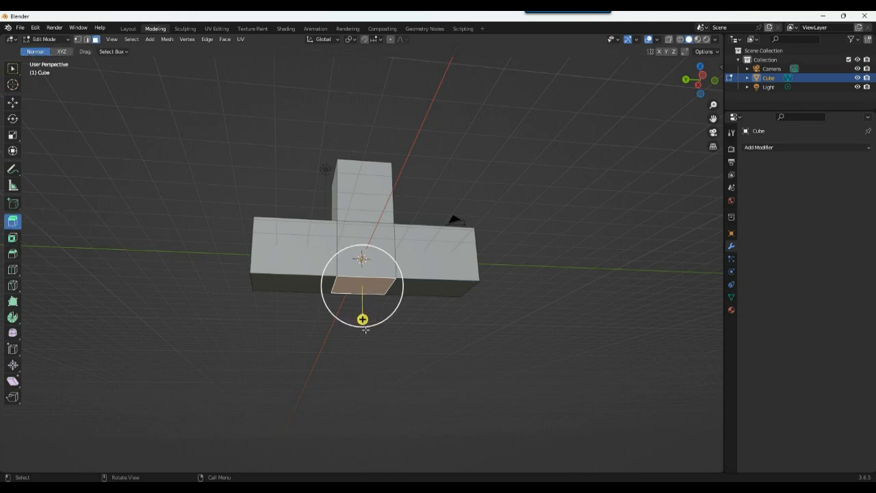
{"action": "left_click_drag", "start_coordinate": [362, 317], "coordinate": [368, 395]}
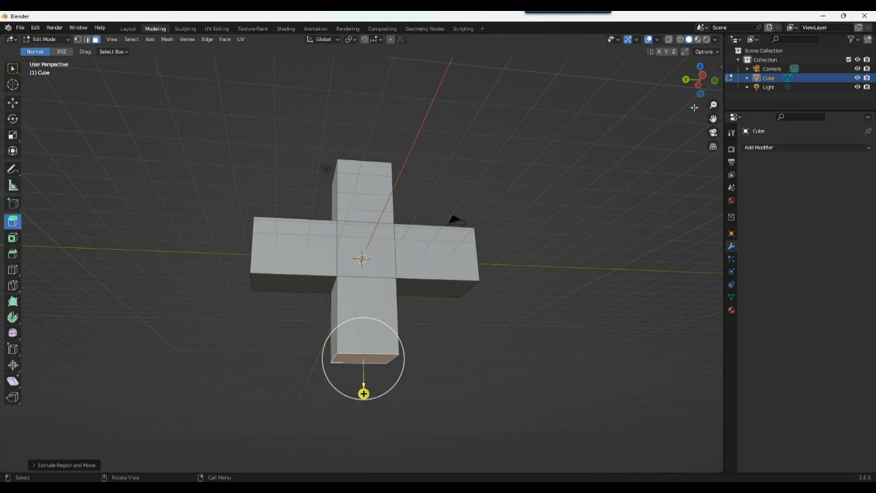
Extrude the central face on the negative X side outward to form another arm of about one cube length.
{"action": "left_click_drag", "start_coordinate": [706, 84], "coordinate": [587, 87]}
{"action": "left_click", "coordinate": [17, 70]}
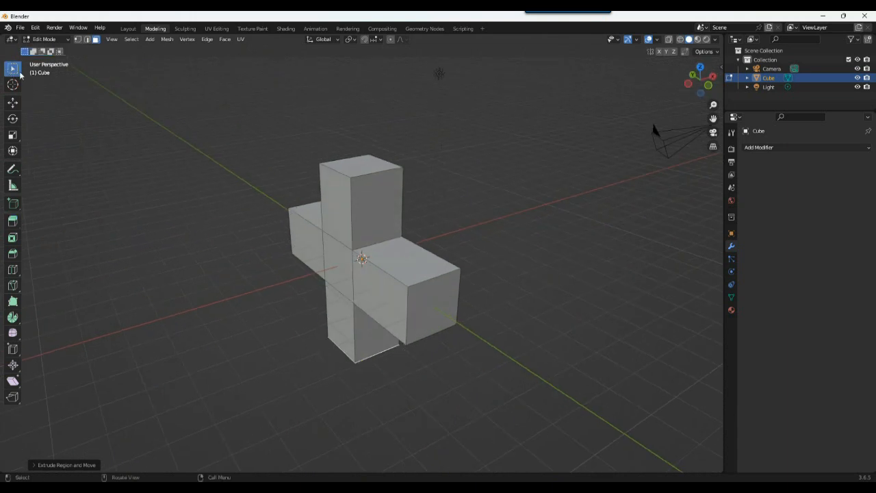
{"action": "left_click", "coordinate": [337, 257]}
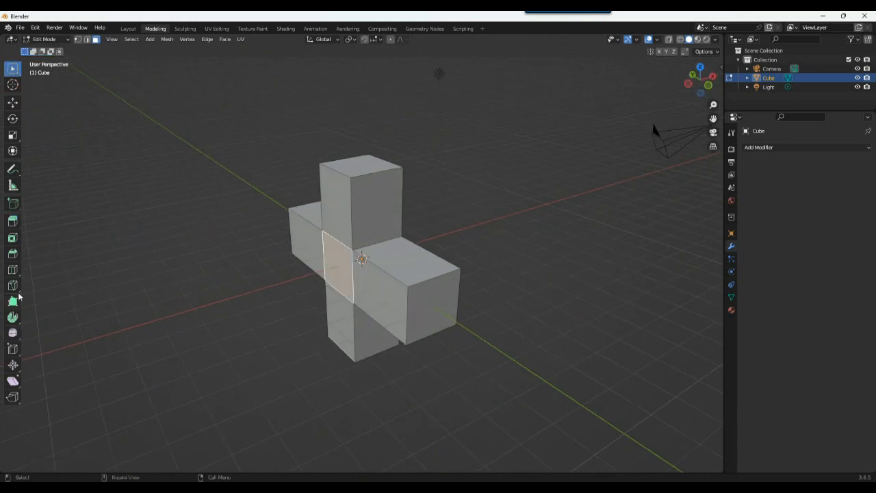
{"action": "left_click", "coordinate": [13, 220]}
{"action": "left_click_drag", "start_coordinate": [307, 276], "coordinate": [252, 291]}
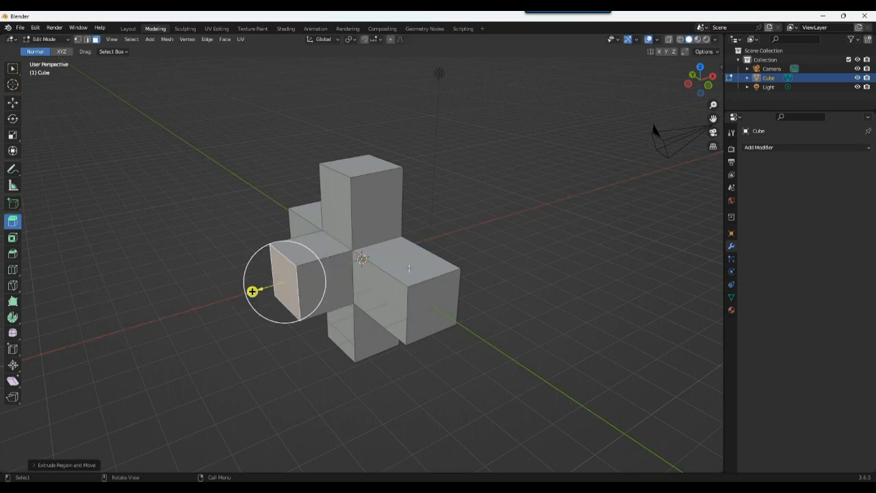
Extrude the central face on the positive X side outward by about one cube length to form the sixth arm.
{"action": "left_click_drag", "start_coordinate": [698, 80], "coordinate": [252, 71]}
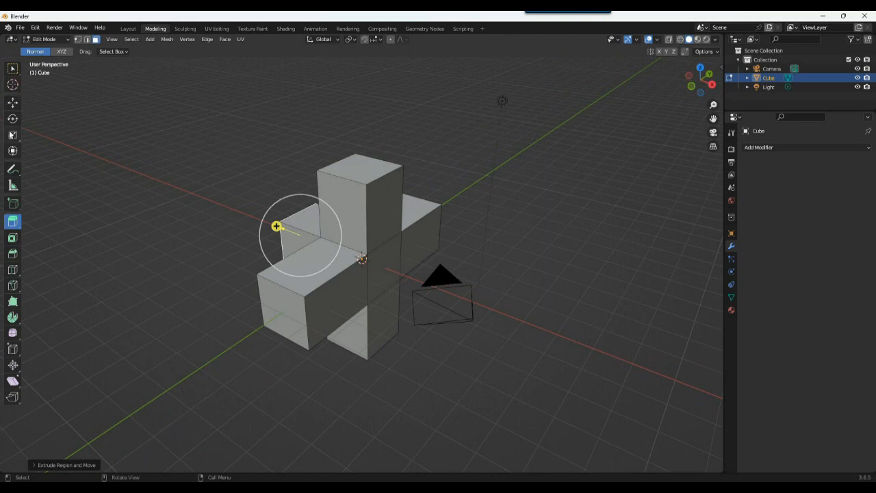
{"action": "left_click", "coordinate": [12, 68]}
{"action": "left_click", "coordinate": [384, 260]}
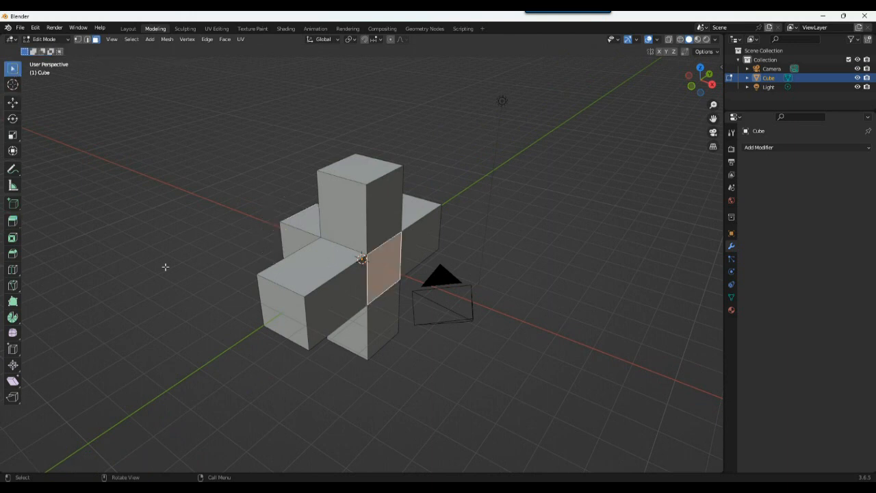
{"action": "left_click", "coordinate": [12, 220]}
{"action": "left_click_drag", "start_coordinate": [412, 278], "coordinate": [480, 306]}
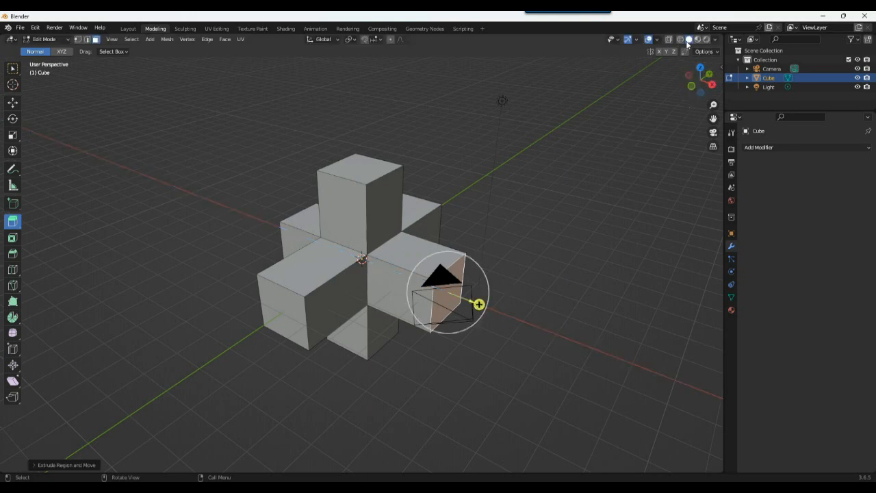
Switch the mesh selection from faces to edges, with the Select Box tool active.
{"action": "left_click_drag", "start_coordinate": [704, 76], "coordinate": [663, 75]}
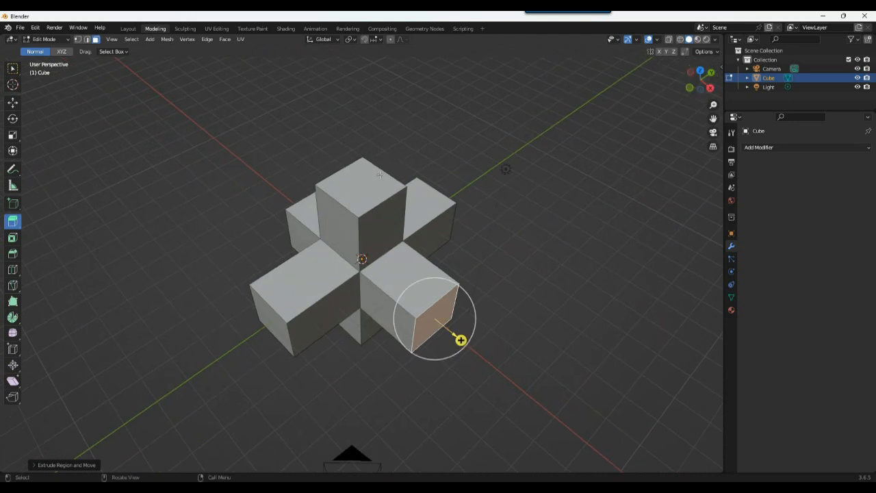
{"action": "left_click", "coordinate": [13, 255]}
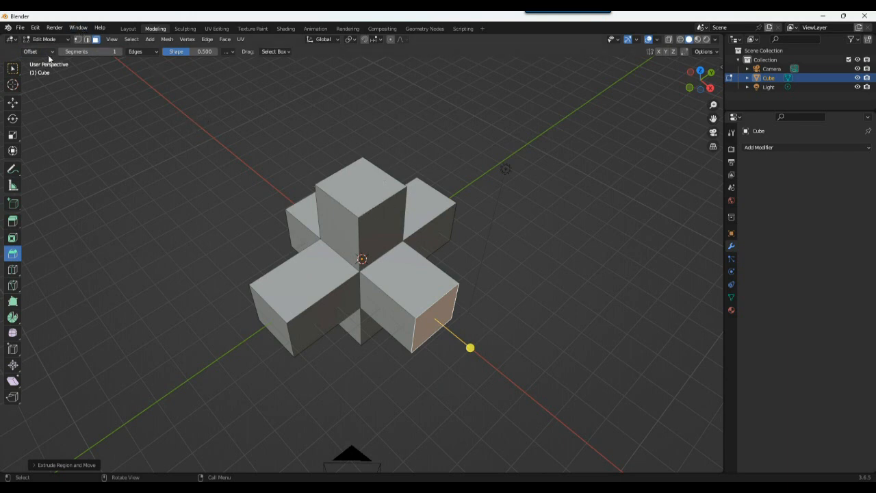
{"action": "left_click", "coordinate": [87, 40]}
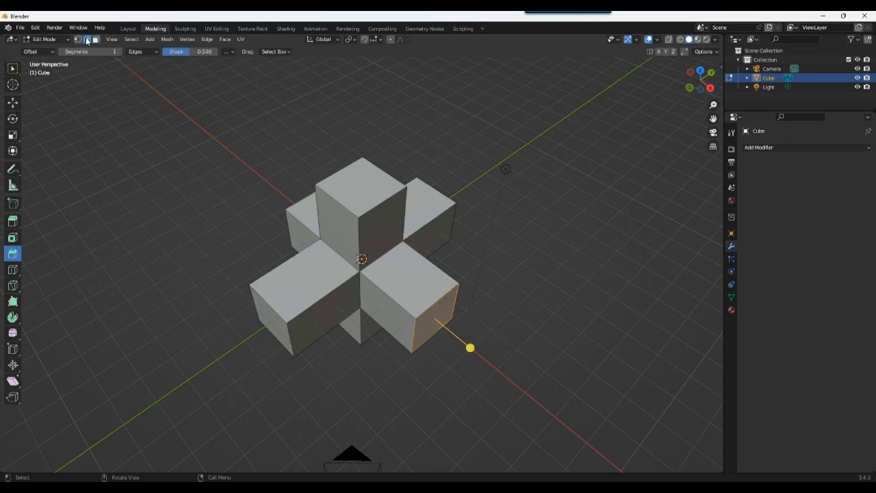
{"action": "left_click", "coordinate": [13, 69]}
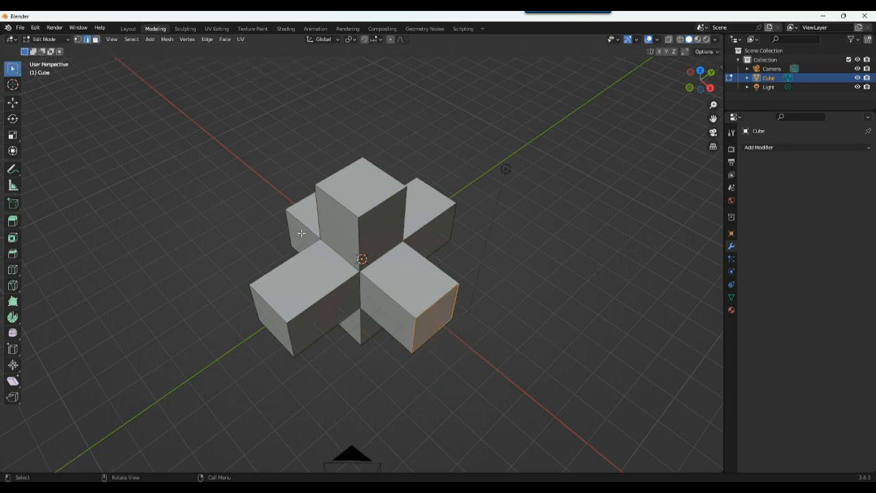
Select all four edges around the top face of the upper arm.
{"action": "left_click", "coordinate": [343, 205]}
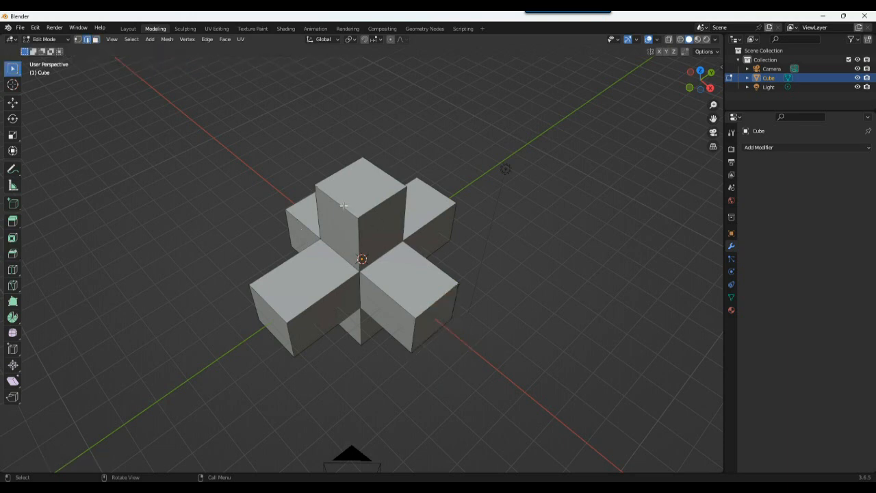
{"action": "left_click", "coordinate": [381, 203], "text": "shift"}
{"action": "left_click", "coordinate": [377, 168], "text": "shift"}
{"action": "left_click", "coordinate": [334, 173], "text": "shift"}
{"action": "left_click", "coordinate": [13, 221]}
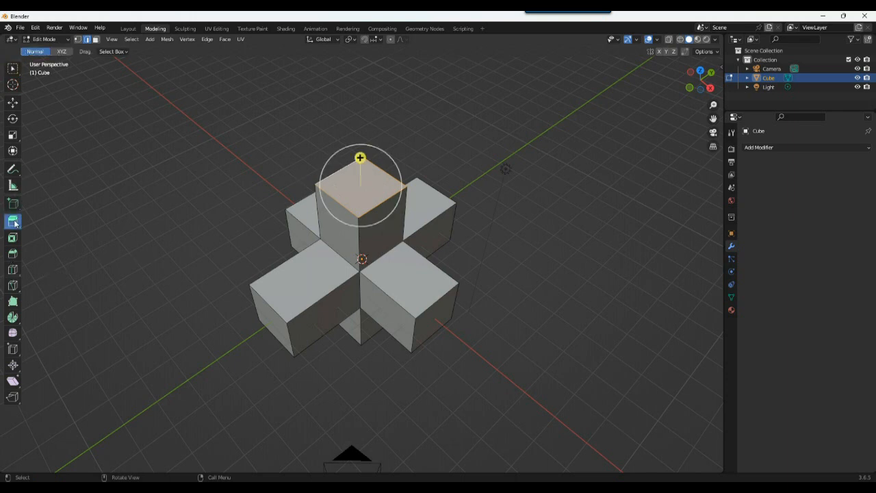
Bevel only the upper arm's top edge on the positive Y side, using one segment and a shape of 0.500.
{"action": "left_click", "coordinate": [14, 255]}
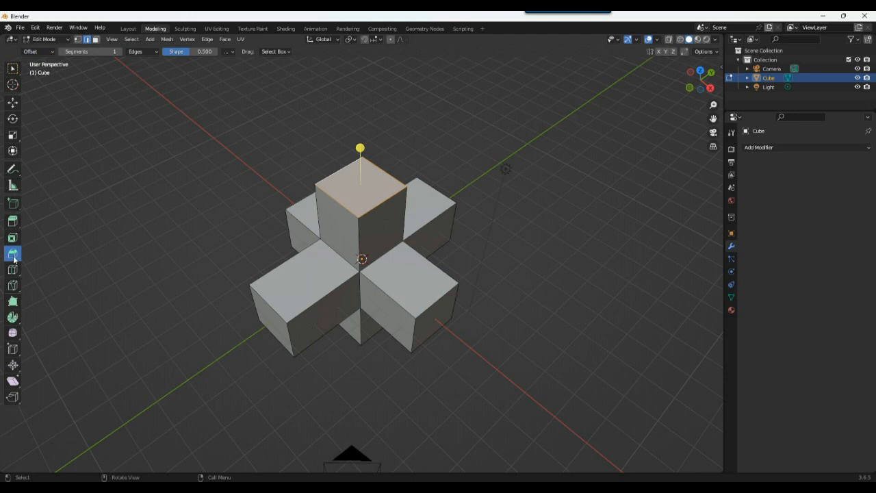
{"action": "left_click", "coordinate": [381, 204]}
{"action": "left_click", "coordinate": [396, 154]}
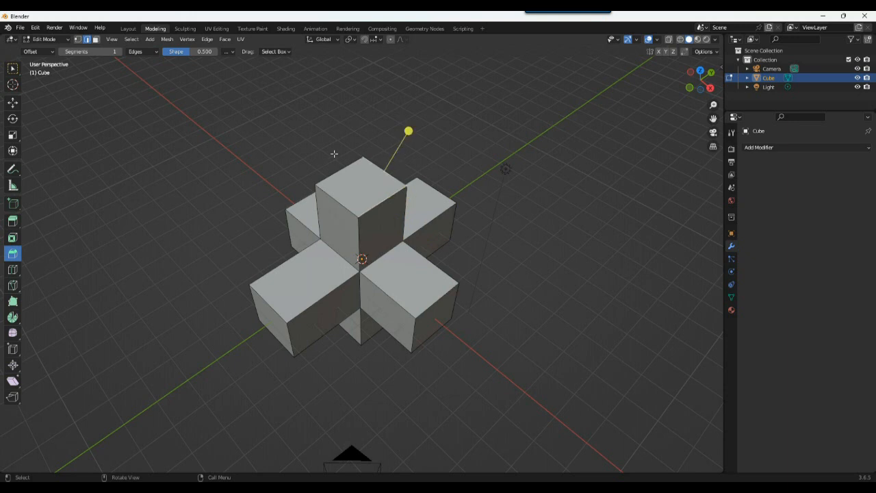
{"action": "left_click", "coordinate": [407, 131]}
{"action": "left_click_drag", "start_coordinate": [411, 128], "coordinate": [420, 113]}
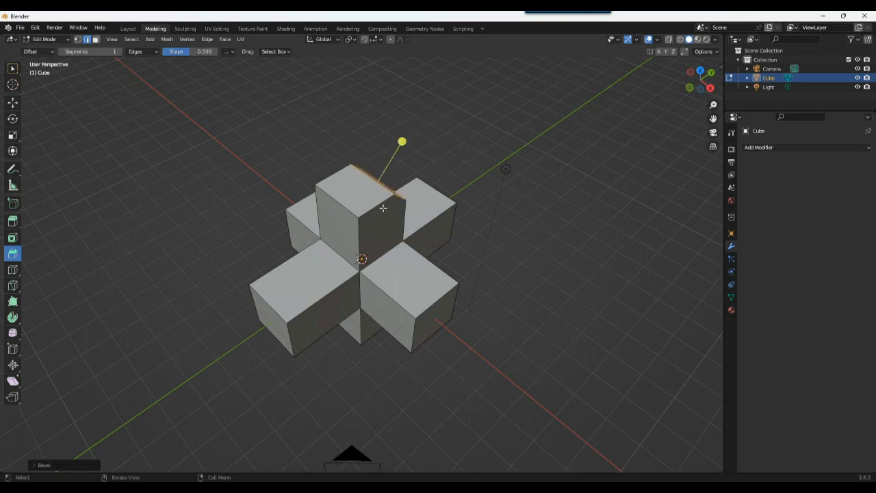
Bevel the three remaining top edges of the upper arm one at a time, forming a tapered cap.
{"action": "left_click", "coordinate": [379, 202]}
{"action": "mouse_move", "coordinate": [401, 195]}
{"action": "left_mouse_down"}
{"action": "mouse_move", "coordinate": [438, 179]}
{"action": "mouse_move", "coordinate": [411, 190]}
{"action": "left_mouse_up"}
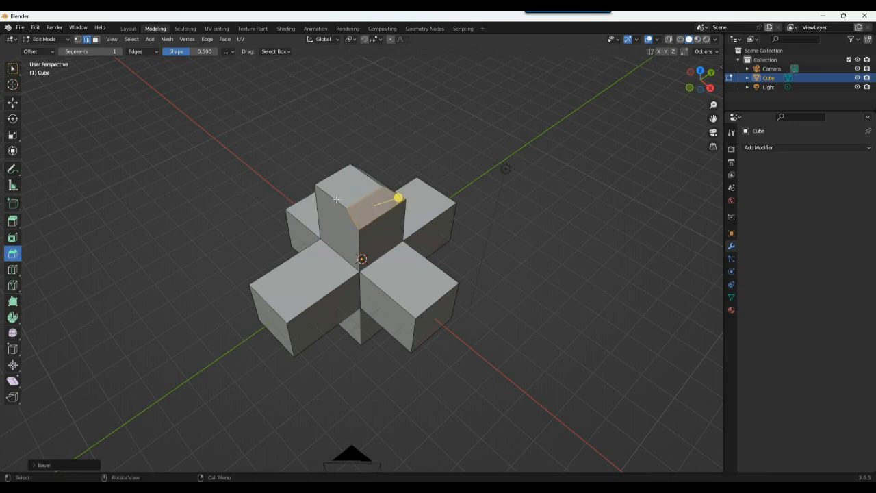
{"action": "left_click", "coordinate": [335, 199]}
{"action": "left_click_drag", "start_coordinate": [302, 184], "coordinate": [281, 178]}
{"action": "left_click", "coordinate": [338, 171]}
{"action": "left_click_drag", "start_coordinate": [317, 128], "coordinate": [301, 125]}
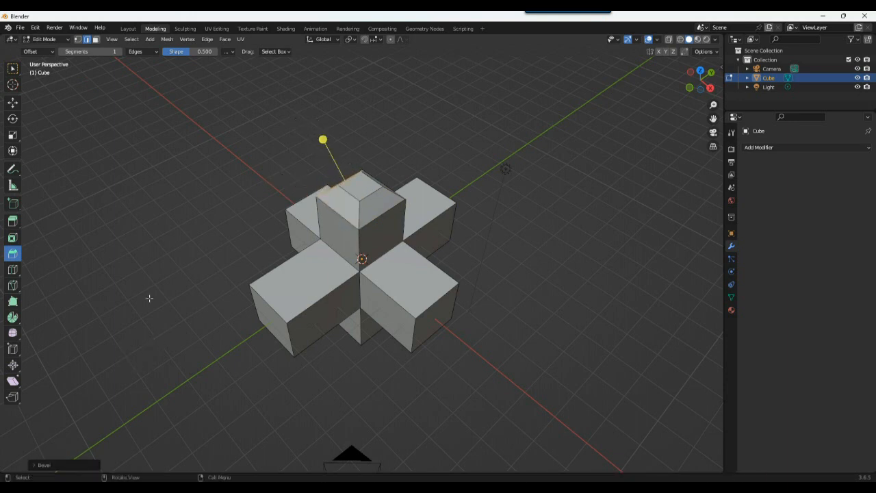
In face selection, extrude only the small flat top face of the upper arm straight up into a narrow column.
{"action": "left_click_drag", "start_coordinate": [699, 81], "coordinate": [691, 83]}
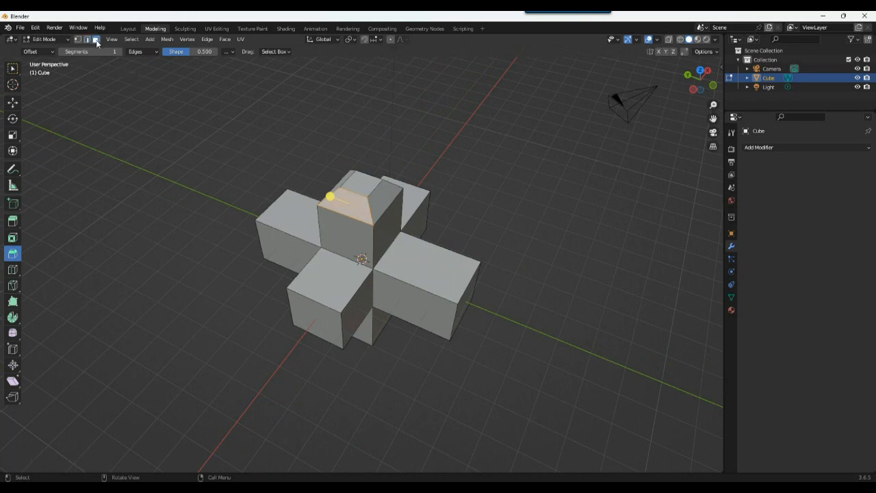
{"action": "left_click", "coordinate": [357, 186]}
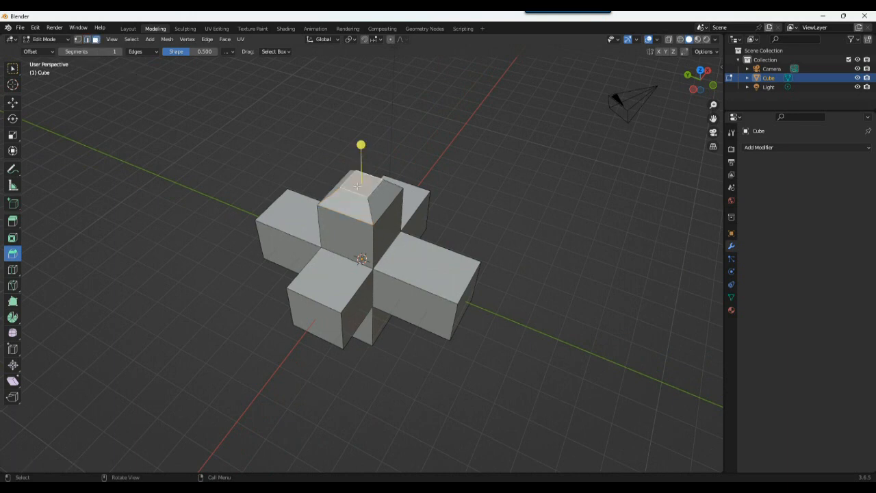
{"action": "left_click", "coordinate": [11, 221]}
{"action": "left_click", "coordinate": [357, 110]}
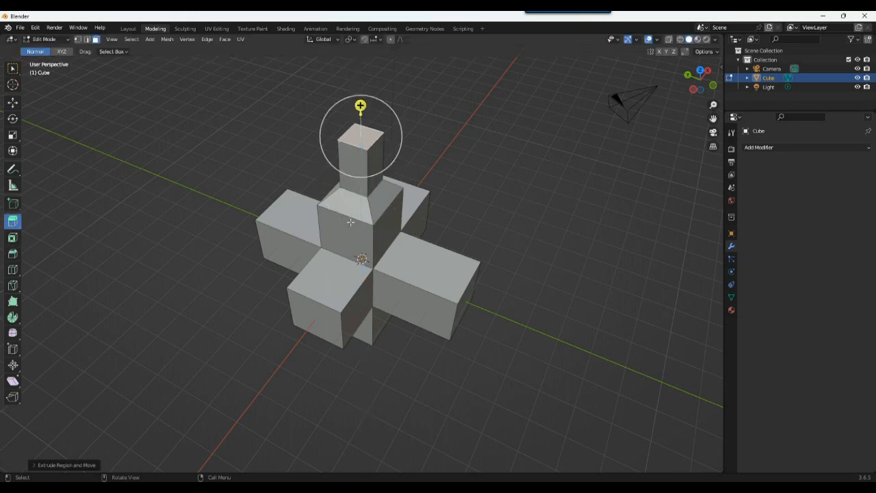
Try extruding the sloped cap faces on the negative X and negative Y sides together as one region.
{"action": "left_click", "coordinate": [14, 69]}
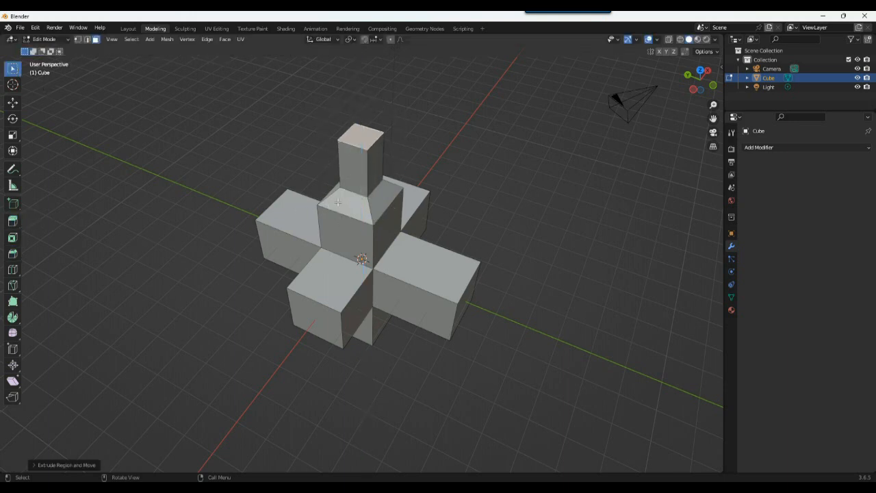
{"action": "left_click", "coordinate": [349, 204]}
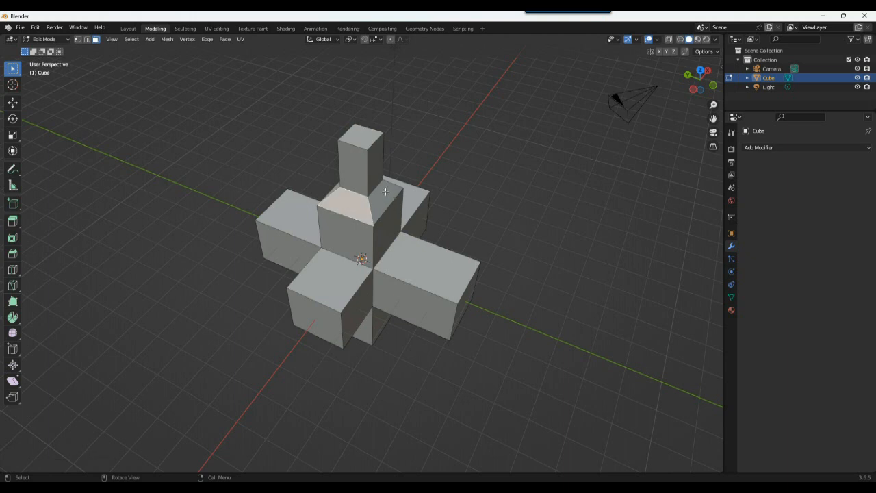
{"action": "left_click", "coordinate": [387, 193], "text": "shift"}
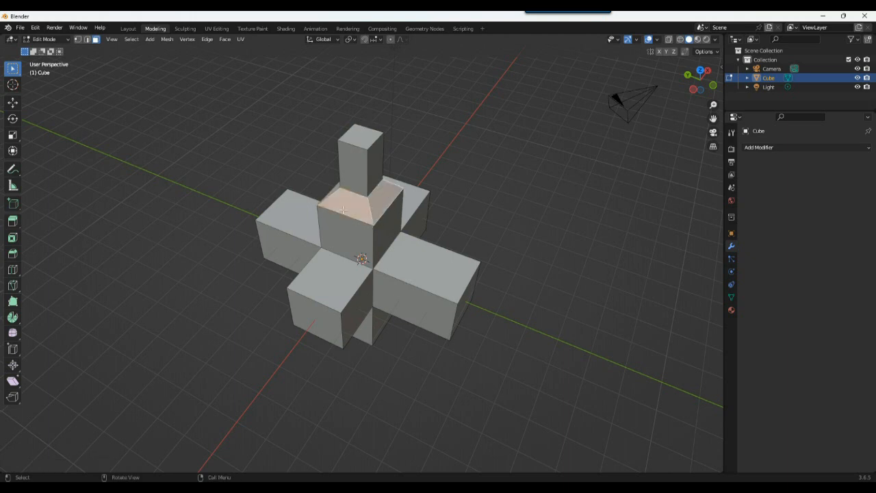
{"action": "left_click", "coordinate": [12, 221]}
{"action": "left_click_drag", "start_coordinate": [372, 190], "coordinate": [395, 164]}
{"action": "key", "text": "ctrl+z"}
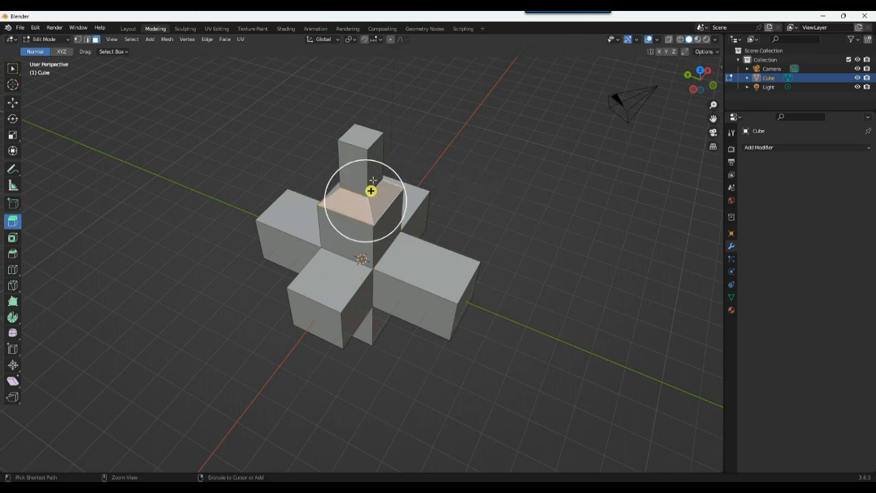
Extrude the cap's sloped faces on the negative X and negative Y sides individually, each along its own normal.
{"action": "left_click", "coordinate": [336, 199]}
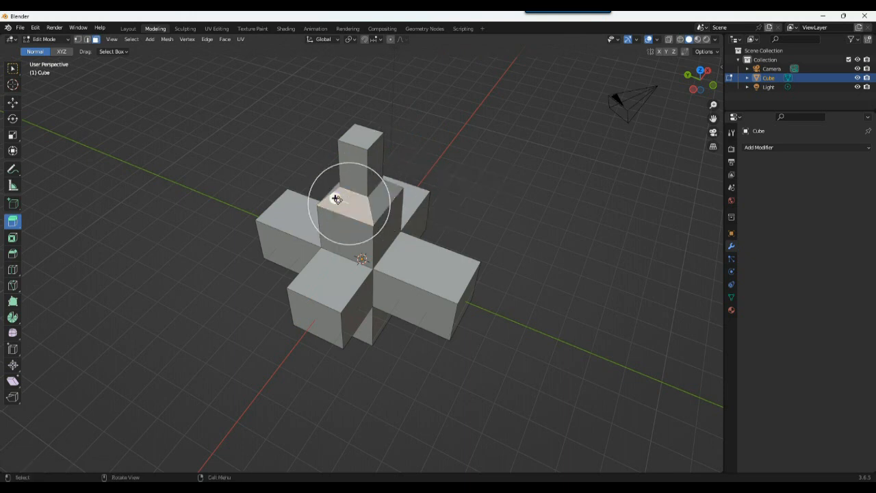
{"action": "left_click_drag", "start_coordinate": [336, 199], "coordinate": [295, 182]}
{"action": "left_click", "coordinate": [396, 184]}
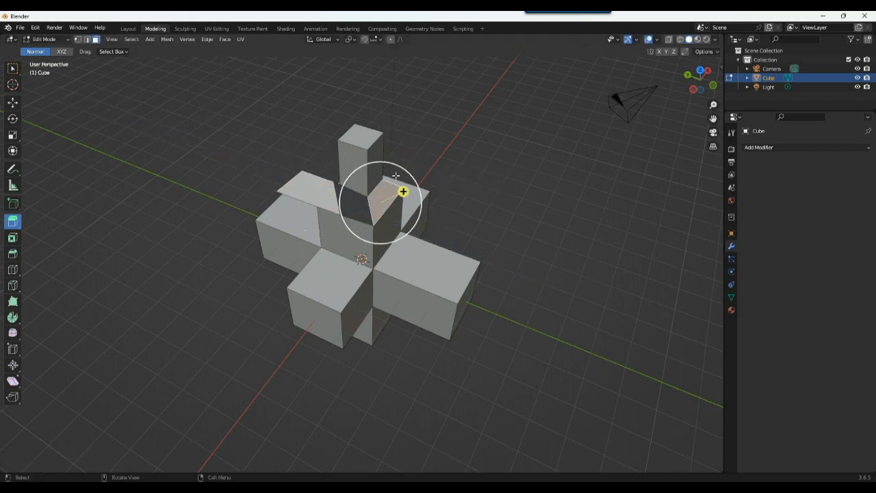
{"action": "left_click_drag", "start_coordinate": [403, 192], "coordinate": [445, 170]}
Extrude the sloped cap faces on the positive X and positive Y sides outward individually, and clear the selection.
{"action": "left_click_drag", "start_coordinate": [691, 89], "coordinate": [513, 190]}
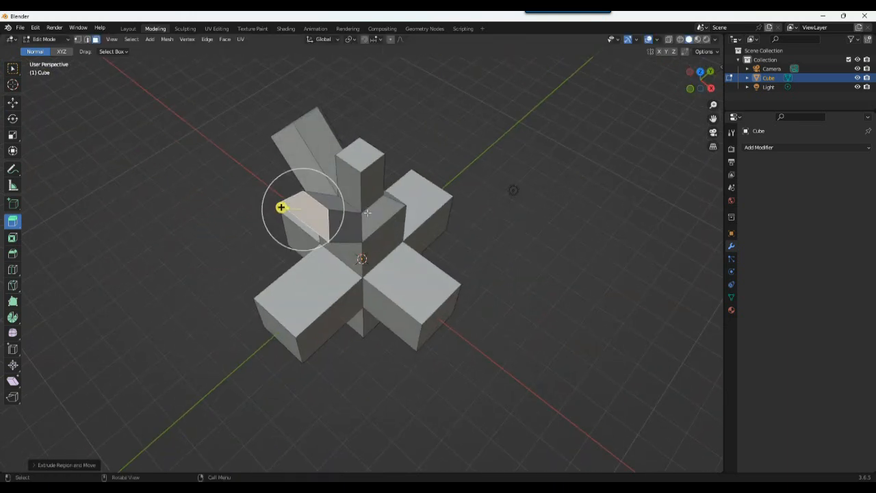
{"action": "left_click", "coordinate": [395, 217]}
{"action": "left_click_drag", "start_coordinate": [393, 217], "coordinate": [446, 210]}
{"action": "left_click_drag", "start_coordinate": [705, 80], "coordinate": [671, 83]}
{"action": "left_click", "coordinate": [381, 208]}
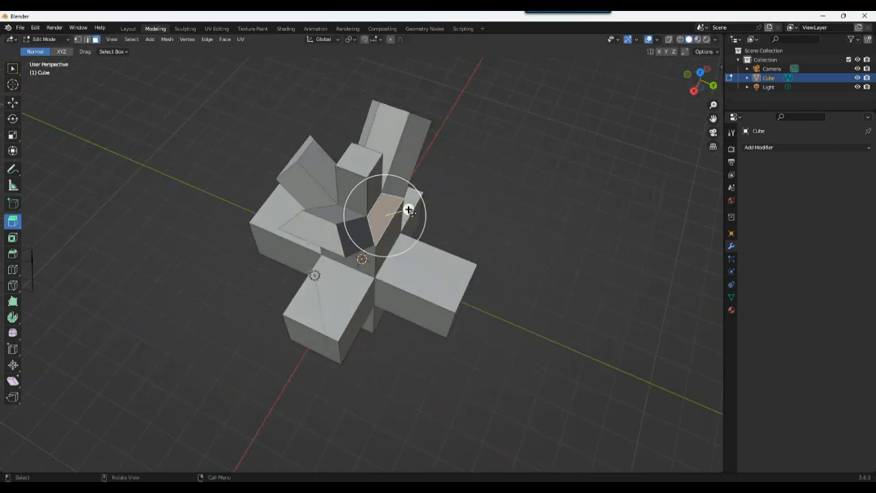
{"action": "left_click_drag", "start_coordinate": [408, 210], "coordinate": [554, 175]}
{"action": "left_click_drag", "start_coordinate": [702, 81], "coordinate": [516, 130]}
{"action": "left_click", "coordinate": [540, 193]}
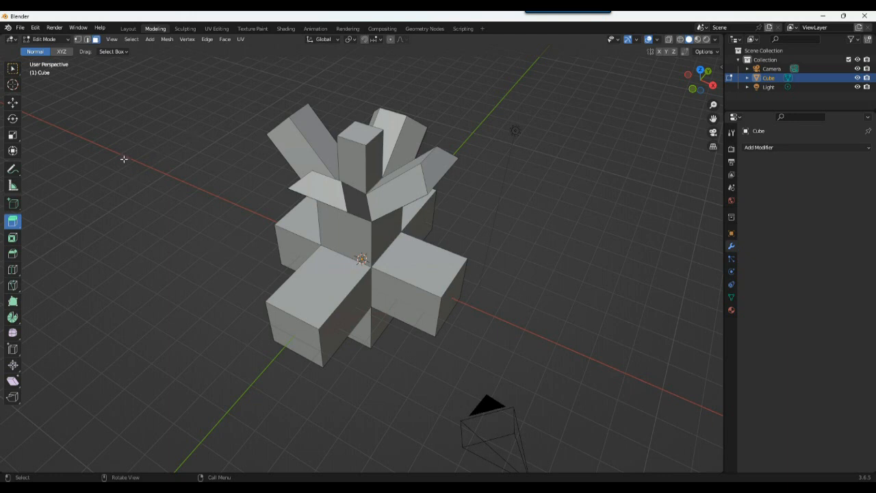
Start a Wavefront (.obj) export and browse to the Blender folder inside "! 3D OBJ2" on the F: drive.
{"action": "left_click", "coordinate": [20, 28]}
{"action": "left_click", "coordinate": [23, 28]}
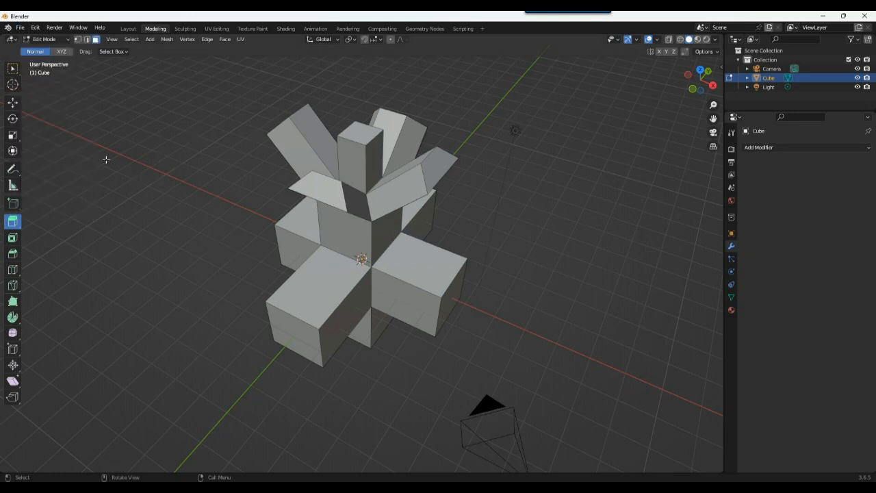
{"action": "left_click", "coordinate": [22, 28]}
{"action": "left_click", "coordinate": [20, 28]}
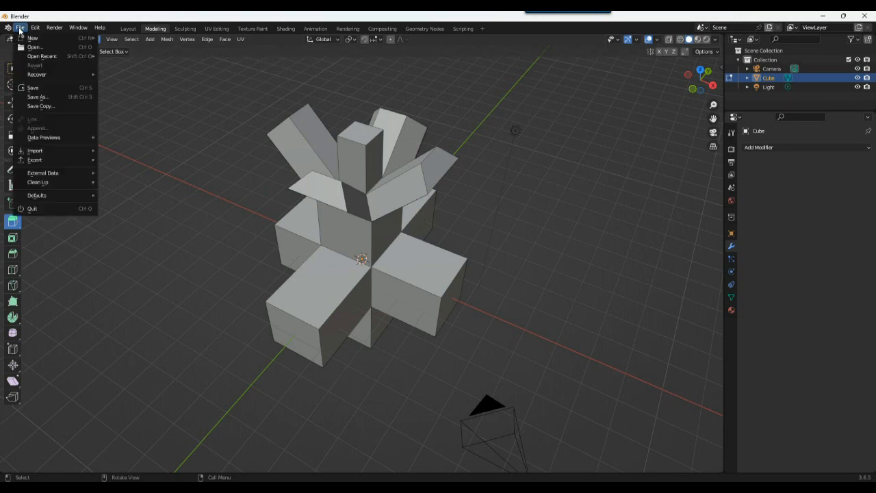
{"action": "mouse_move", "coordinate": [29, 144]}
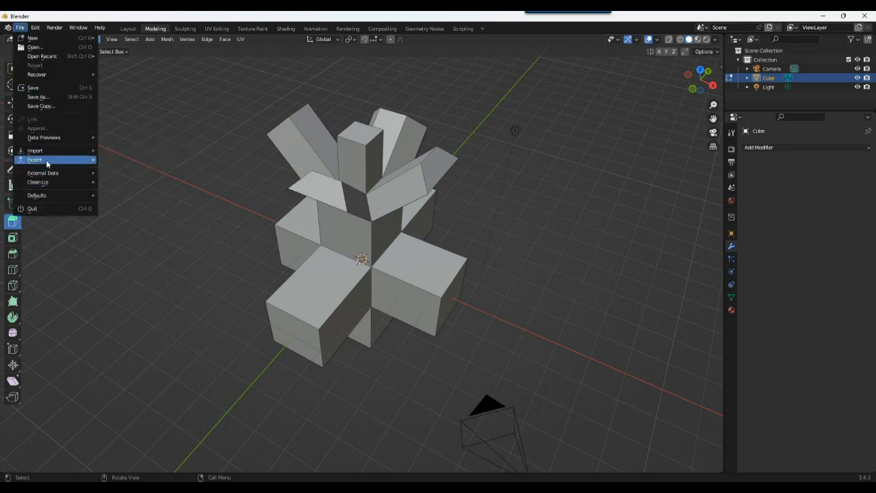
{"action": "mouse_move", "coordinate": [47, 161]}
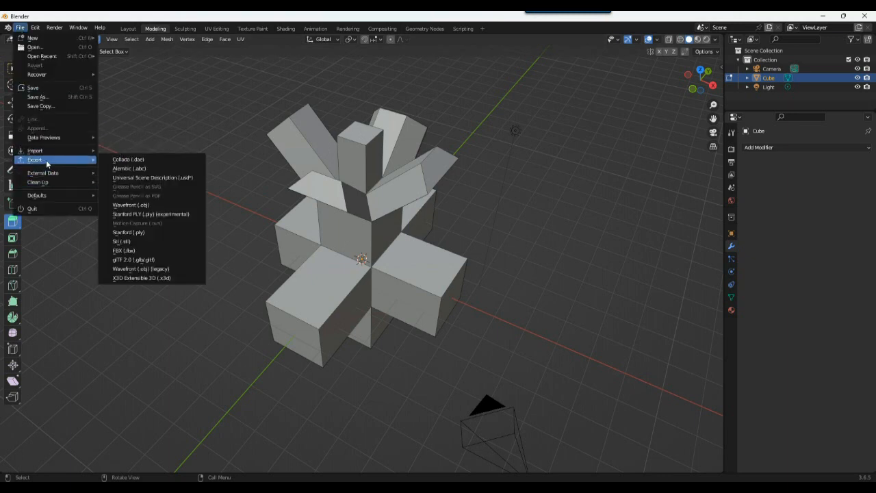
{"action": "left_click", "coordinate": [147, 206]}
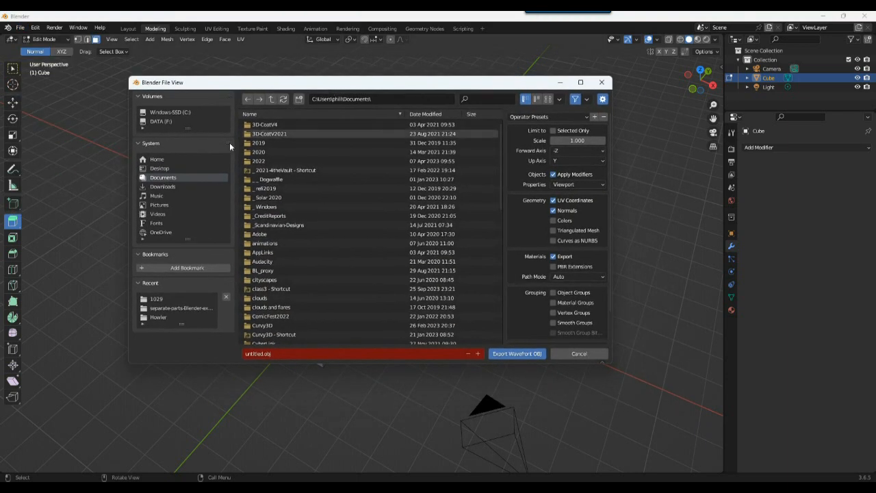
{"action": "left_click", "coordinate": [162, 120]}
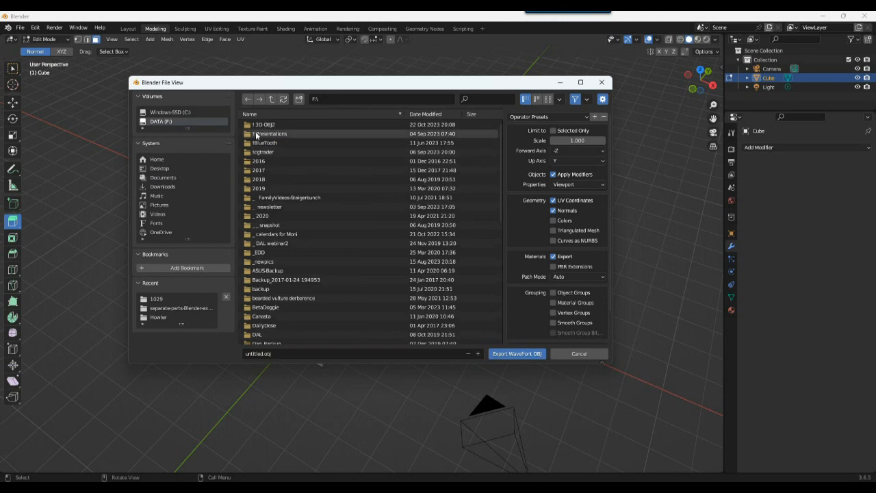
{"action": "double_click", "coordinate": [268, 126]}
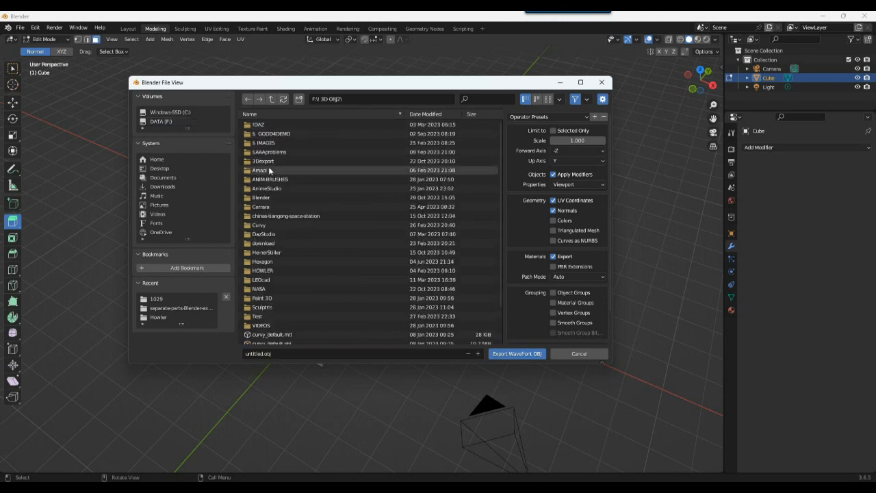
{"action": "double_click", "coordinate": [259, 197]}
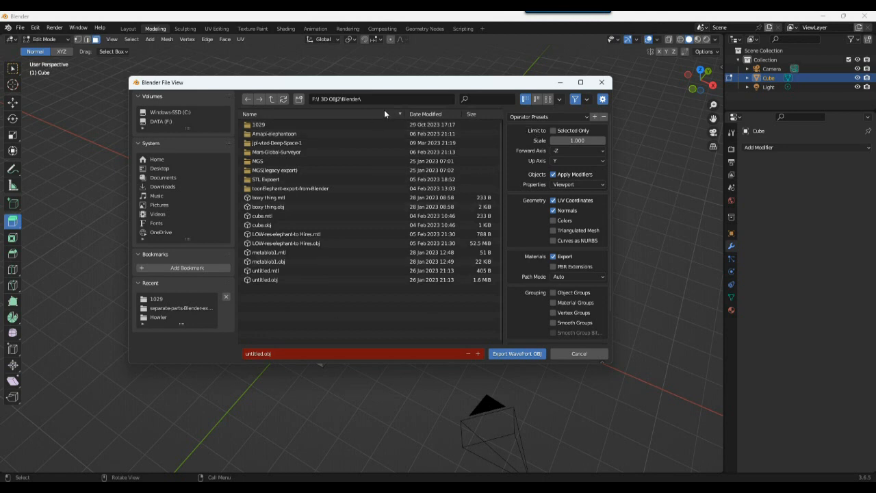
Create a folder named 1101 inside the Blender folder and open it as the export location.
{"action": "left_click", "coordinate": [298, 99]}
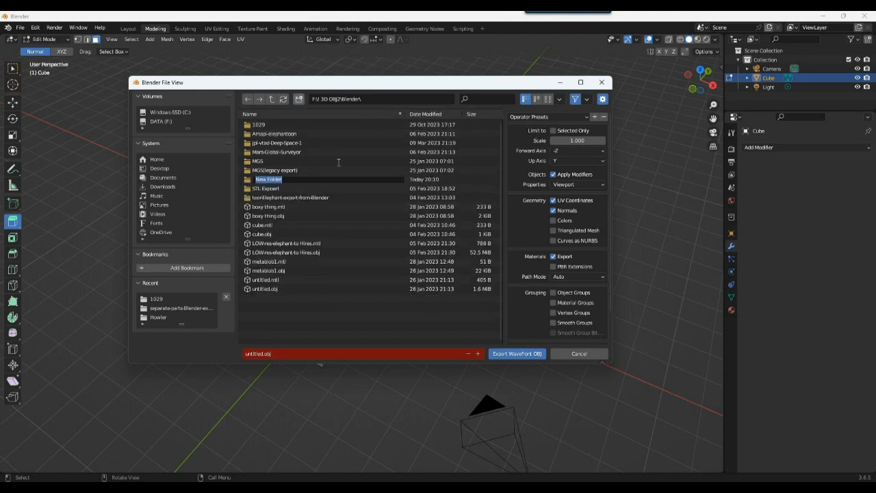
{"action": "type", "text": "110"}
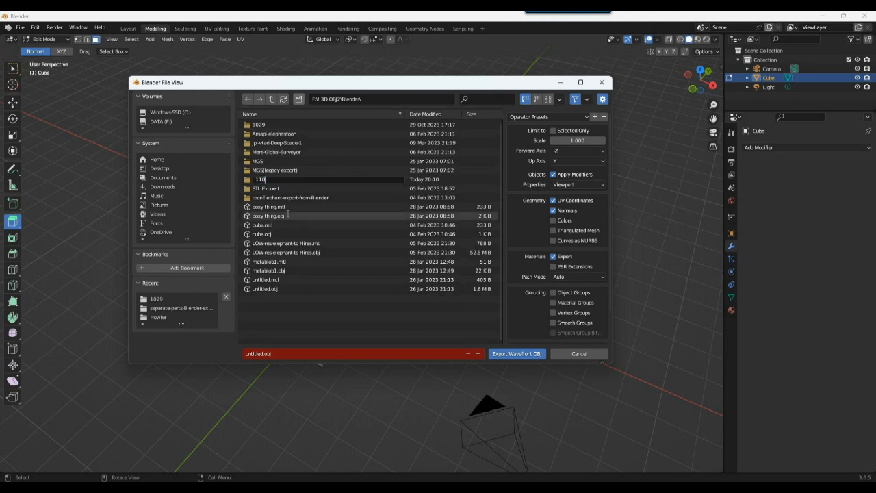
{"action": "type", "text": "1"}
{"action": "key", "text": "Return"}
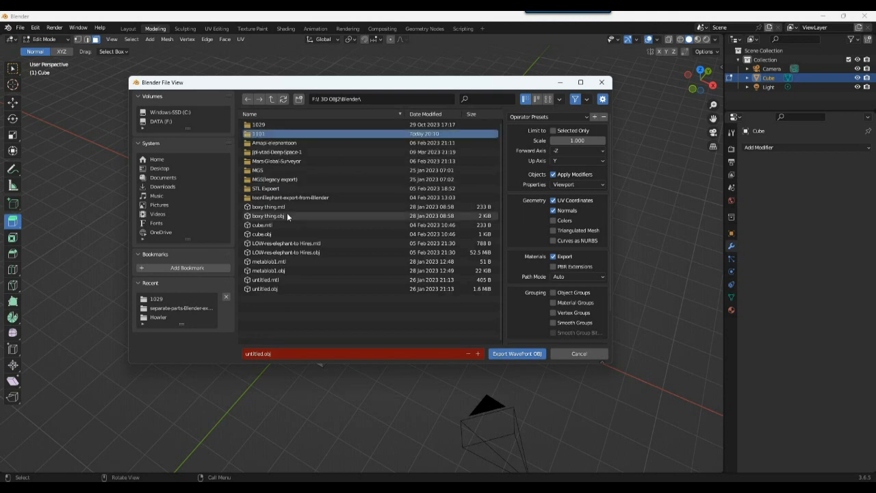
{"action": "double_click", "coordinate": [258, 133]}
Export the model as untitled-lowpoly.obj, keeping Normals on and enabling PBR Extensions.
{"action": "left_click", "coordinate": [253, 353]}
{"action": "left_click", "coordinate": [274, 355]}
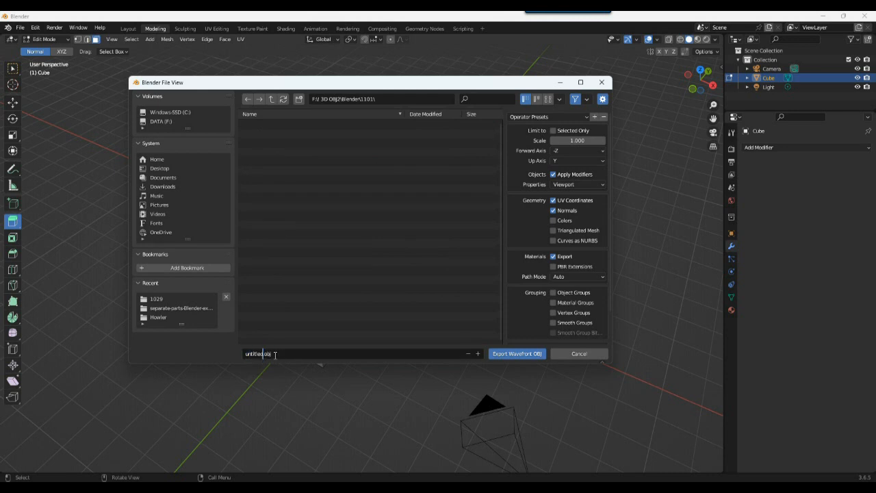
{"action": "type", "text": "-lowpoly"}
{"action": "left_click", "coordinate": [554, 211]}
{"action": "left_click", "coordinate": [554, 210]}
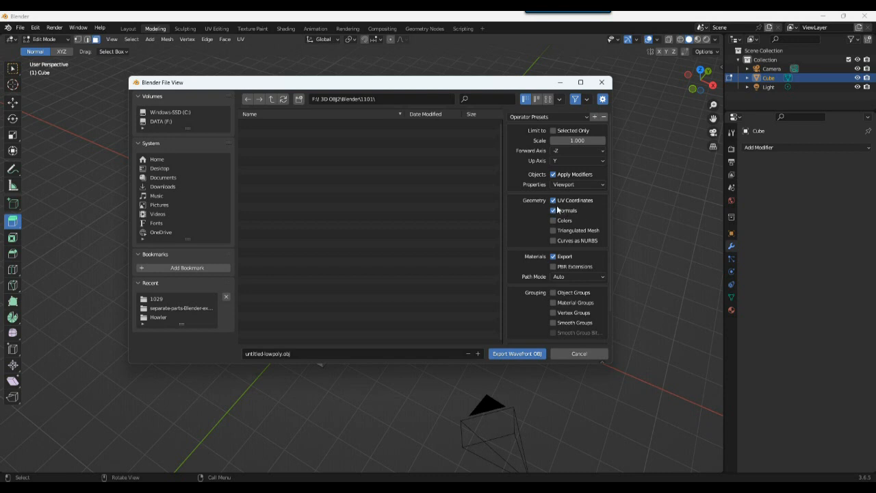
{"action": "left_click", "coordinate": [553, 266]}
{"action": "left_click", "coordinate": [522, 354]}
Visit the Sculpting workspace in Object Mode and return to the Modeling workspace.
{"action": "key", "text": "Tab"}
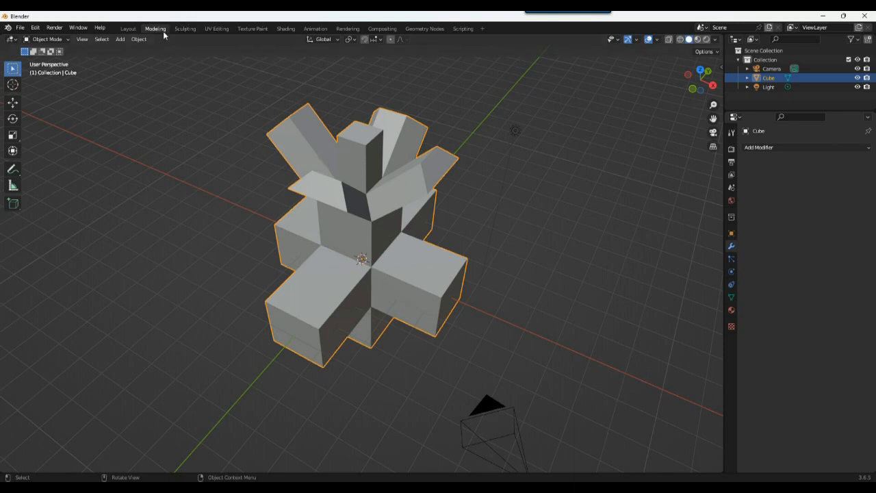
{"action": "left_click", "coordinate": [183, 29]}
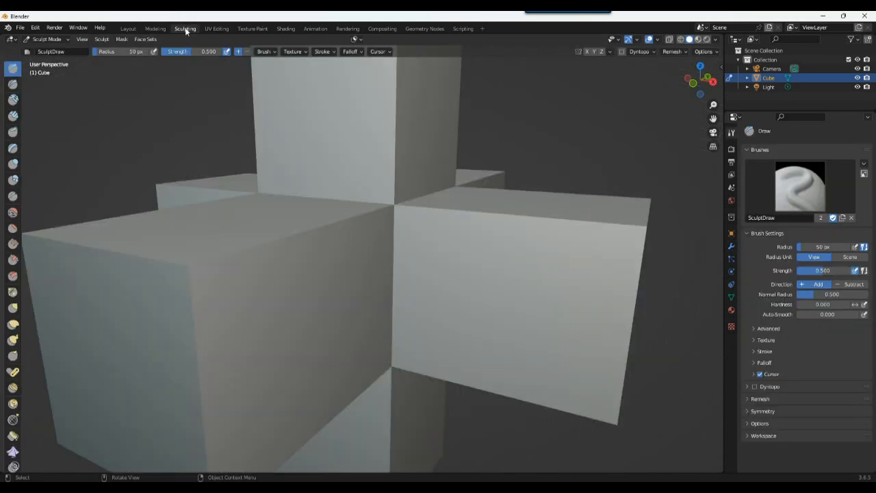
{"action": "left_click", "coordinate": [151, 28]}
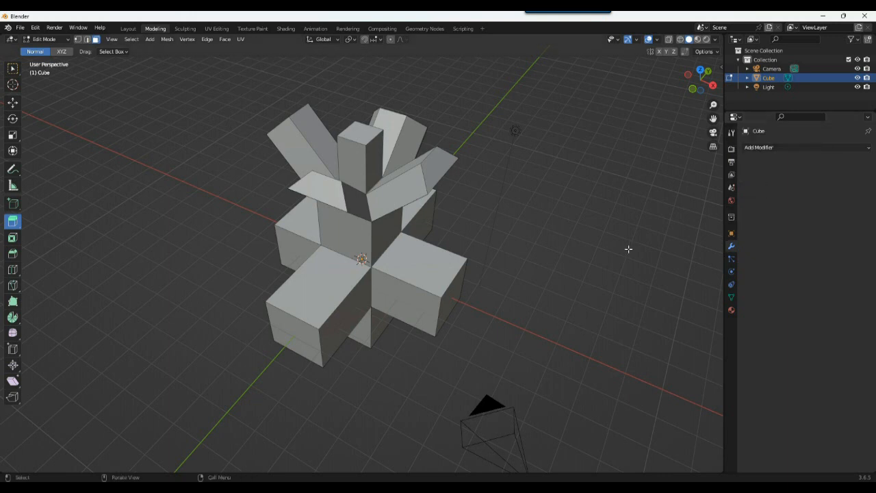
{"action": "scroll", "coordinate": [466, 238], "scroll_direction": "down", "scroll_amount": 4}
{"action": "scroll", "coordinate": [469, 230], "scroll_direction": "up", "scroll_amount": 4}
{"action": "left_click_drag", "start_coordinate": [705, 81], "coordinate": [13, 226]}
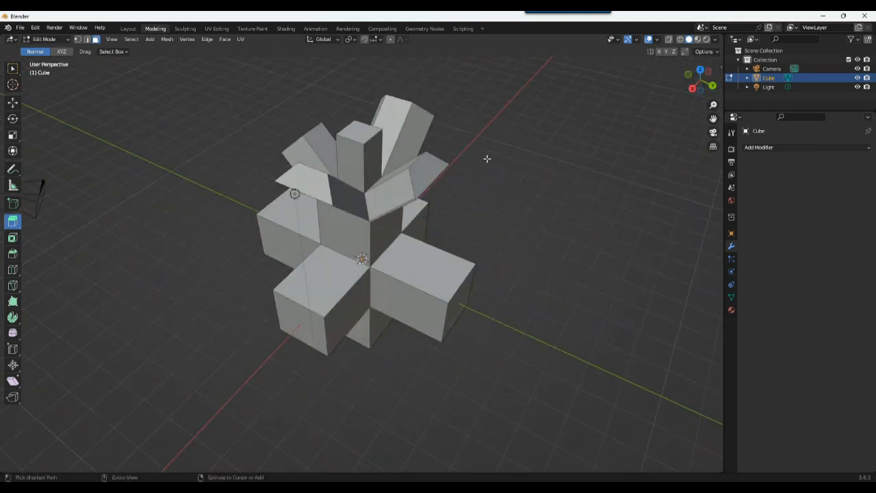
Put the model into Object Mode and box-select the cube mesh together with the light.
{"action": "key", "text": "ctrl+Tab"}
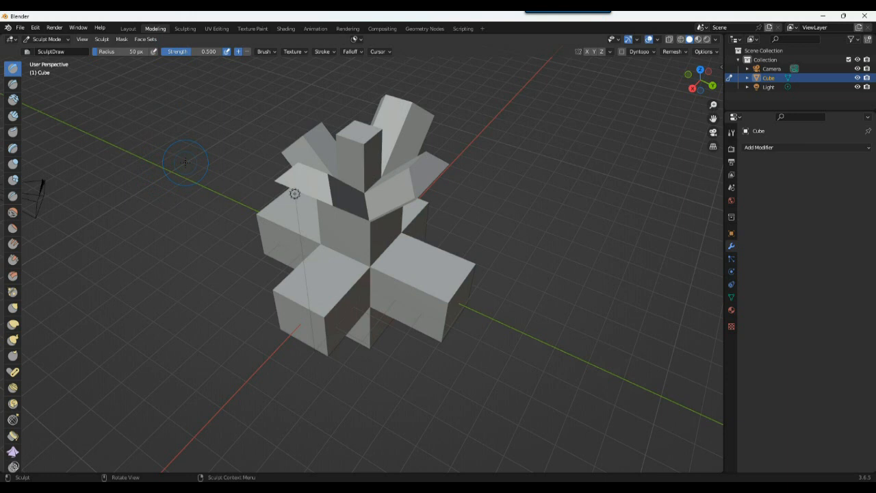
{"action": "key", "text": "ctrl+Tab"}
{"action": "left_click", "coordinate": [499, 204]}
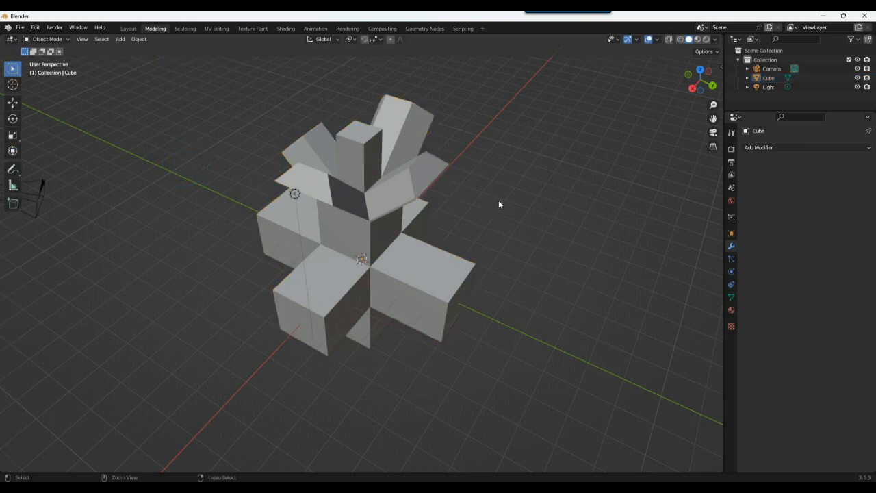
{"action": "right_click", "coordinate": [321, 186]}
{"action": "left_click_drag", "start_coordinate": [169, 69], "coordinate": [577, 419]}
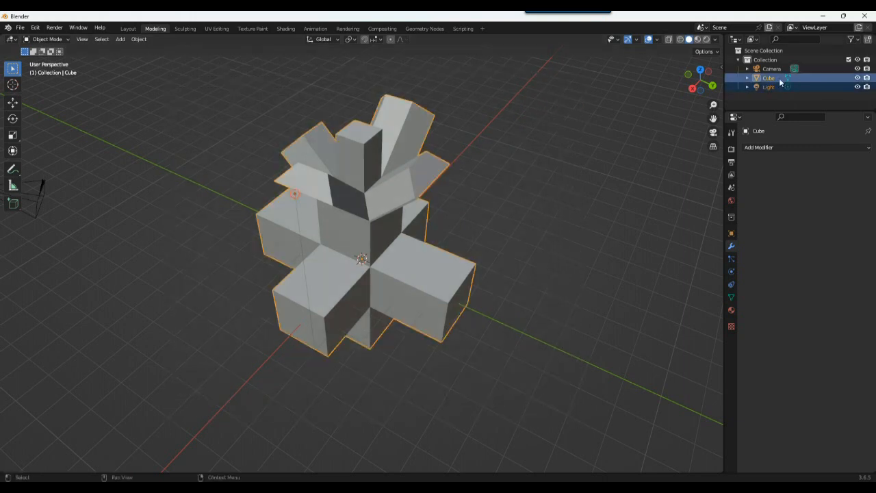
Add a Subdivision Surface modifier to the cube and set its viewport levels to 3.
{"action": "left_click", "coordinate": [755, 148]}
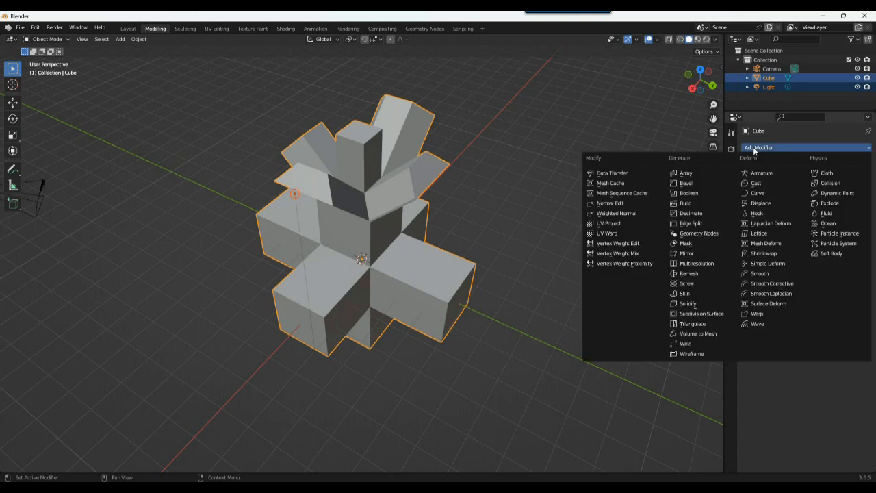
{"action": "left_click", "coordinate": [702, 313]}
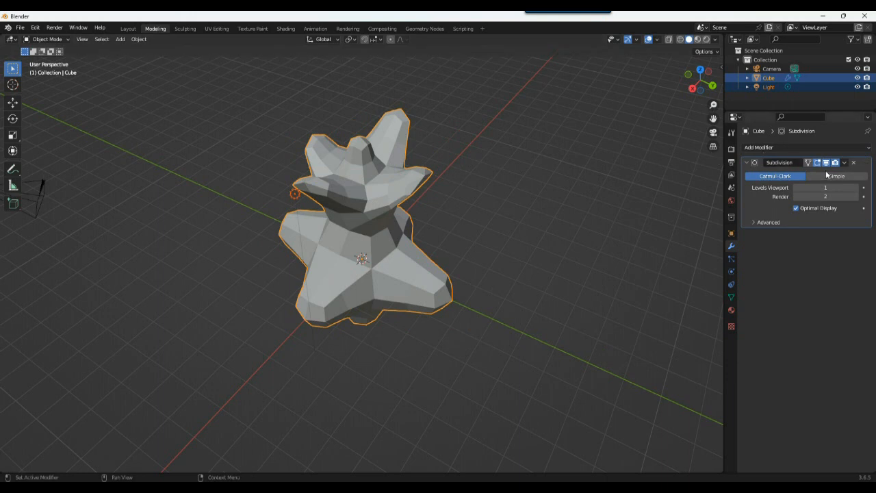
{"action": "left_click", "coordinate": [855, 187]}
{"action": "left_click", "coordinate": [856, 187]}
{"action": "left_click", "coordinate": [855, 187]}
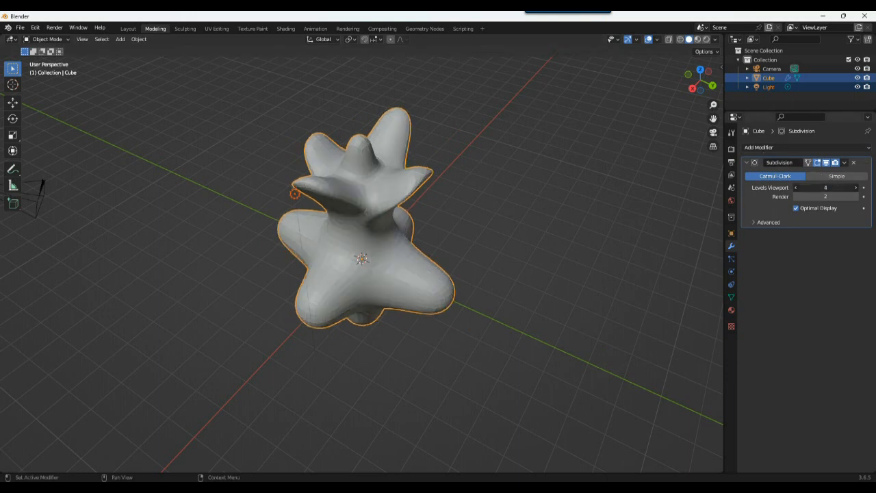
{"action": "mouse_move", "coordinate": [825, 187]}
{"action": "left_mouse_down"}
{"action": "mouse_move", "coordinate": [798, 188]}
{"action": "mouse_move", "coordinate": [853, 188]}
{"action": "mouse_move", "coordinate": [757, 187]}
{"action": "mouse_move", "coordinate": [824, 188]}
{"action": "left_mouse_up"}
{"action": "left_click_drag", "start_coordinate": [824, 188], "coordinate": [824, 188]}
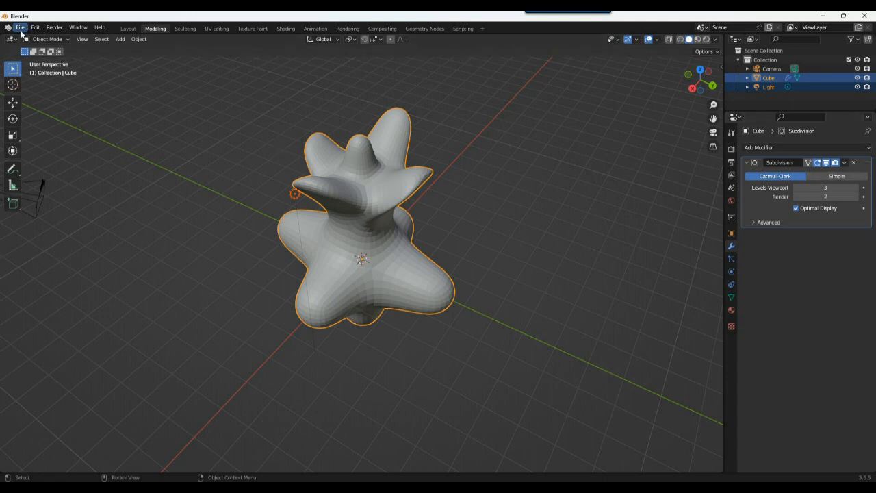
Export the smoothed model as untitled-highpoly.obj in the 1101 folder, with Apply Modifiers, Normals and PBR Extensions on.
{"action": "mouse_move", "coordinate": [699, 80]}
{"action": "left_mouse_down"}
{"action": "mouse_move", "coordinate": [657, 96]}
{"action": "mouse_move", "coordinate": [856, 164]}
{"action": "mouse_move", "coordinate": [821, 154]}
{"action": "left_mouse_up"}
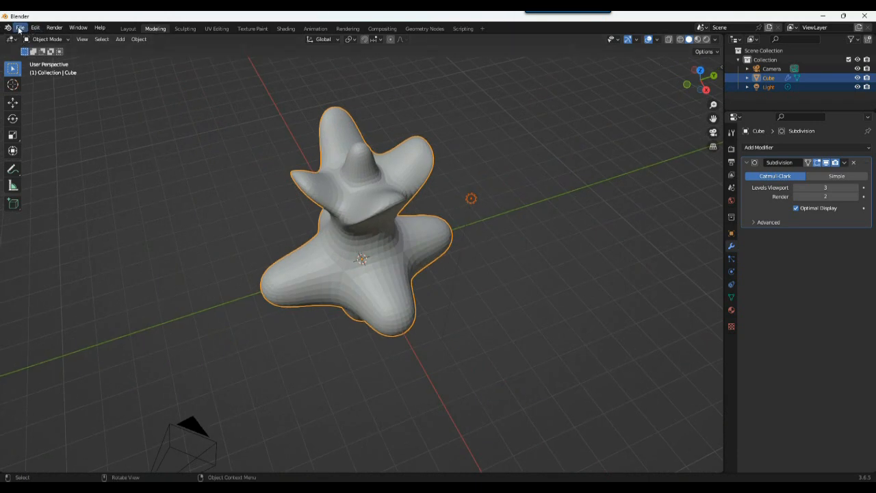
{"action": "left_click", "coordinate": [21, 28]}
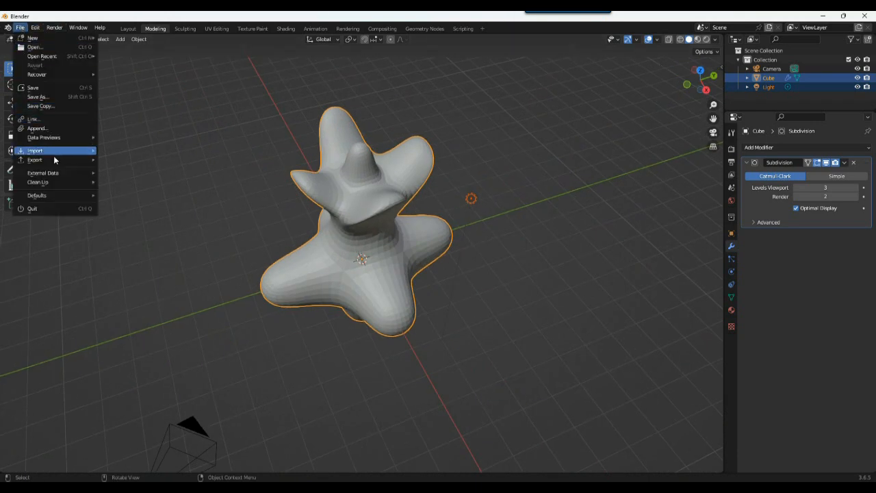
{"action": "mouse_move", "coordinate": [40, 162]}
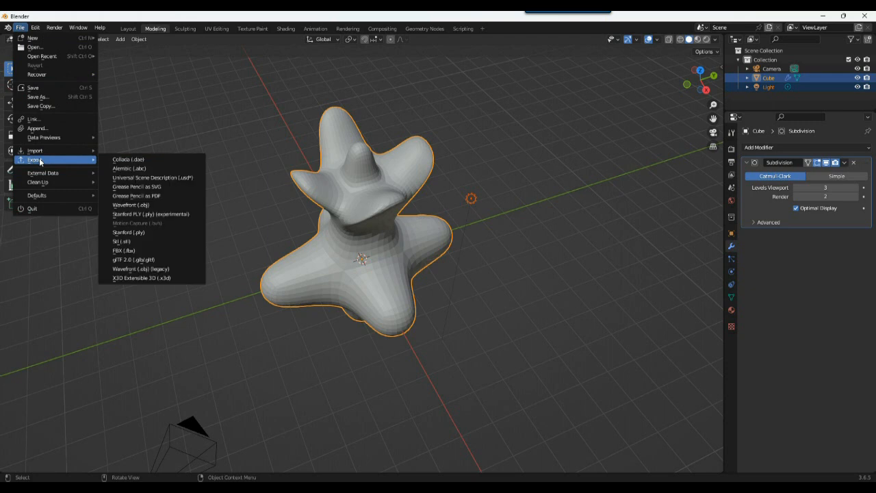
{"action": "left_click", "coordinate": [137, 205]}
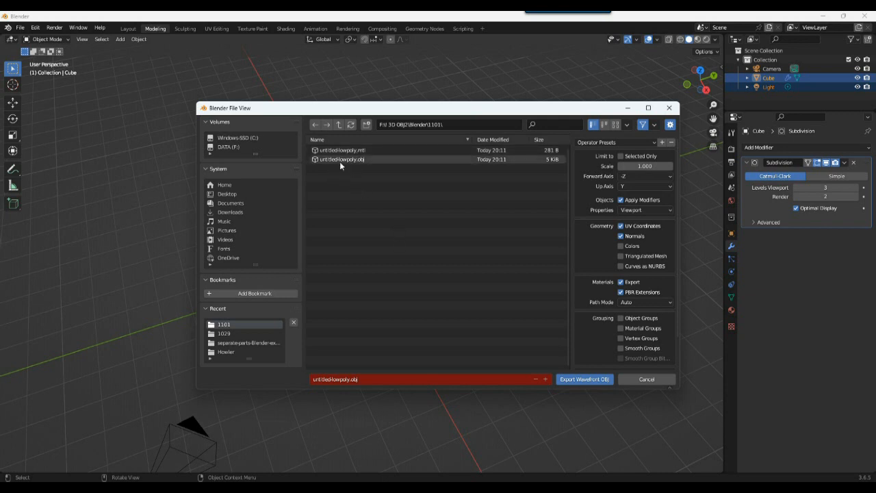
{"action": "left_click", "coordinate": [344, 159]}
{"action": "left_click", "coordinate": [333, 379]}
{"action": "left_click_drag", "start_coordinate": [332, 379], "coordinate": [341, 379]}
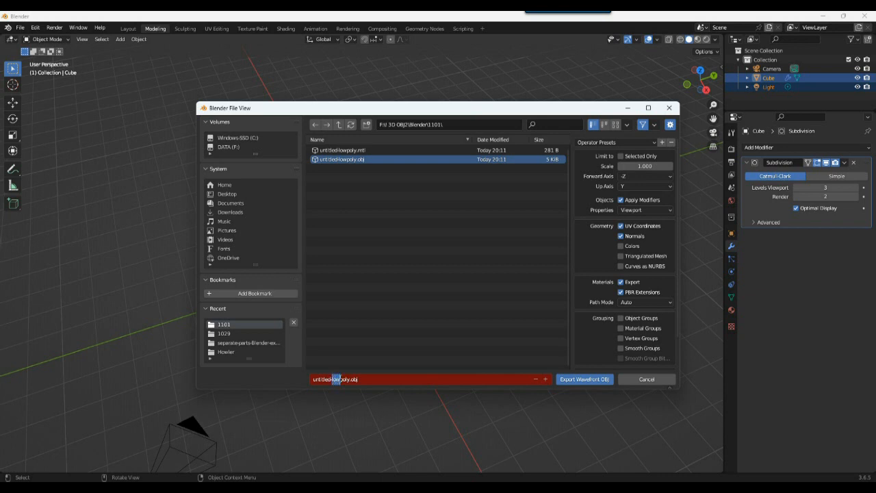
{"action": "type", "text": "high"}
{"action": "key", "text": "Return"}
{"action": "left_click", "coordinate": [622, 292]}
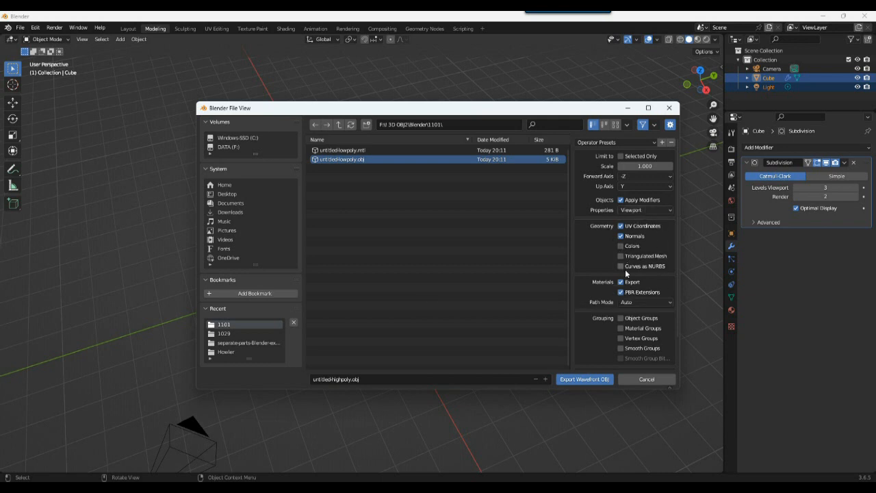
{"action": "left_click", "coordinate": [589, 380]}
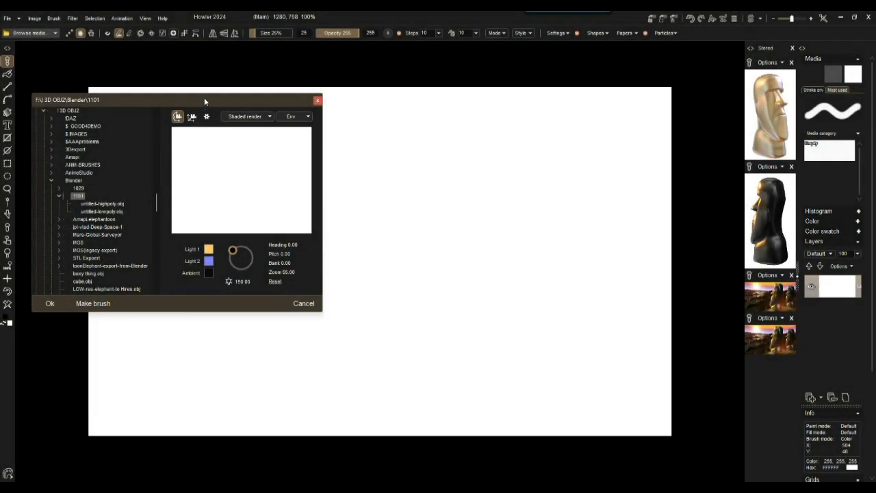
In Howler, load untitled-lowpoly.obj from the 1101 folder in the 3D object browser and rotate the model.
{"action": "left_click_drag", "start_coordinate": [204, 97], "coordinate": [199, 74]}
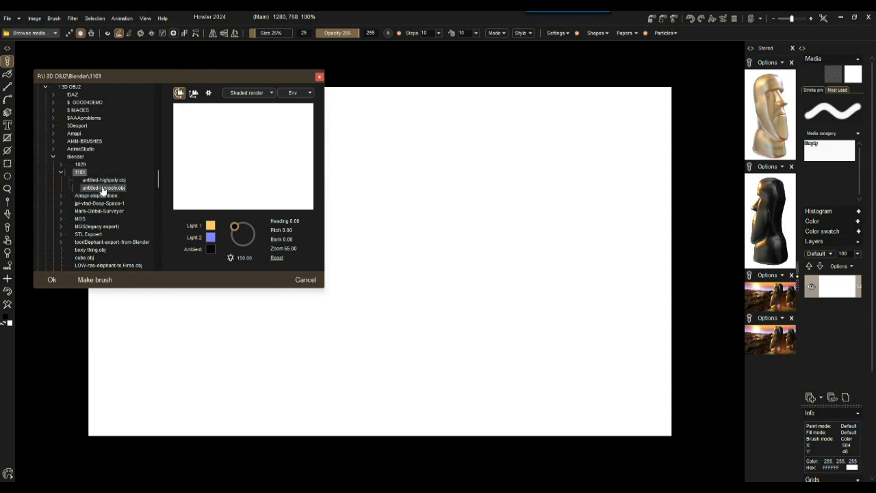
{"action": "left_click", "coordinate": [102, 188]}
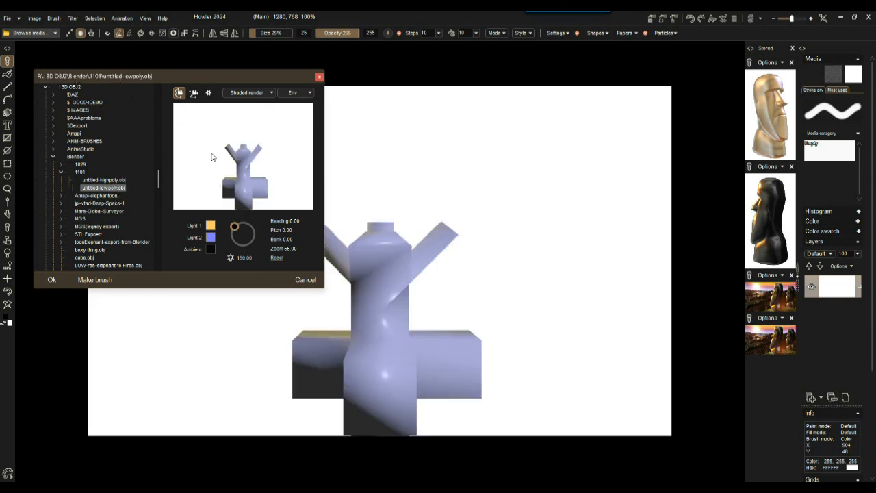
{"action": "left_click_drag", "start_coordinate": [260, 179], "coordinate": [118, 180]}
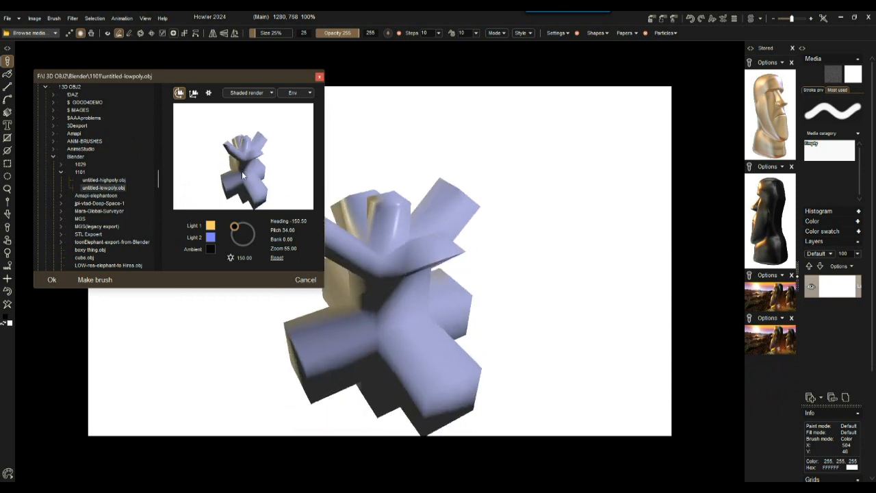
Apply the light blue-grey environment map below the dark landscape one to the low-poly model and reposition the model on the canvas.
{"action": "left_click", "coordinate": [301, 93]}
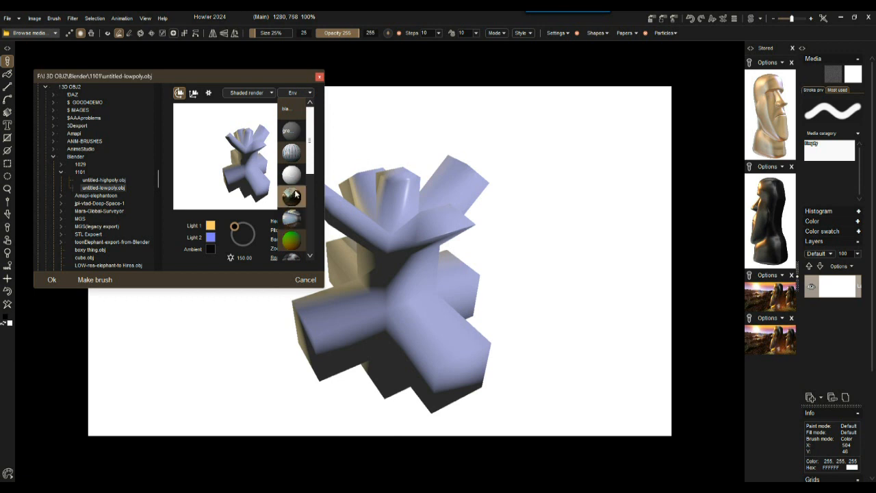
{"action": "left_click", "coordinate": [296, 219]}
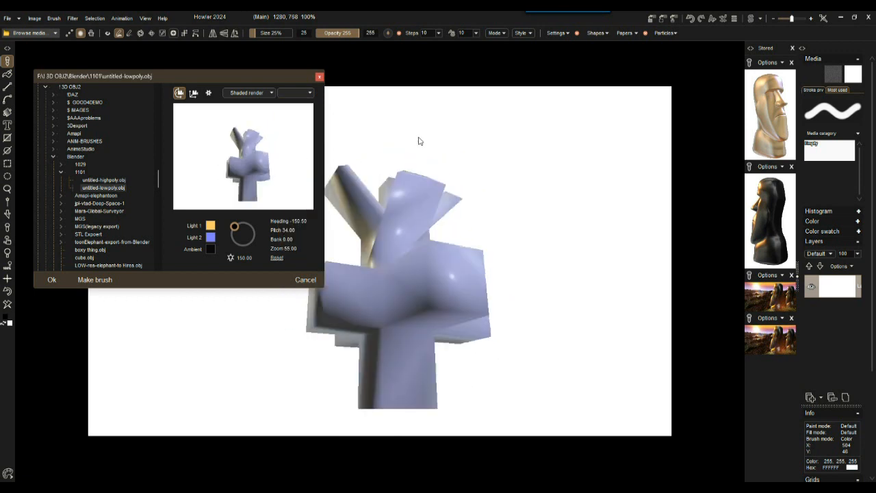
{"action": "left_click_drag", "start_coordinate": [326, 156], "coordinate": [350, 160]}
{"action": "middle_click_drag", "start_coordinate": [264, 152], "coordinate": [276, 150]}
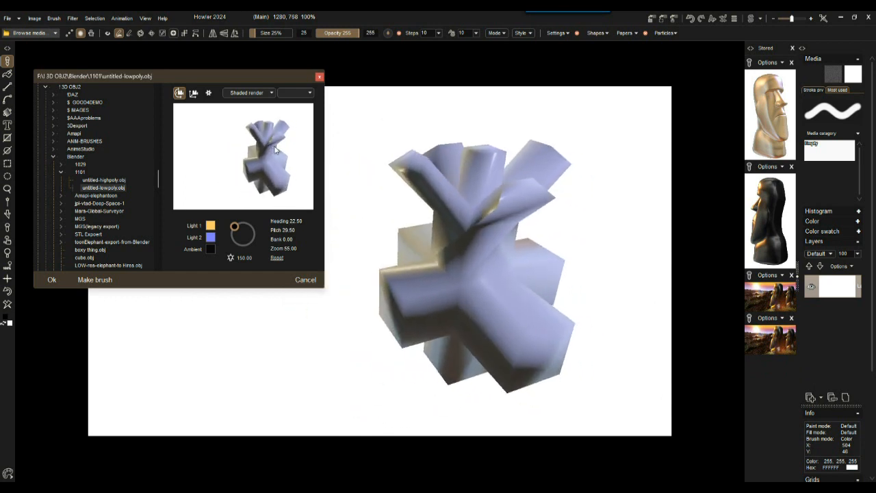
In the 3D object settings, turn off Gamma correction, keep Double sided on, and set Tone map to 51.
{"action": "left_click", "coordinate": [208, 94]}
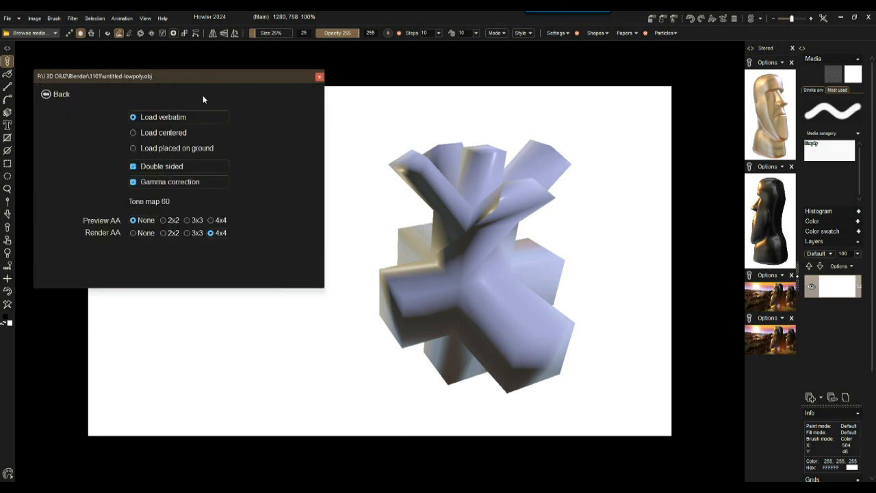
{"action": "left_click", "coordinate": [158, 168]}
{"action": "left_click", "coordinate": [143, 182]}
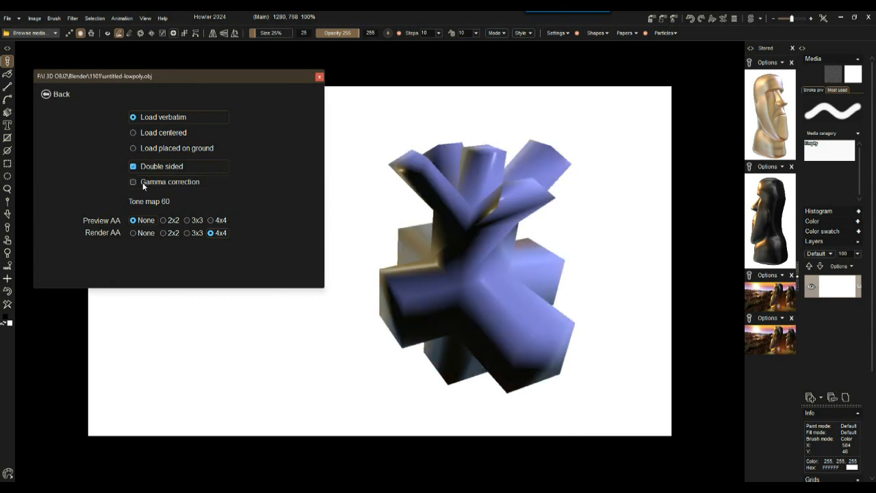
{"action": "left_click", "coordinate": [153, 181]}
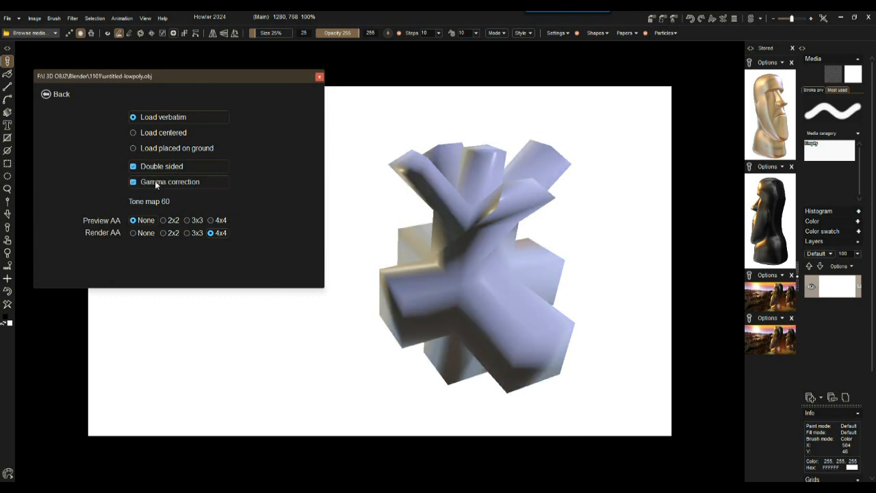
{"action": "left_click", "coordinate": [155, 182]}
{"action": "mouse_move", "coordinate": [165, 201]}
{"action": "left_mouse_down"}
{"action": "mouse_move", "coordinate": [123, 200]}
{"action": "mouse_move", "coordinate": [209, 203]}
{"action": "mouse_move", "coordinate": [135, 201]}
{"action": "mouse_move", "coordinate": [167, 201]}
{"action": "left_mouse_up"}
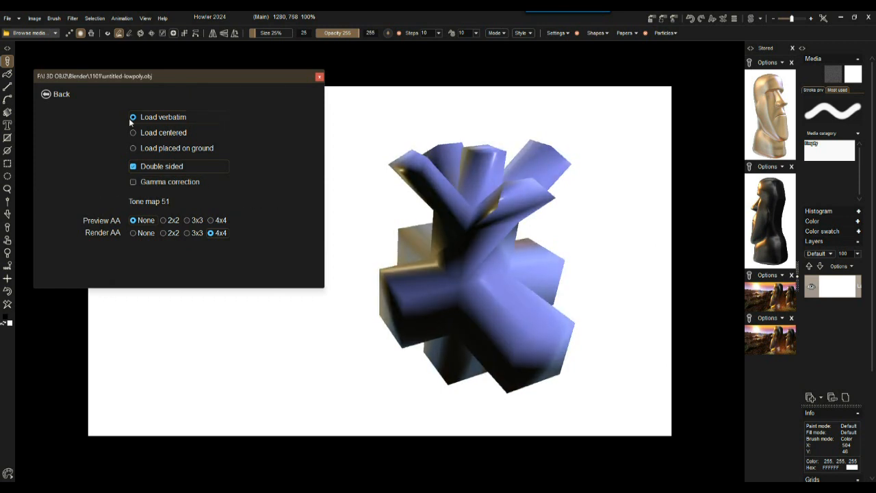
{"action": "left_click", "coordinate": [51, 94]}
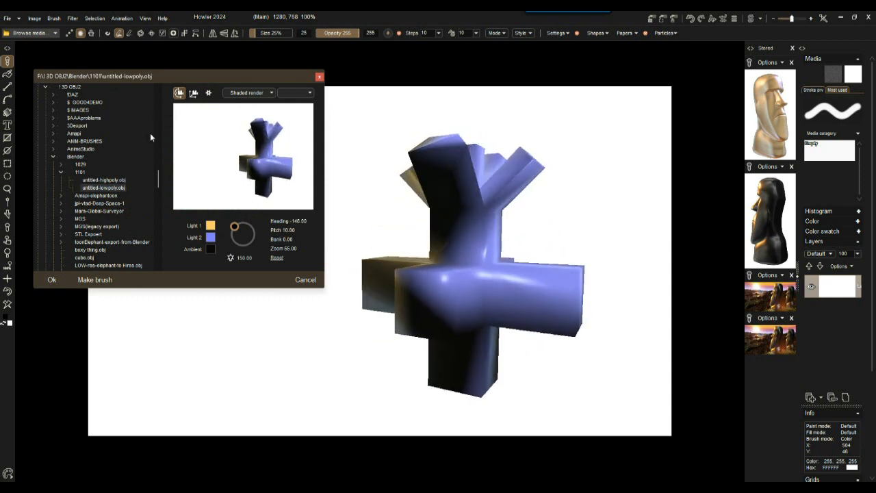
Swing the light direction to the opposite side and rotate the low-poly model to heading -43 and pitch 16.5.
{"action": "mouse_move", "coordinate": [234, 227]}
{"action": "left_mouse_down"}
{"action": "mouse_move", "coordinate": [262, 228]}
{"action": "mouse_move", "coordinate": [225, 240]}
{"action": "mouse_move", "coordinate": [248, 249]}
{"action": "mouse_move", "coordinate": [264, 236]}
{"action": "mouse_move", "coordinate": [247, 244]}
{"action": "mouse_move", "coordinate": [257, 240]}
{"action": "left_mouse_up"}
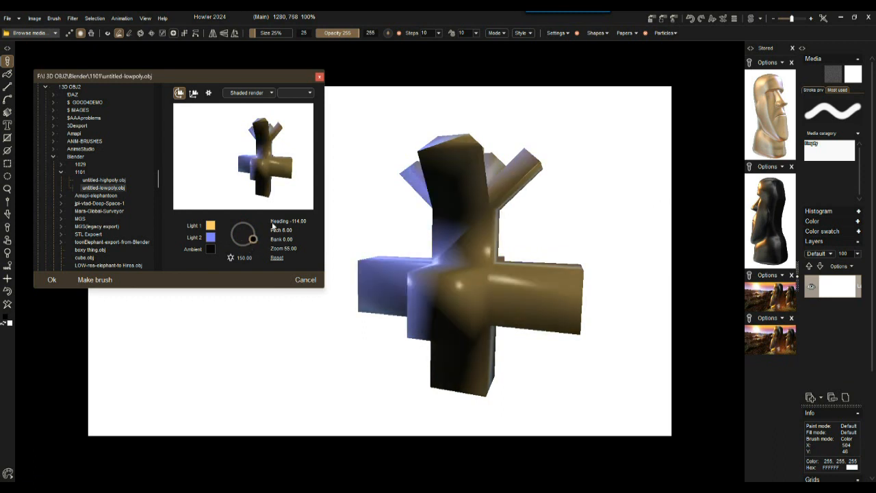
{"action": "mouse_move", "coordinate": [243, 180]}
{"action": "left_mouse_down"}
{"action": "mouse_move", "coordinate": [310, 176]}
{"action": "mouse_move", "coordinate": [307, 202]}
{"action": "mouse_move", "coordinate": [299, 189]}
{"action": "left_mouse_up"}
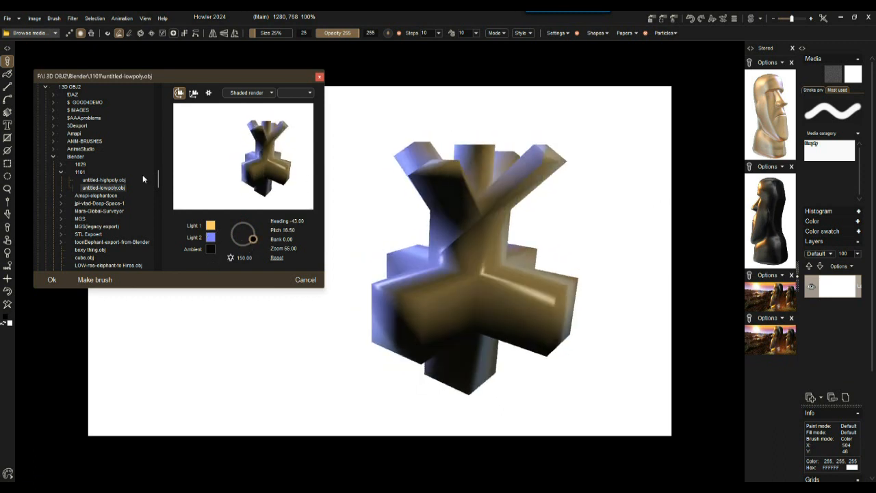
Load untitled-highpoly.obj from the same folder and rotate the model to view it from several angles.
{"action": "left_click", "coordinate": [103, 181]}
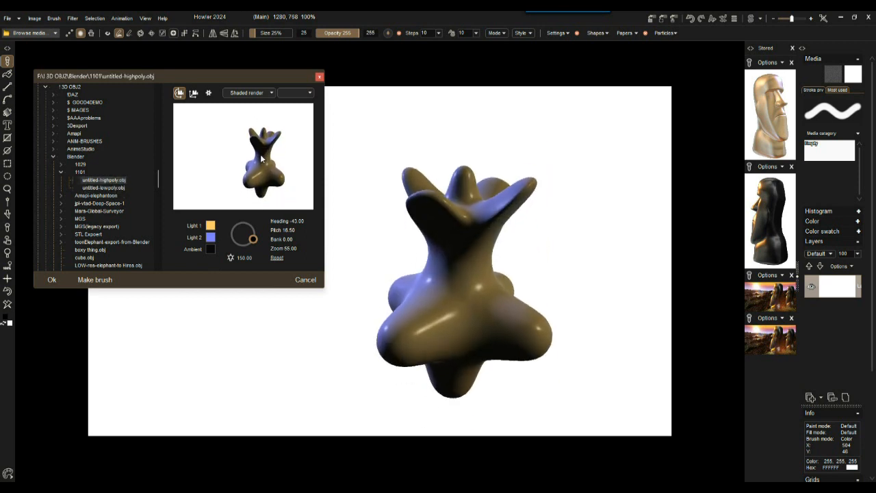
{"action": "left_click_drag", "start_coordinate": [260, 151], "coordinate": [297, 189]}
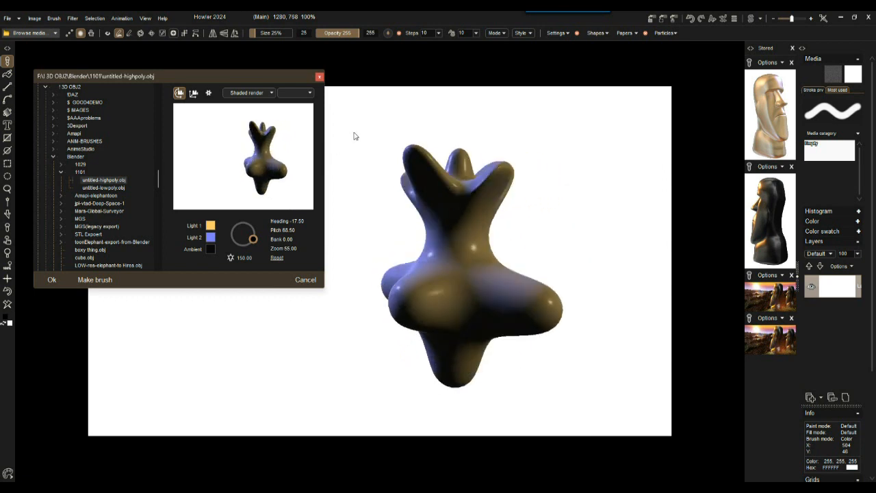
{"action": "left_click_drag", "start_coordinate": [291, 116], "coordinate": [213, 181]}
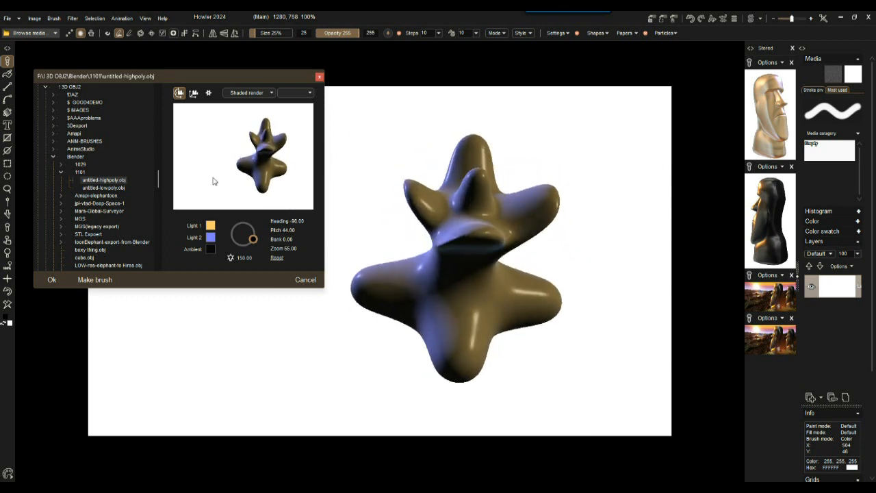
Try the light blue-grey environment map on the high-poly model, switch to the bright blue-sky one, and rotate the model.
{"action": "left_click", "coordinate": [307, 97]}
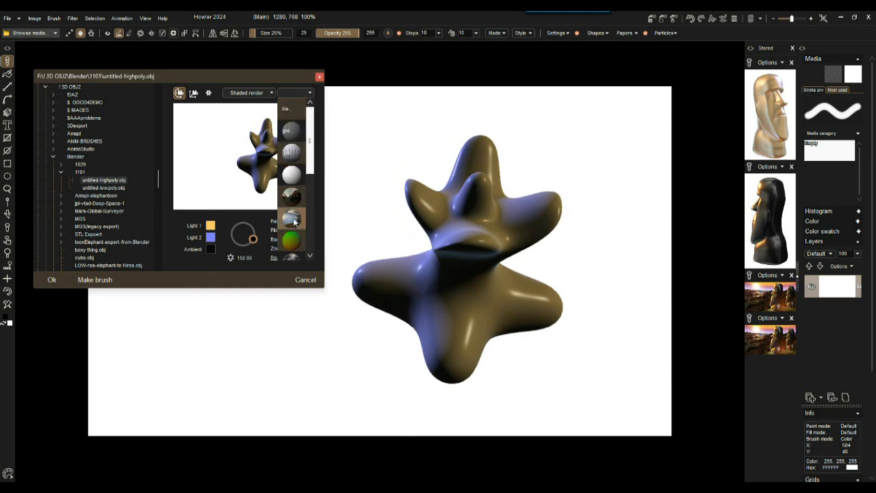
{"action": "left_click", "coordinate": [293, 220]}
{"action": "left_click_drag", "start_coordinate": [300, 172], "coordinate": [185, 133]}
{"action": "left_click", "coordinate": [304, 94]}
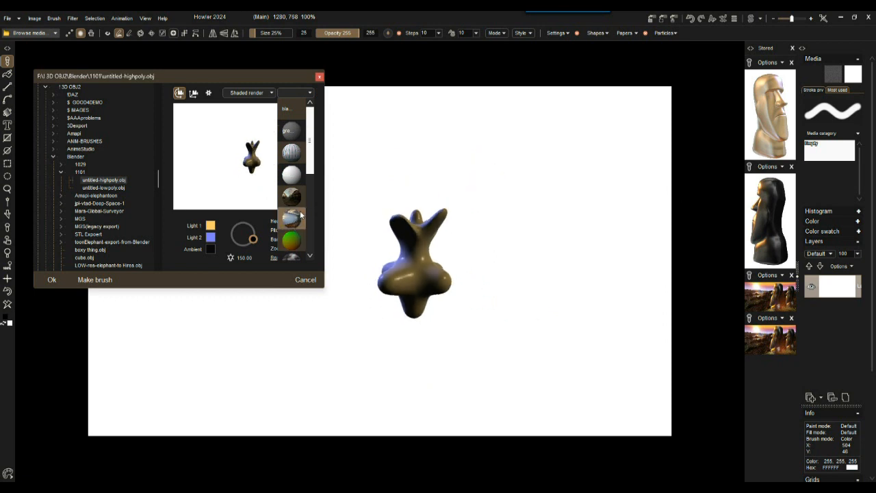
{"action": "left_click", "coordinate": [309, 208]}
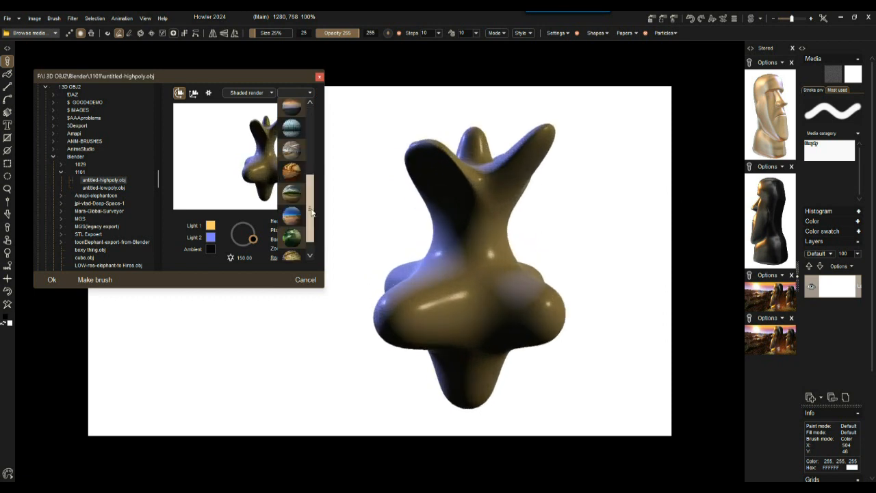
{"action": "left_click", "coordinate": [294, 215]}
{"action": "left_click_drag", "start_coordinate": [289, 204], "coordinate": [181, 199]}
{"action": "left_click_drag", "start_coordinate": [180, 200], "coordinate": [250, 166]}
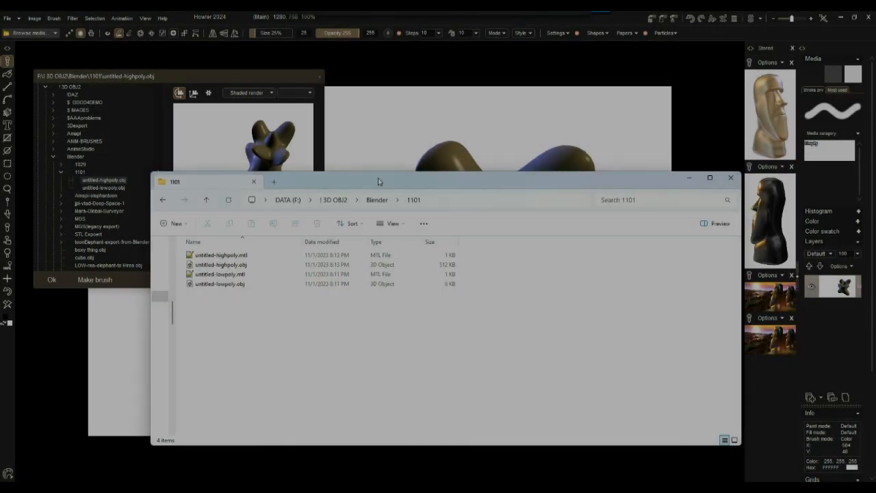
In File Explorer's 1101 folder, compare untitled-highpoly.obj and untitled-lowpoly.obj and show the file preview of the low-poly object.
{"action": "left_click_drag", "start_coordinate": [378, 181], "coordinate": [373, 186]}
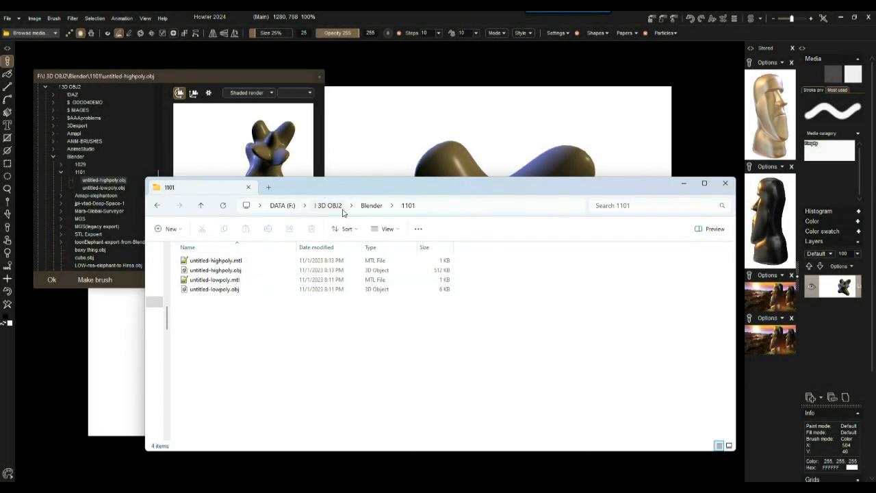
{"action": "left_click", "coordinate": [240, 272]}
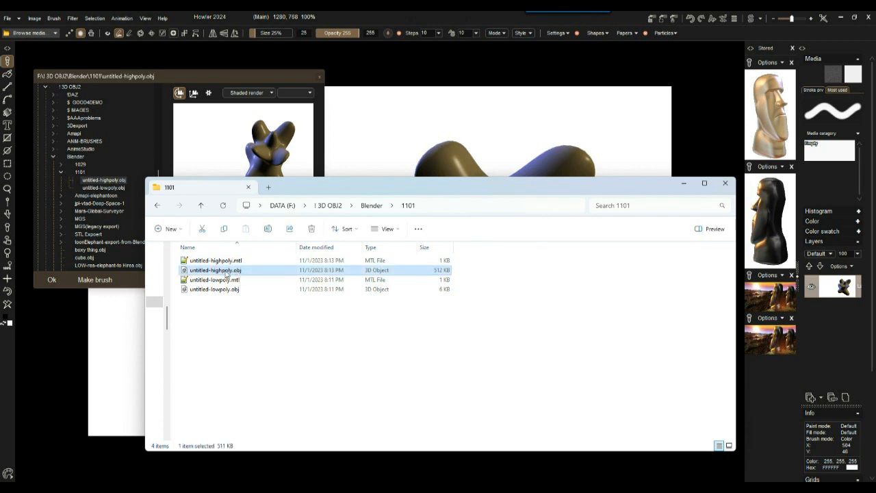
{"action": "left_click", "coordinate": [235, 291]}
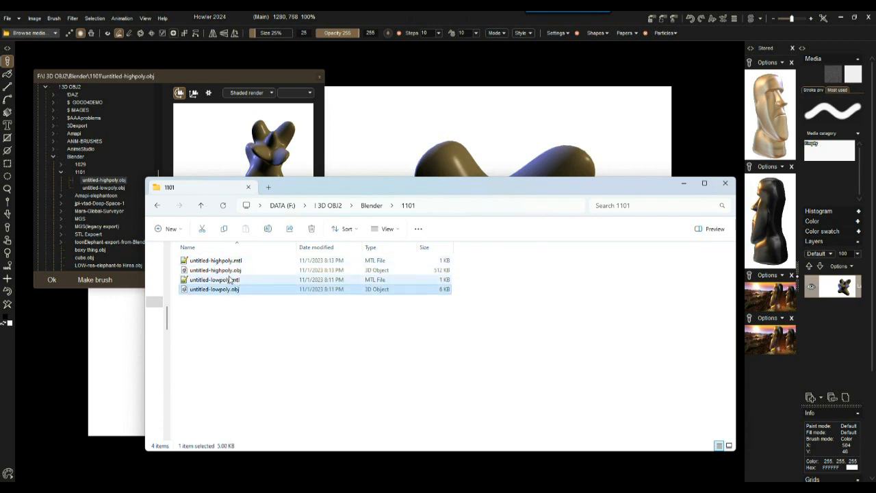
{"action": "left_click", "coordinate": [713, 231]}
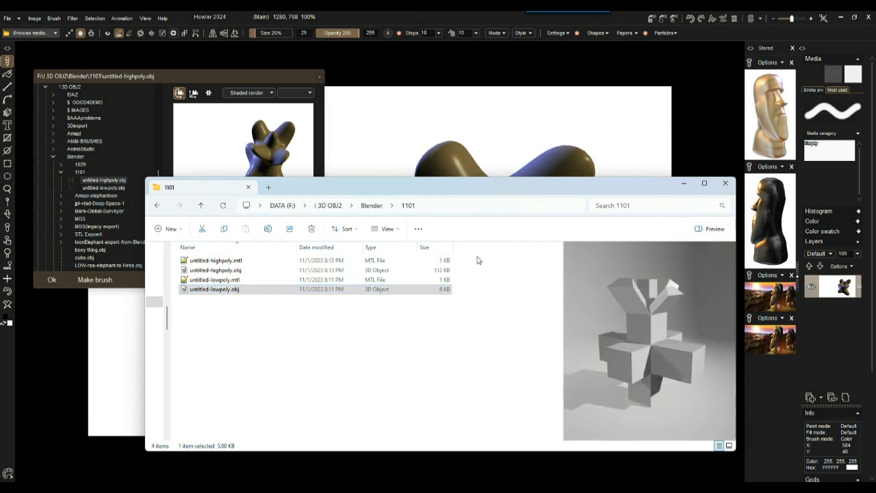
In the 1101 folder, preview untitled-highpoly.obj, rotate the previewed model, and check its companion untitled-highpoly.mtl file.
{"action": "left_click_drag", "start_coordinate": [498, 189], "coordinate": [479, 178]}
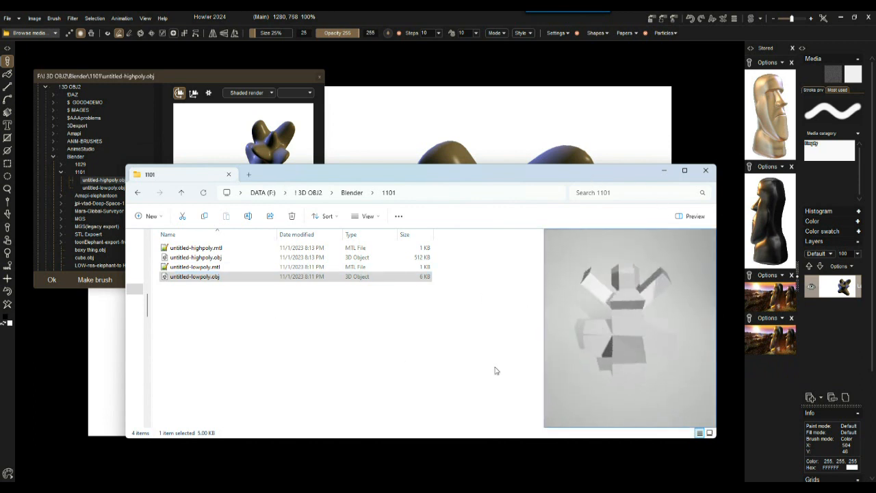
{"action": "left_click", "coordinate": [218, 258]}
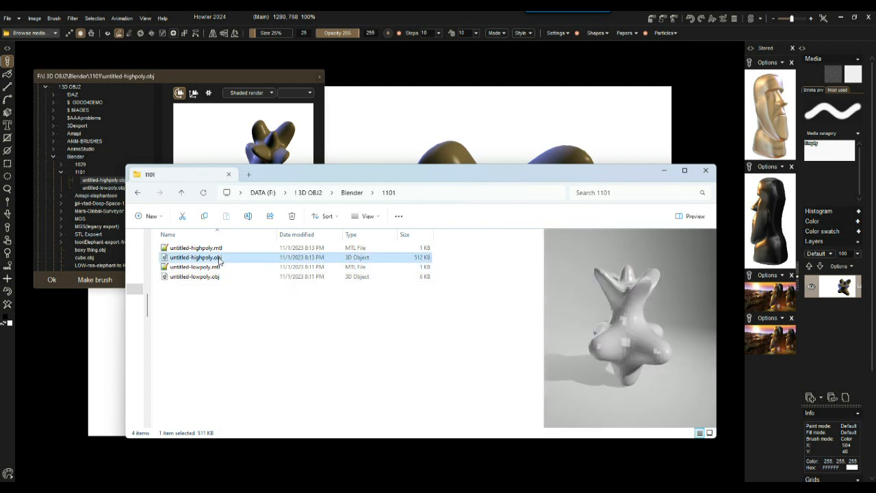
{"action": "left_click_drag", "start_coordinate": [603, 364], "coordinate": [438, 365]}
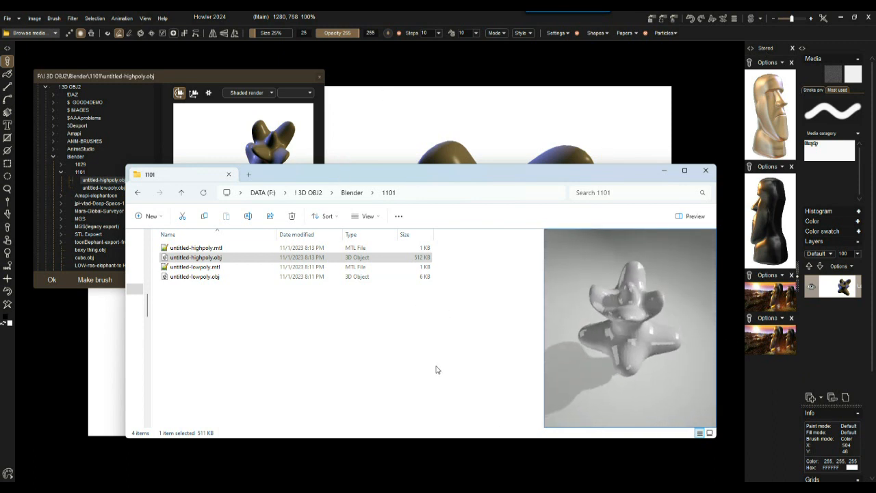
{"action": "left_click", "coordinate": [198, 247]}
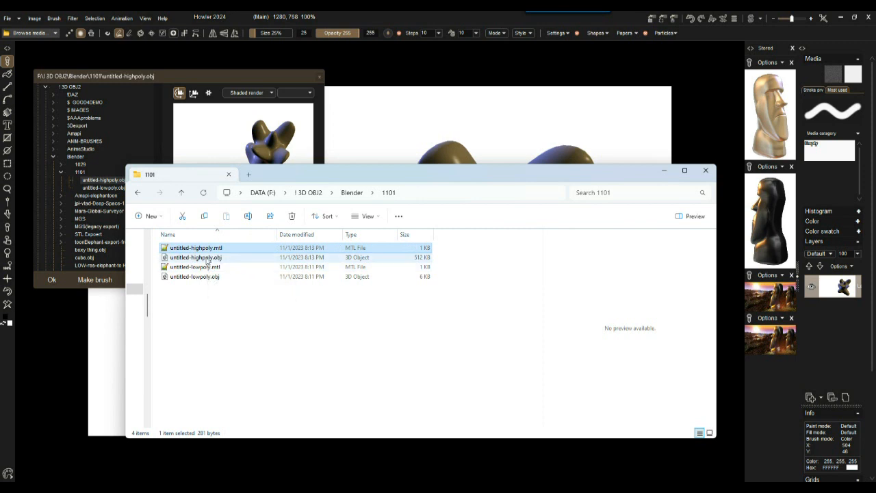
Open untitled-highpoly.obj in Notepad++ and narrow the editor window so the 1101 folder's file list stays in view.
{"action": "left_click", "coordinate": [207, 259]}
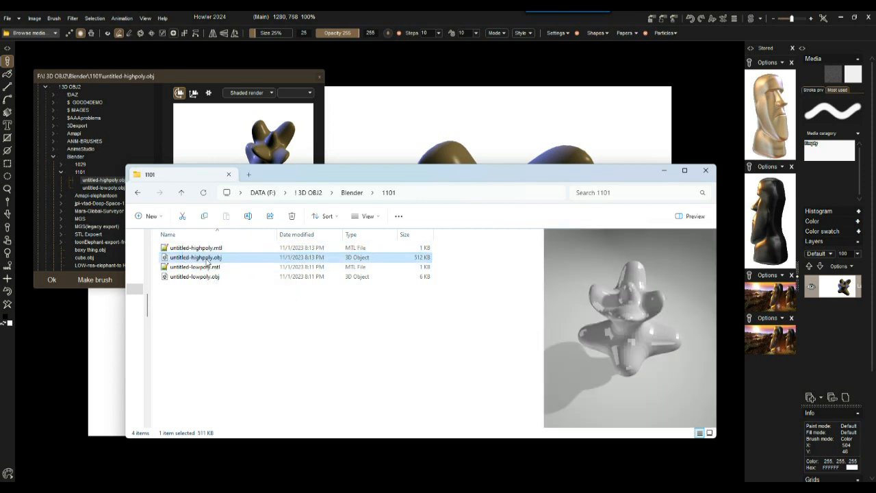
{"action": "right_click", "coordinate": [205, 261]}
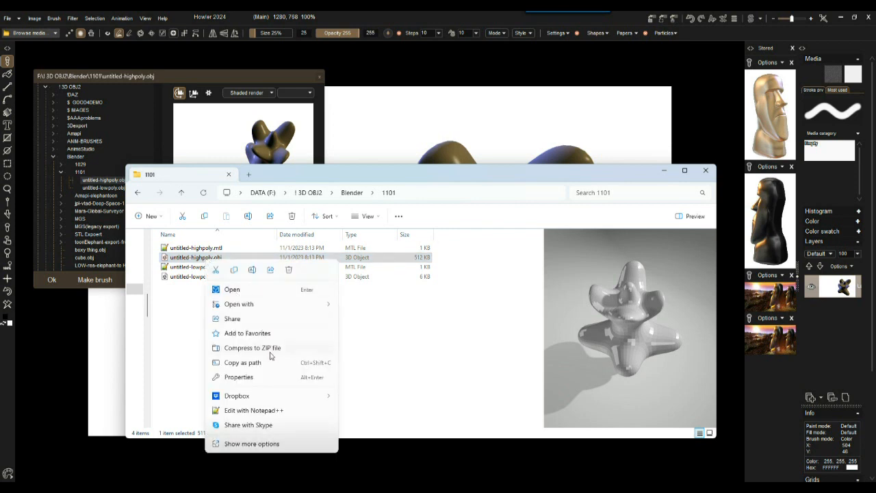
{"action": "mouse_move", "coordinate": [246, 304]}
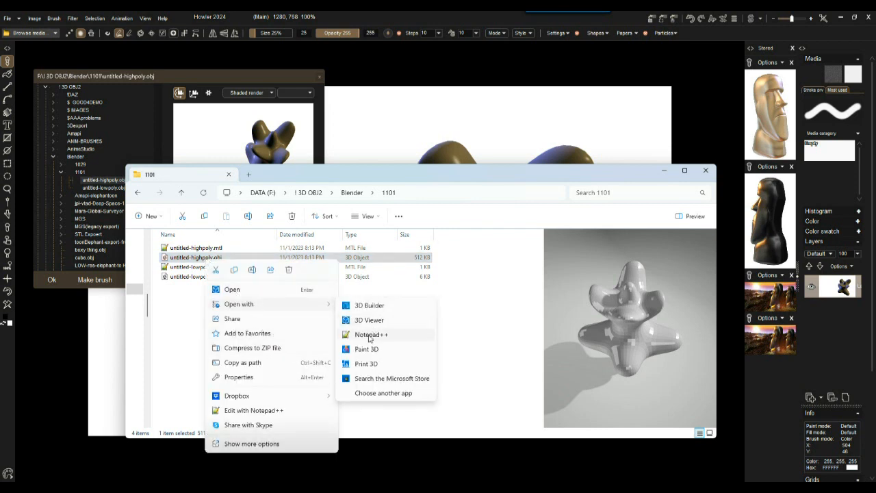
{"action": "left_click", "coordinate": [370, 335]}
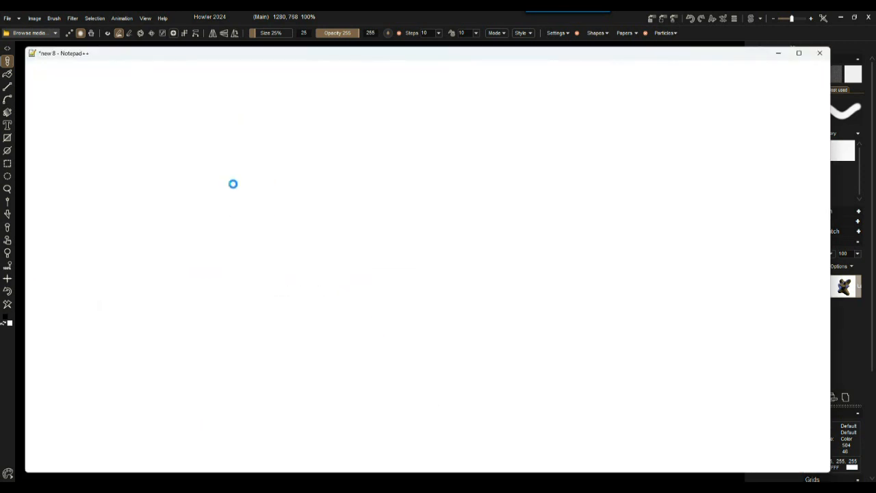
{"action": "left_click_drag", "start_coordinate": [23, 146], "coordinate": [267, 146]}
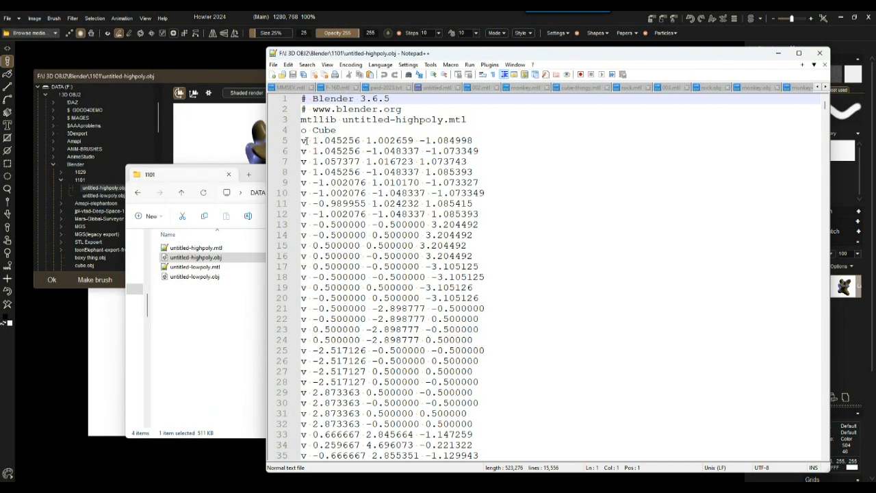
Examine the vertex, normal and face lines of untitled-highpoly.obj, enlarging the text for readability.
{"action": "left_click_drag", "start_coordinate": [302, 140], "coordinate": [457, 392]}
{"action": "left_click_drag", "start_coordinate": [825, 104], "coordinate": [787, 228]}
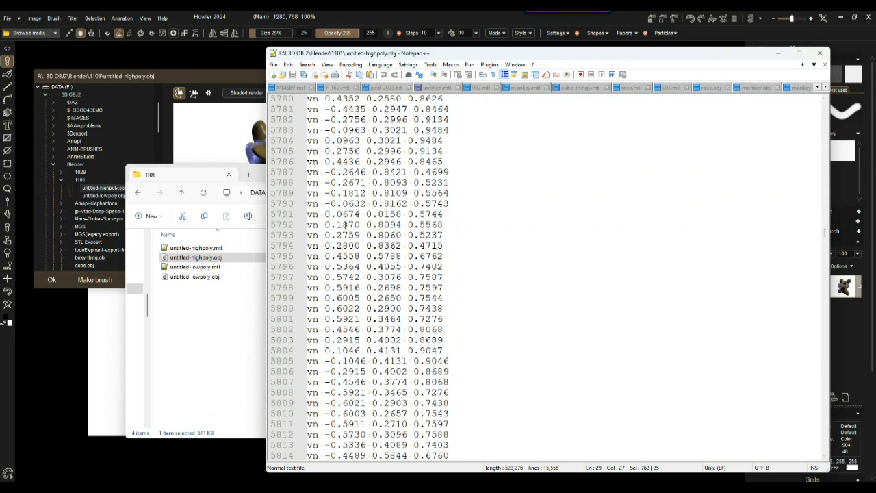
{"action": "scroll", "coordinate": [343, 215], "scroll_direction": "up", "scroll_amount": 4, "text": "ctrl"}
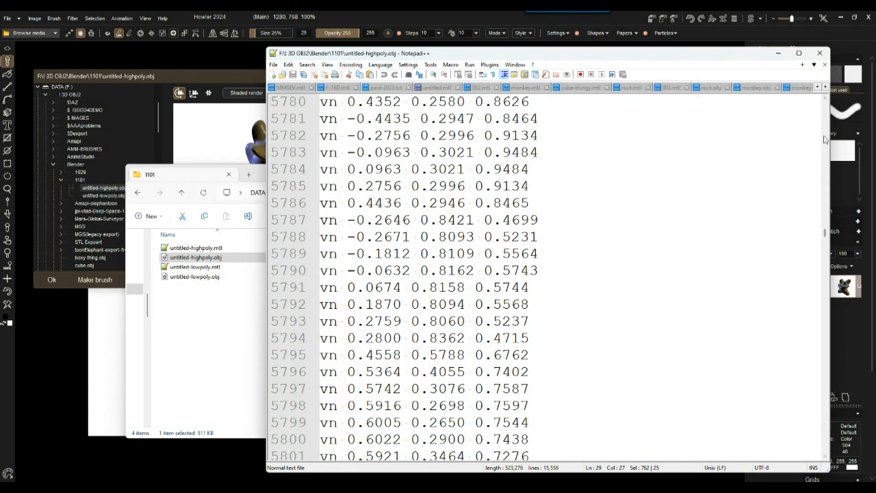
{"action": "left_click_drag", "start_coordinate": [825, 232], "coordinate": [818, 398]}
{"action": "scroll", "coordinate": [472, 236], "scroll_direction": "down", "scroll_amount": 2, "text": "ctrl"}
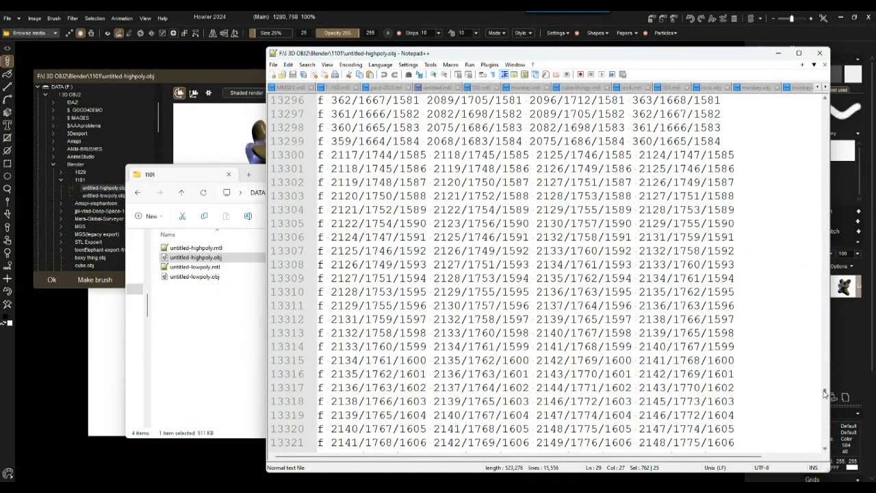
{"action": "left_click_drag", "start_coordinate": [825, 394], "coordinate": [826, 385]}
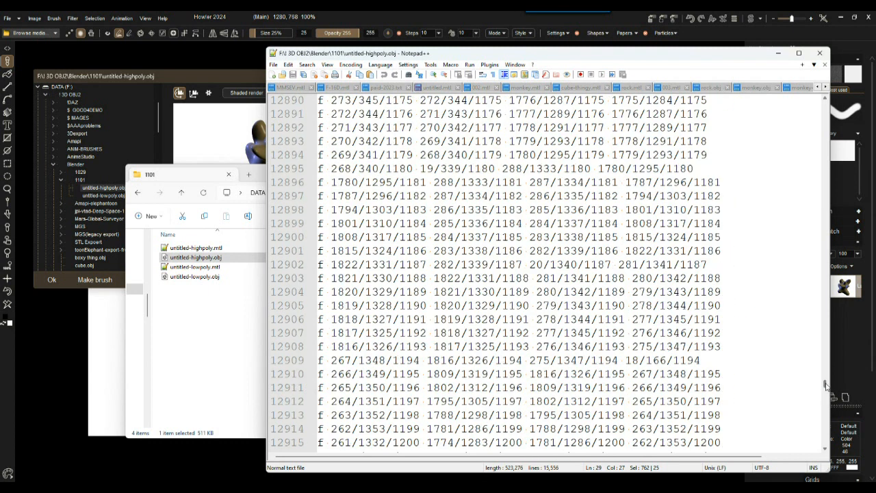
Highlight the vertex, texture and normal indices of the first corner in the face on line 12903.
{"action": "double_click", "coordinate": [343, 278]}
{"action": "double_click", "coordinate": [379, 278]}
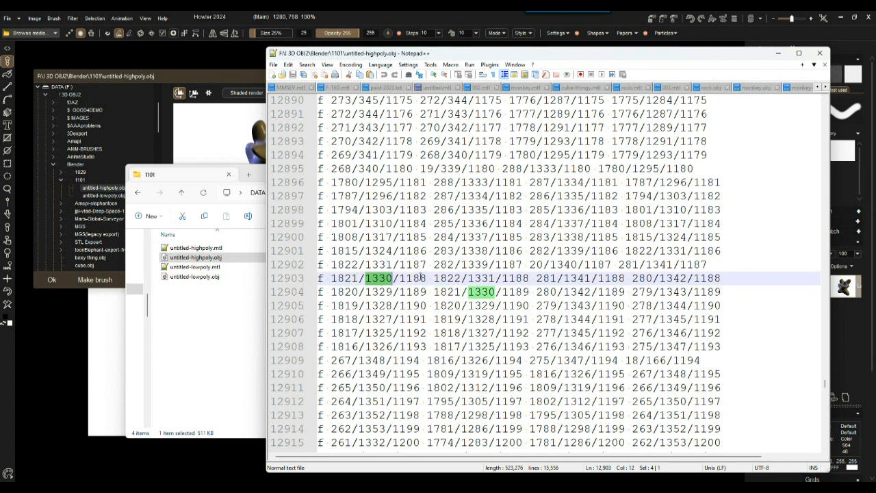
{"action": "double_click", "coordinate": [413, 278]}
{"action": "double_click", "coordinate": [383, 278]}
{"action": "double_click", "coordinate": [413, 278]}
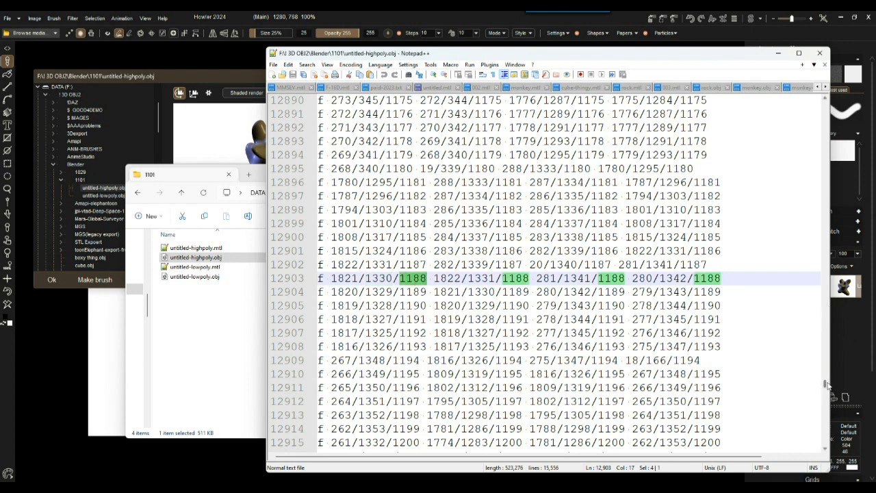
Highlight the usemtl Material line above the face list, and return to the start of the OBJ file.
{"action": "left_click_drag", "start_coordinate": [825, 385], "coordinate": [809, 361]}
{"action": "left_click_drag", "start_coordinate": [418, 212], "coordinate": [314, 208]}
{"action": "double_click", "coordinate": [389, 210]}
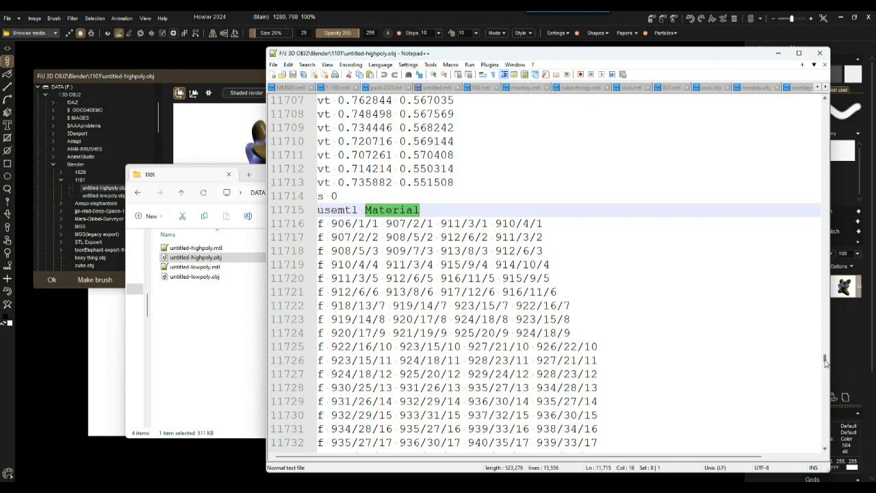
{"action": "scroll", "coordinate": [825, 362], "scroll_direction": "up", "scroll_amount": 7}
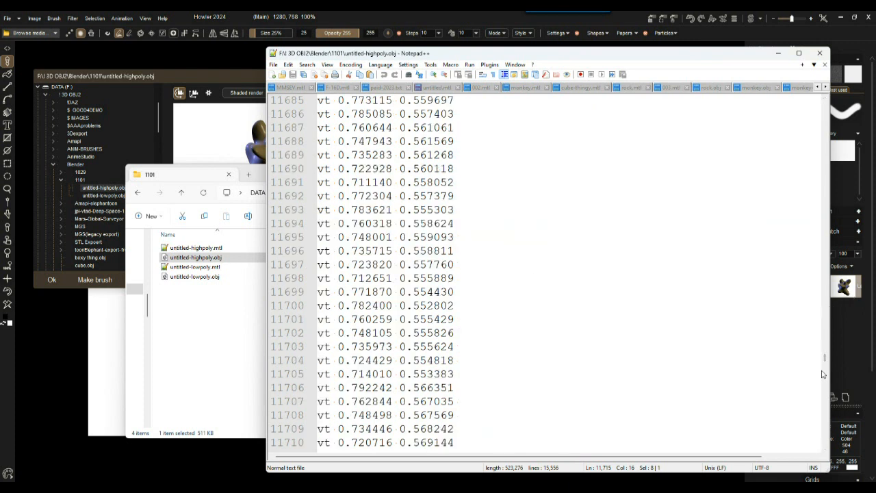
{"action": "left_click_drag", "start_coordinate": [825, 360], "coordinate": [816, 96]}
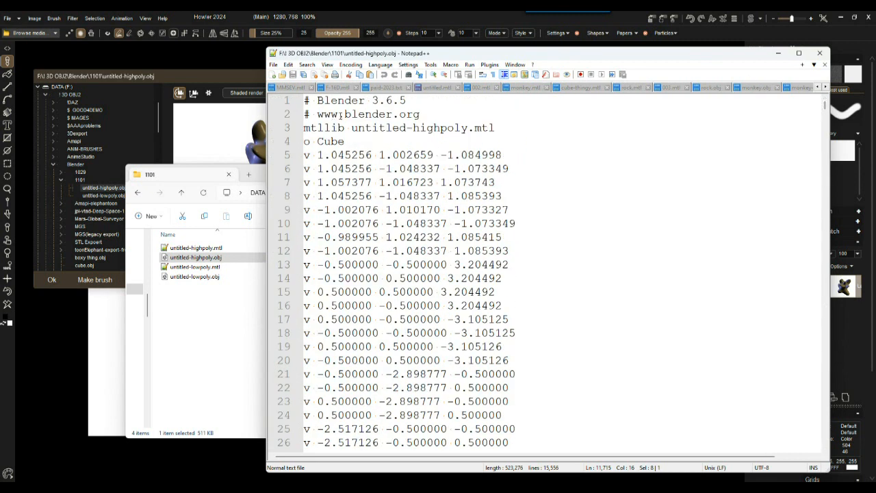
Highlight the untitled-highpoly.mtl reference on line 3, open that material file in Notepad++, and locate its newmtl Material line.
{"action": "left_click_drag", "start_coordinate": [352, 128], "coordinate": [515, 131]}
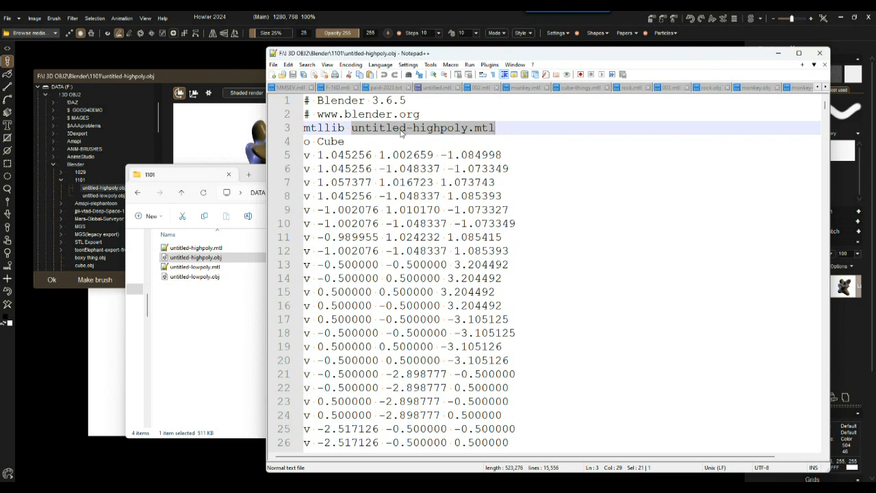
{"action": "left_click", "coordinate": [209, 249]}
{"action": "double_click", "coordinate": [205, 249]}
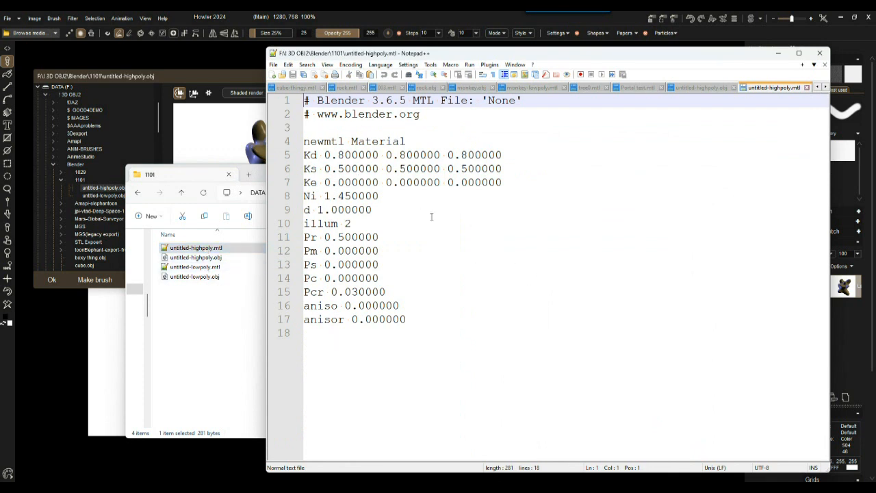
{"action": "scroll", "coordinate": [356, 195], "scroll_direction": "up", "scroll_amount": 1, "text": "ctrl"}
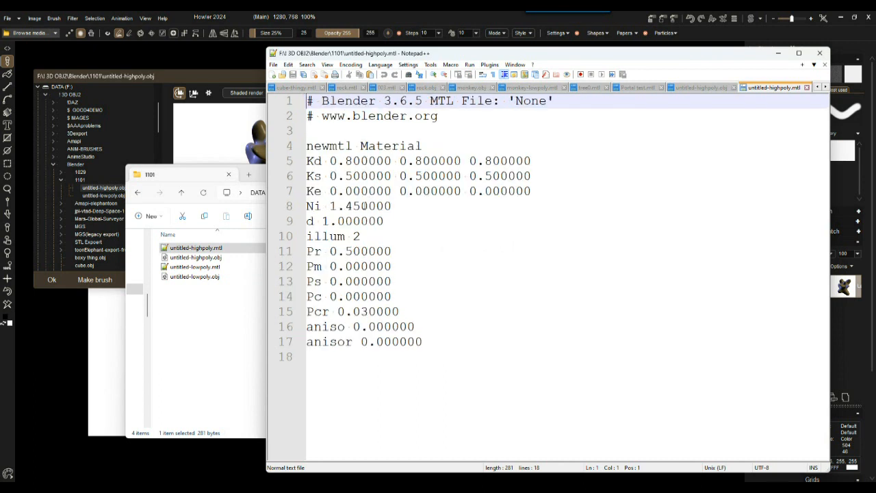
{"action": "left_click", "coordinate": [381, 144]}
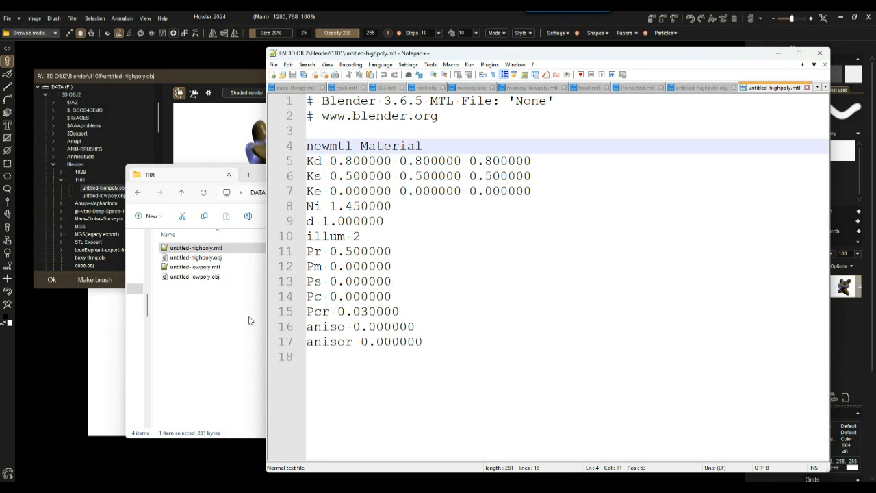
Back in untitled-highpoly.obj, highlight the mtllib line and revisit the usemtl Material line before the faces.
{"action": "left_click", "coordinate": [698, 87]}
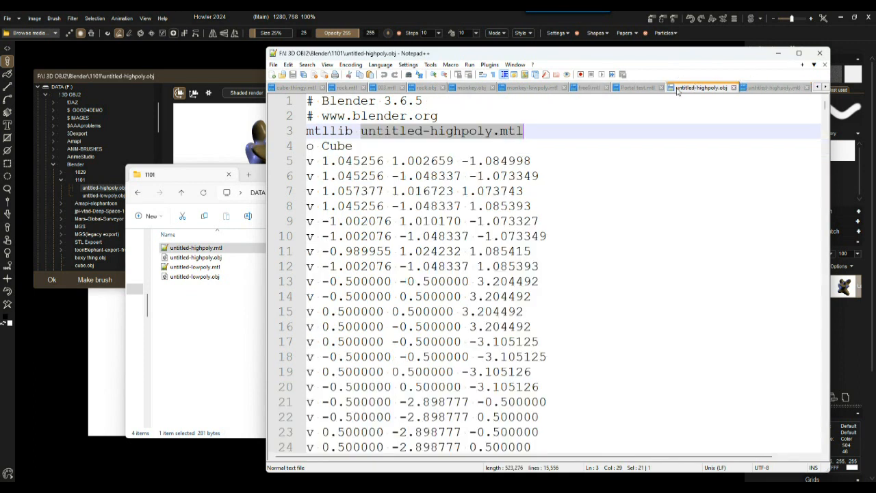
{"action": "left_click_drag", "start_coordinate": [307, 130], "coordinate": [525, 131]}
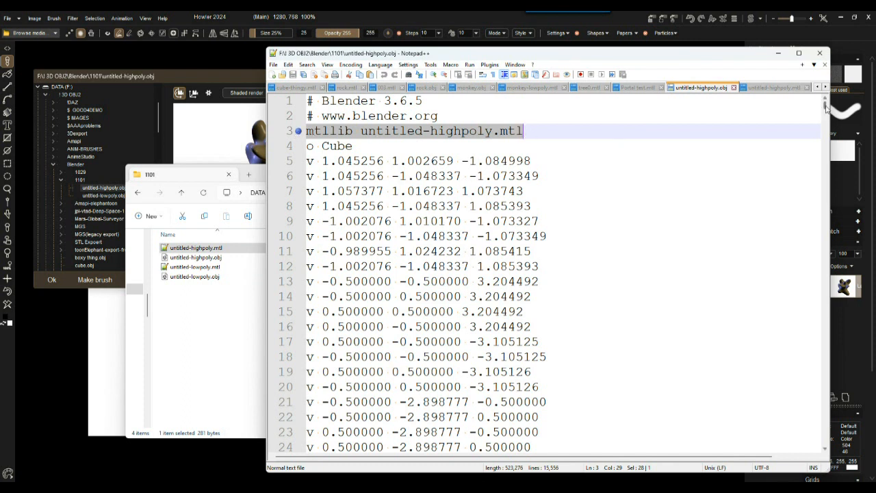
{"action": "left_click_drag", "start_coordinate": [824, 110], "coordinate": [827, 360]}
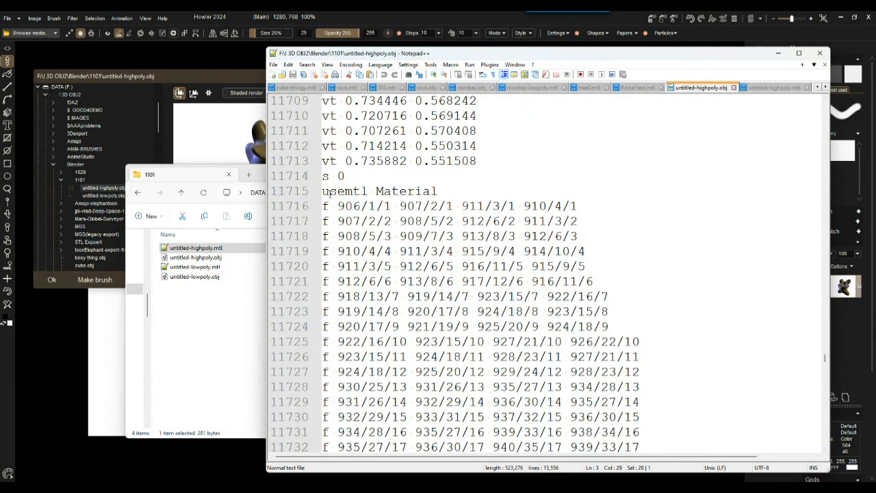
{"action": "left_click", "coordinate": [312, 194]}
{"action": "mouse_move", "coordinate": [826, 363]}
{"action": "left_mouse_down"}
{"action": "mouse_move", "coordinate": [822, 417]}
{"action": "mouse_move", "coordinate": [823, 303]}
{"action": "mouse_move", "coordinate": [824, 397]}
{"action": "mouse_move", "coordinate": [824, 357]}
{"action": "left_mouse_up"}
Return to untitled-highpoly.mtl, preview untitled-highpoly.obj in File Explorer, and bring the material file back to the front.
{"action": "left_click", "coordinate": [768, 87]}
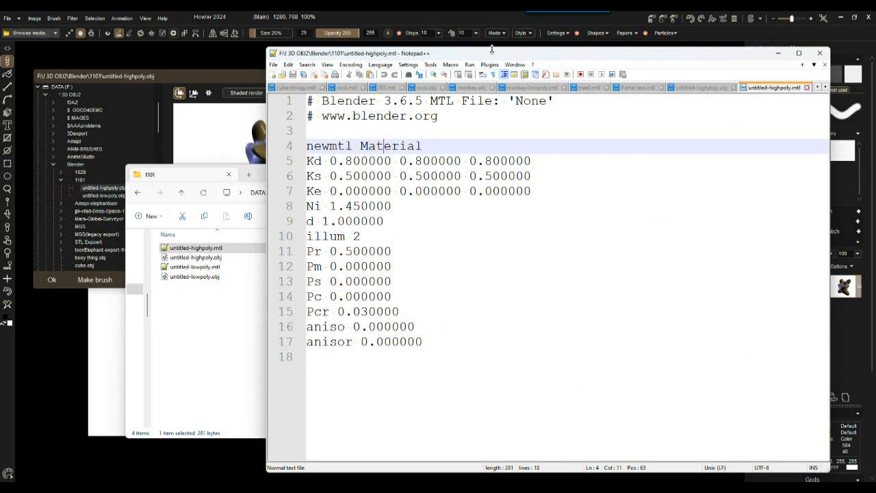
{"action": "left_click_drag", "start_coordinate": [492, 48], "coordinate": [465, 49]}
{"action": "left_click", "coordinate": [226, 337]}
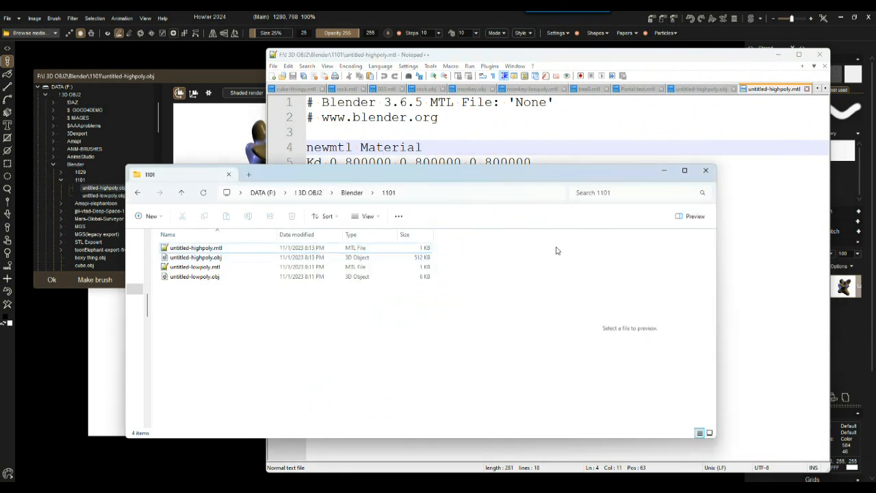
{"action": "left_click", "coordinate": [225, 258]}
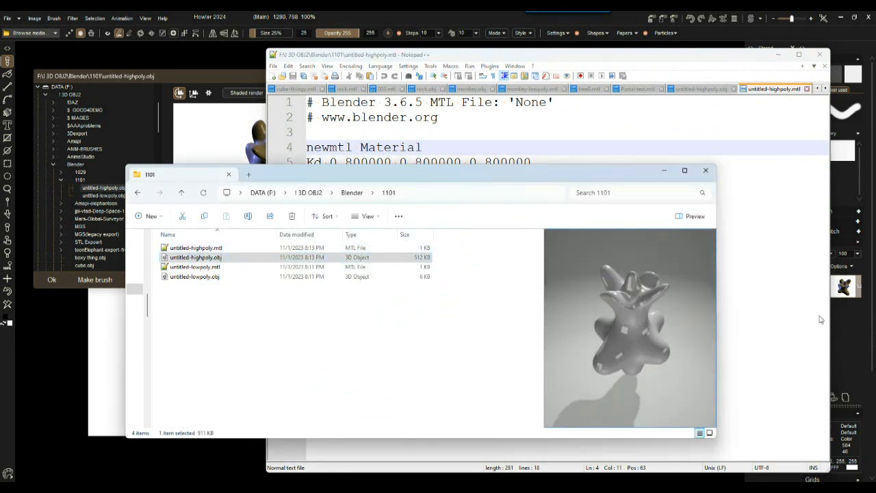
{"action": "left_click", "coordinate": [449, 120]}
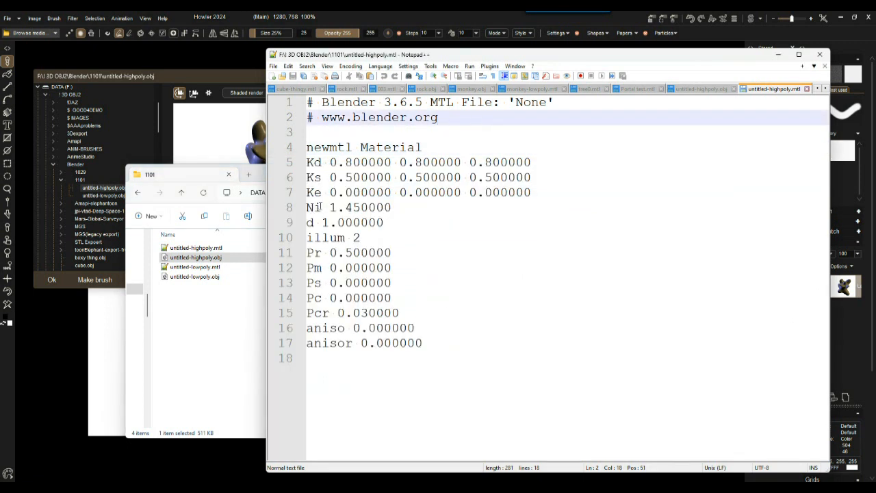
Highlight the three Kd values and the three Ks values in the material file.
{"action": "left_click_drag", "start_coordinate": [315, 162], "coordinate": [534, 164]}
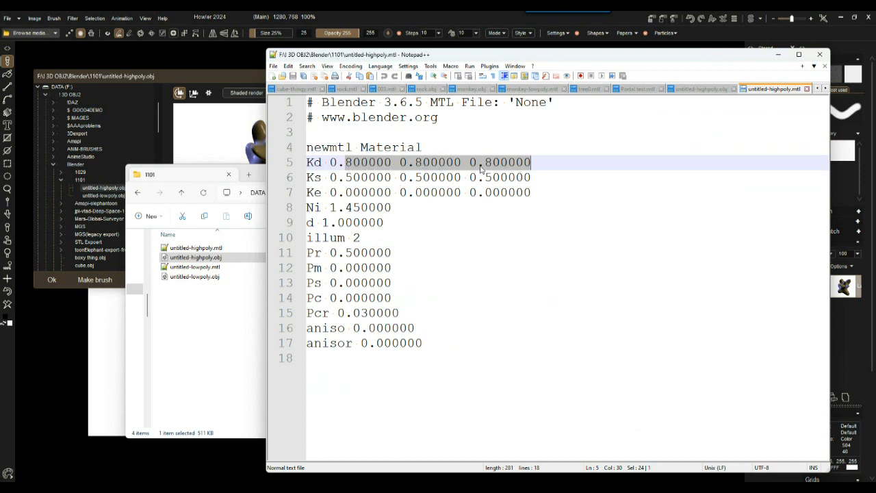
{"action": "left_click_drag", "start_coordinate": [346, 177], "coordinate": [566, 182]}
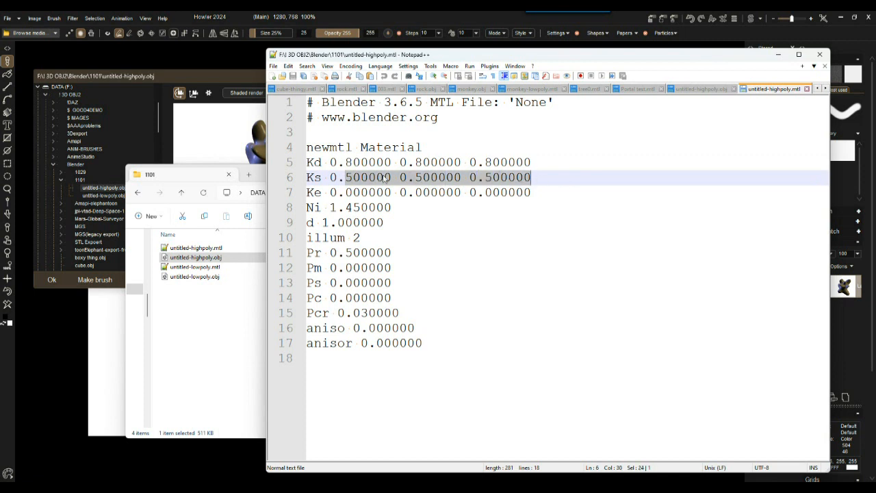
{"action": "left_click", "coordinate": [438, 167]}
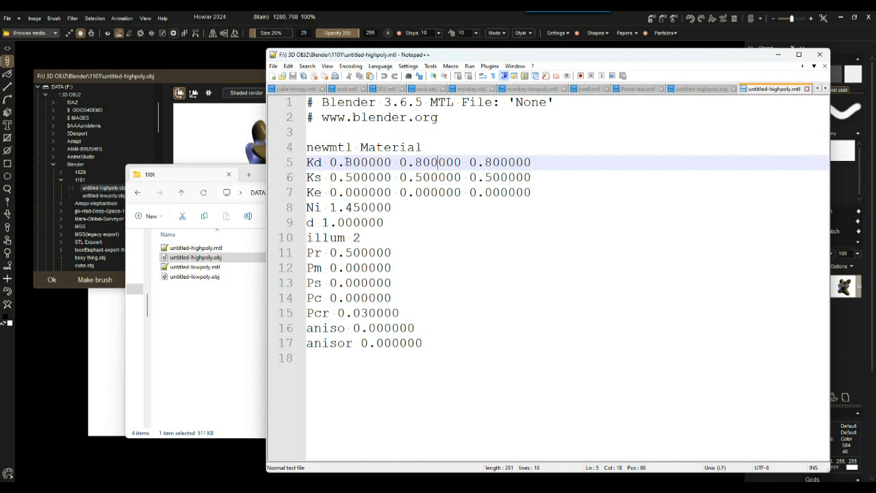
Set the third Kd colour value in untitled-highpoly.mtl to 0.400000.
{"action": "left_click_drag", "start_coordinate": [340, 162], "coordinate": [432, 162]}
{"action": "mouse_move", "coordinate": [485, 162]}
{"action": "left_mouse_down"}
{"action": "mouse_move", "coordinate": [501, 162]}
{"action": "mouse_move", "coordinate": [493, 162]}
{"action": "left_mouse_up"}
{"action": "type", "text": "4"}
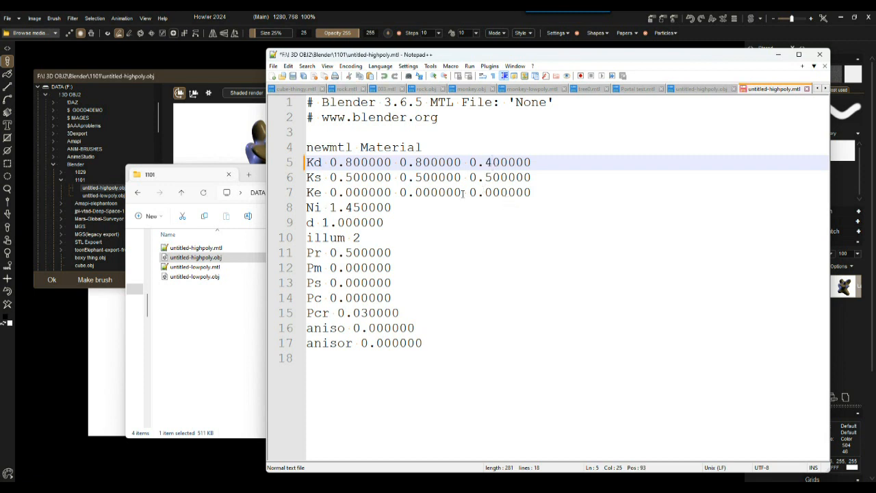
Set the first Ks value to 0.700000, and point out the third Ks value and the Ni and d lines.
{"action": "left_click_drag", "start_coordinate": [345, 177], "coordinate": [353, 177]}
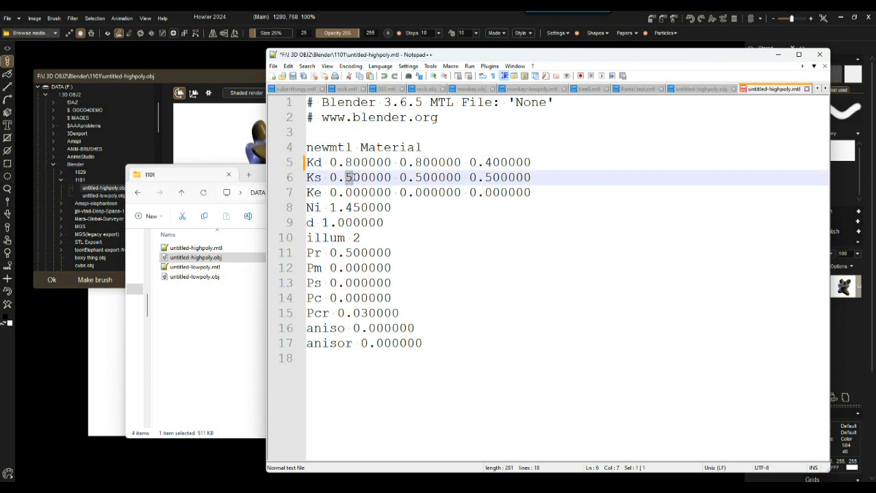
{"action": "type", "text": "6"}
{"action": "key", "text": "shift+Left"}
{"action": "type", "text": "7"}
{"action": "left_click_drag", "start_coordinate": [485, 177], "coordinate": [492, 178]}
{"action": "left_click", "coordinate": [330, 207]}
{"action": "left_click", "coordinate": [337, 222]}
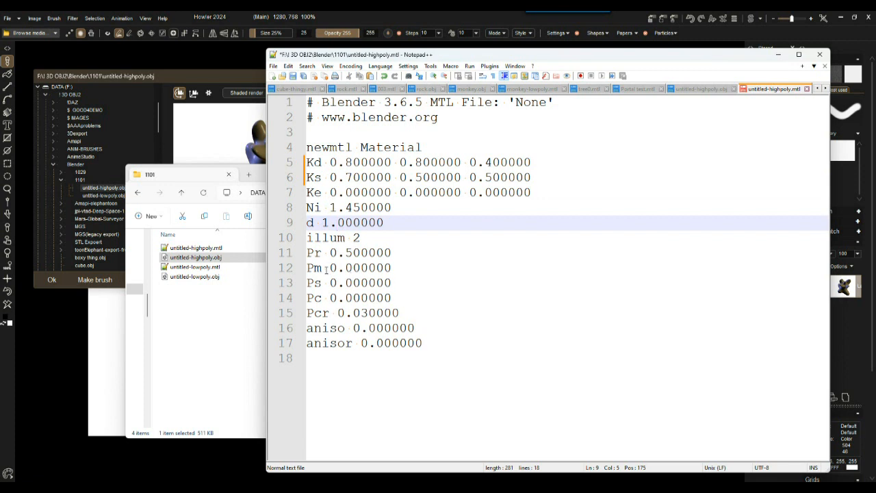
Highlight the Pm and Pc property names in untitled-highpoly.mtl and place the cursor before the Pm value.
{"action": "left_click_drag", "start_coordinate": [323, 267], "coordinate": [296, 274]}
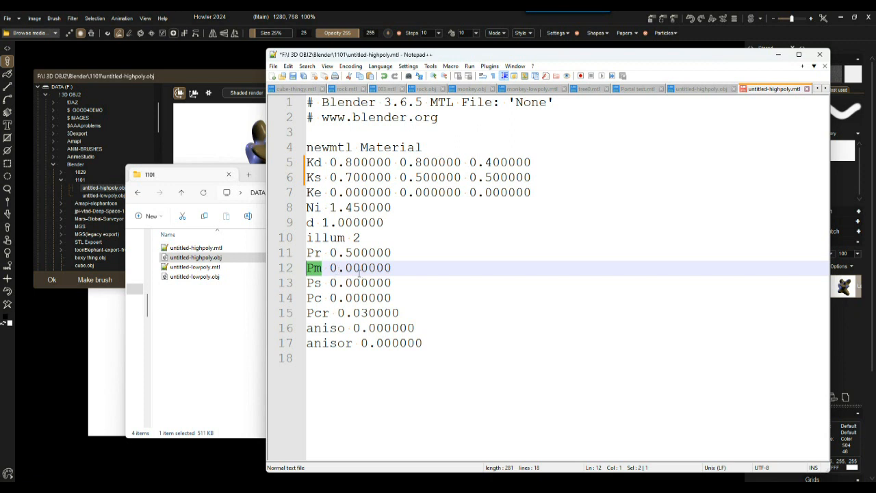
{"action": "left_click_drag", "start_coordinate": [317, 303], "coordinate": [321, 298]}
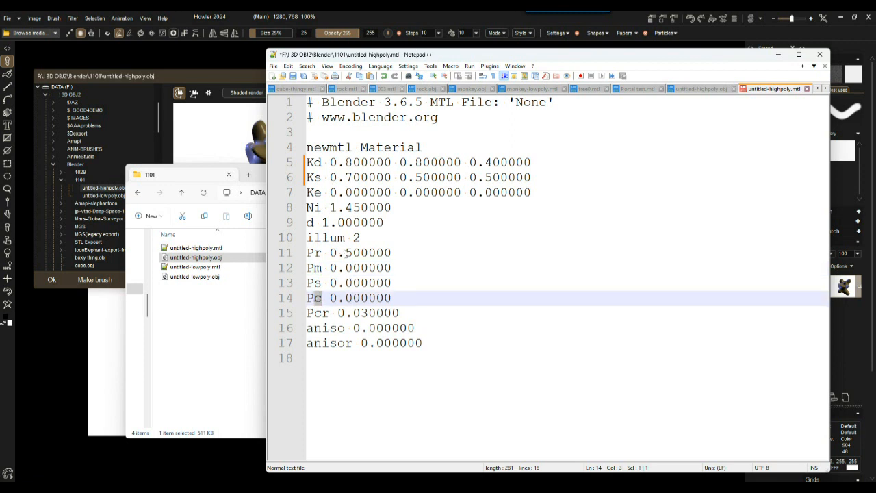
{"action": "left_click", "coordinate": [330, 268]}
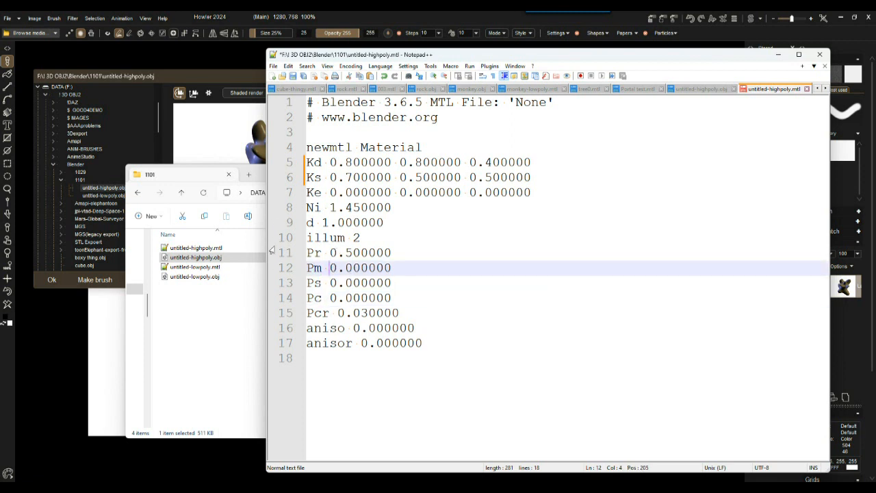
Narrow the Notepad++ window, switch to Howler, reload untitled-highpoly.obj, and rotate its preview.
{"action": "left_click_drag", "start_coordinate": [266, 231], "coordinate": [576, 229]}
{"action": "left_click", "coordinate": [362, 67]}
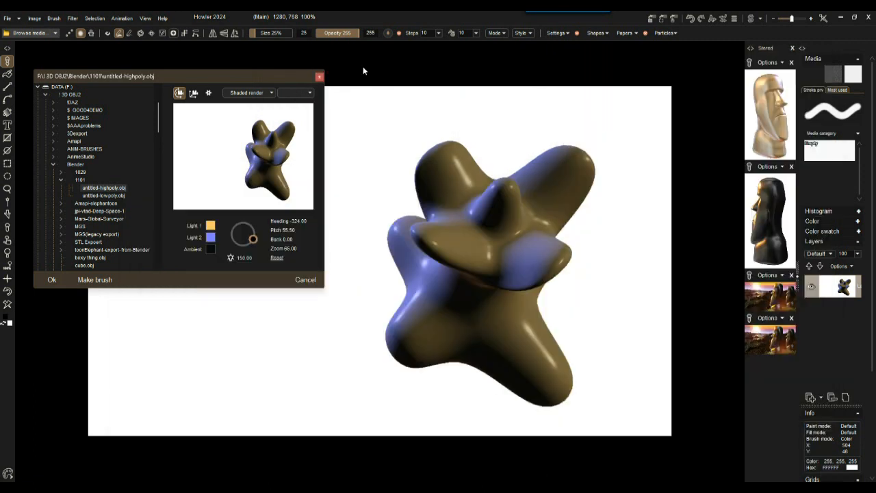
{"action": "left_click", "coordinate": [95, 191]}
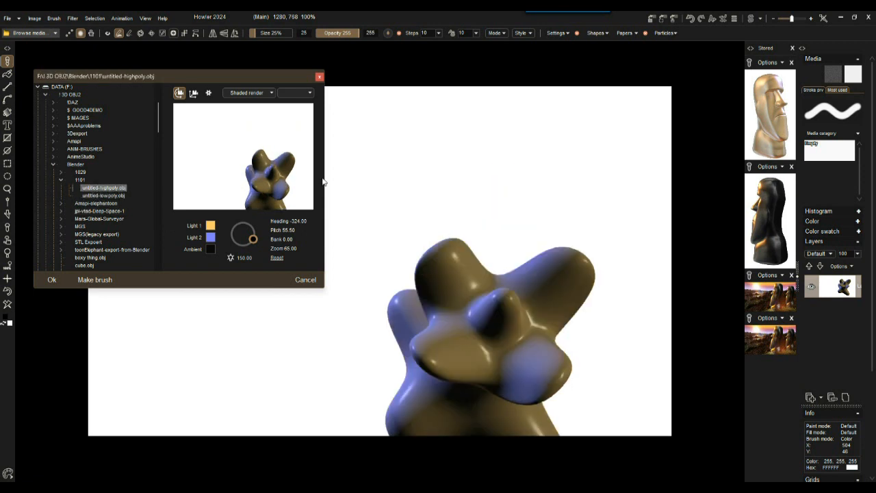
{"action": "left_click_drag", "start_coordinate": [263, 169], "coordinate": [186, 146]}
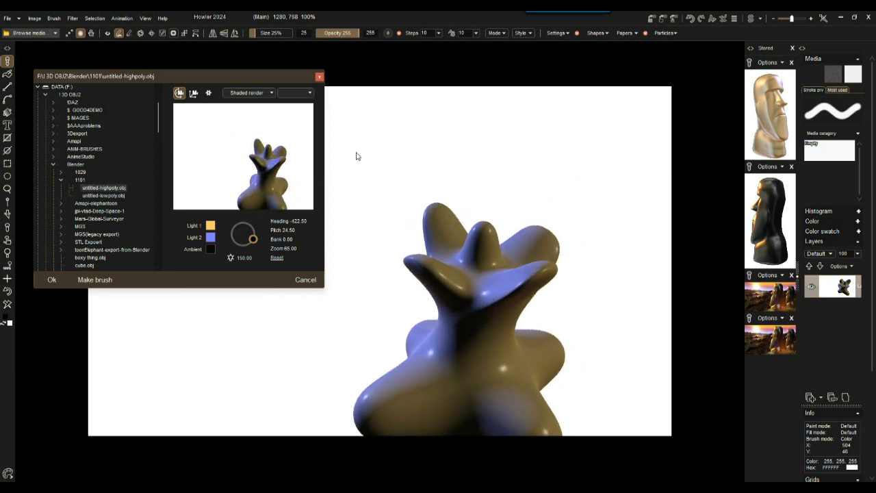
Return to Notepad++, widen its window enough to show complete lines, and save untitled-highpoly.mtl.
{"action": "key", "text": "alt+Tab"}
{"action": "left_click", "coordinate": [692, 156]}
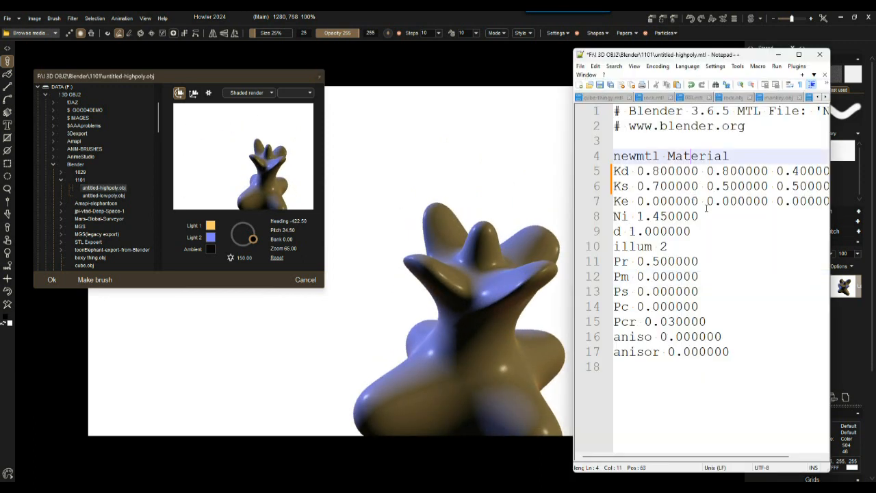
{"action": "left_click_drag", "start_coordinate": [573, 164], "coordinate": [529, 169]}
{"action": "left_click", "coordinate": [669, 202]}
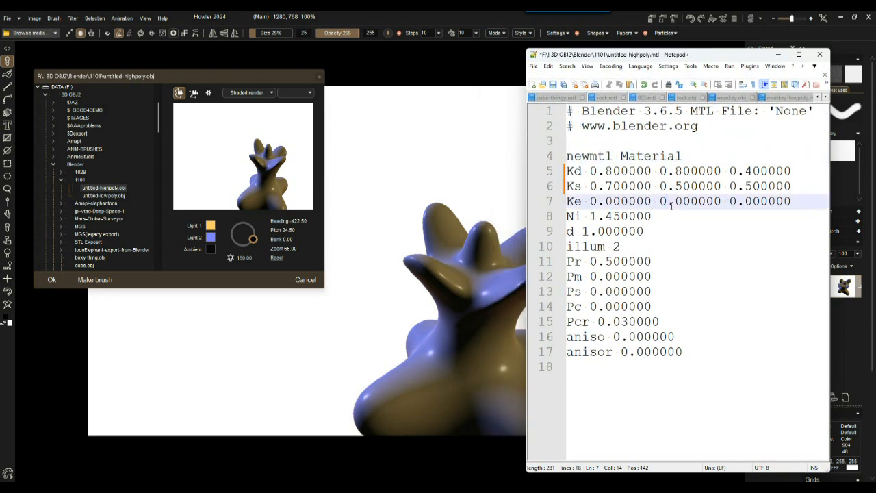
{"action": "key", "text": "ctrl+s"}
Reload untitled-highpoly.obj in Howler, rotate the preview, and turn the light direction toward the top of its dial.
{"action": "left_click", "coordinate": [106, 189]}
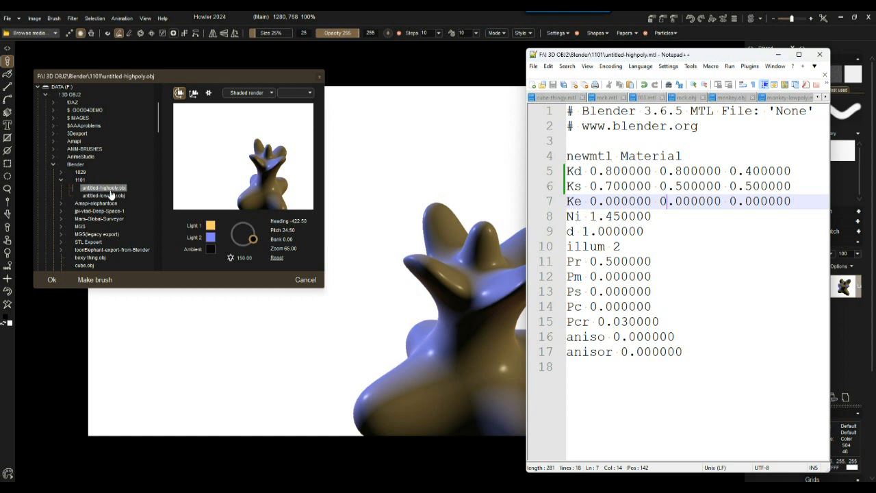
{"action": "left_click", "coordinate": [109, 191]}
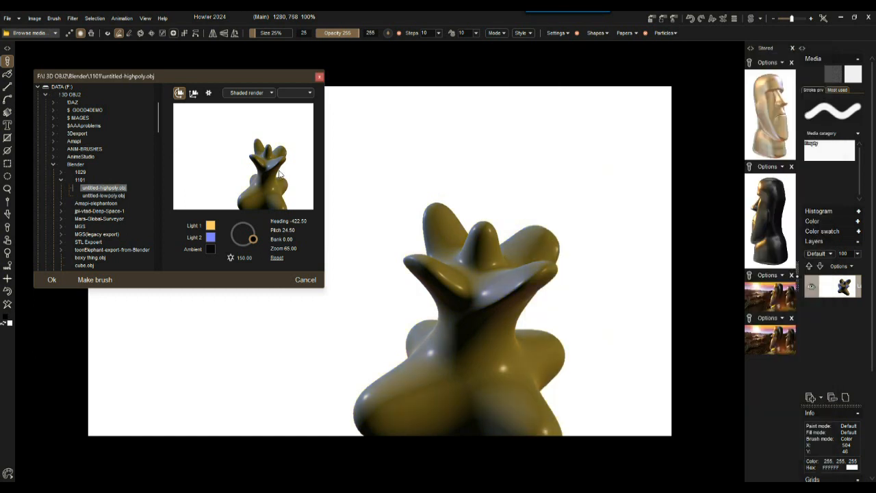
{"action": "left_click_drag", "start_coordinate": [221, 170], "coordinate": [224, 196]}
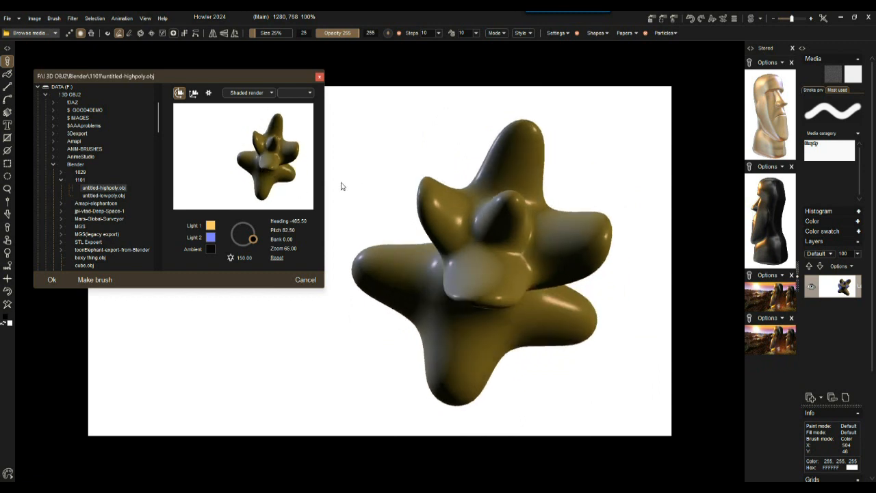
{"action": "mouse_move", "coordinate": [253, 239]}
{"action": "left_mouse_down"}
{"action": "mouse_move", "coordinate": [230, 215]}
{"action": "mouse_move", "coordinate": [250, 224]}
{"action": "left_mouse_up"}
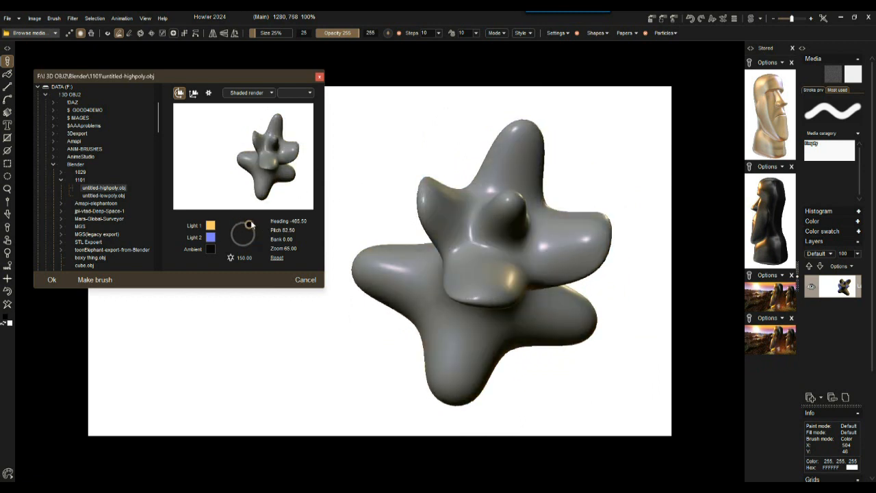
Switch to Notepad++, replace the Kd values with 1 1 0.5, and save untitled-highpoly.mtl.
{"action": "key", "text": "alt+Tab"}
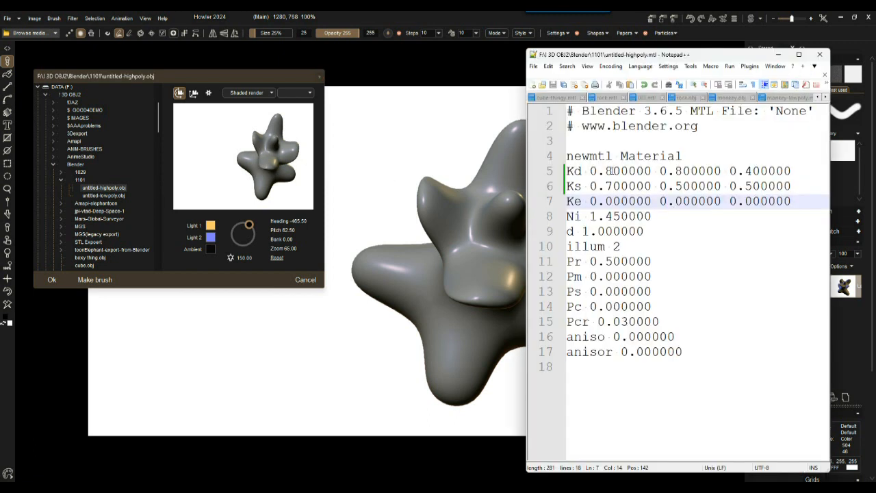
{"action": "left_click_drag", "start_coordinate": [590, 170], "coordinate": [791, 172]}
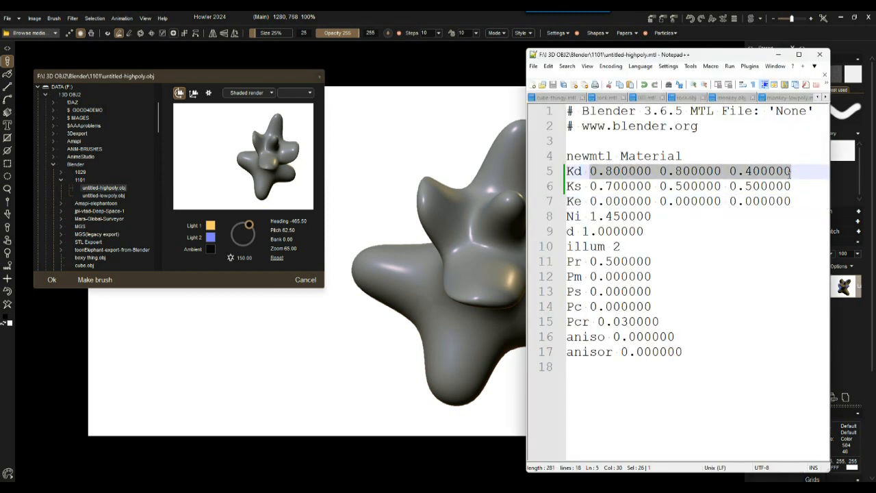
{"action": "type", "text": "1"}
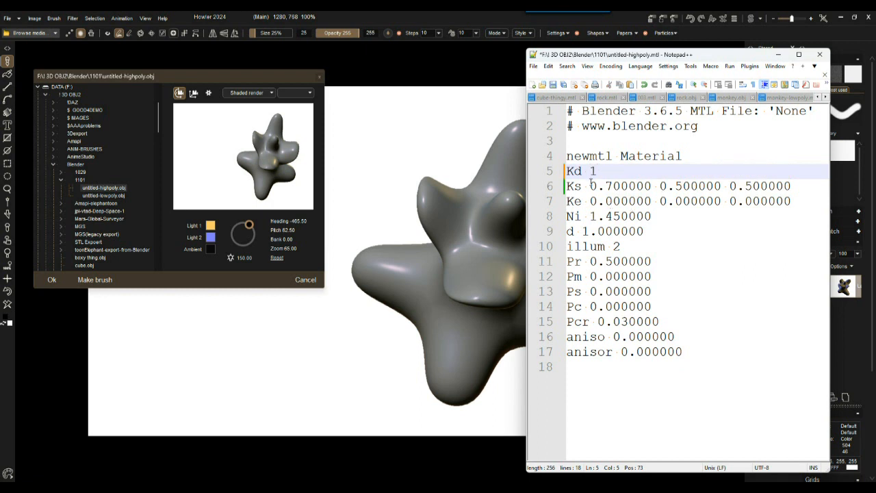
{"action": "type", "text": " 1 0.5"}
{"action": "key", "text": "ctrl+s"}
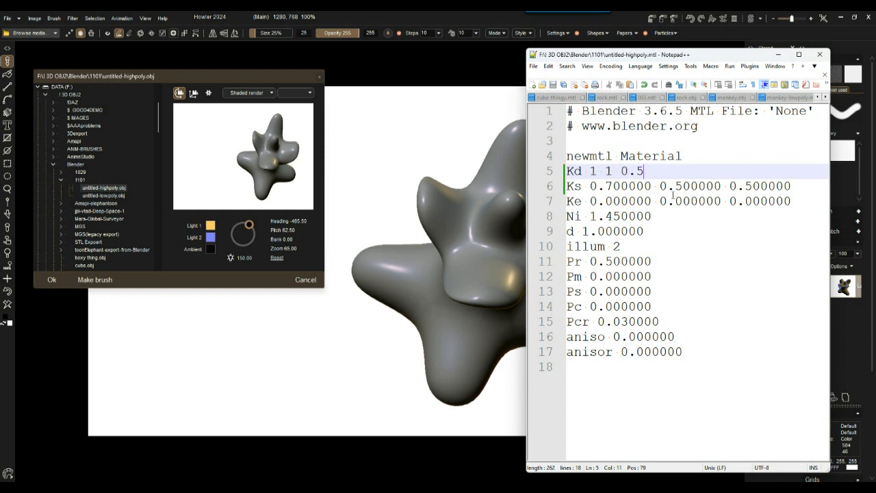
Set the first and second Ks values to 1 and save the material file.
{"action": "left_click_drag", "start_coordinate": [589, 186], "coordinate": [614, 186]}
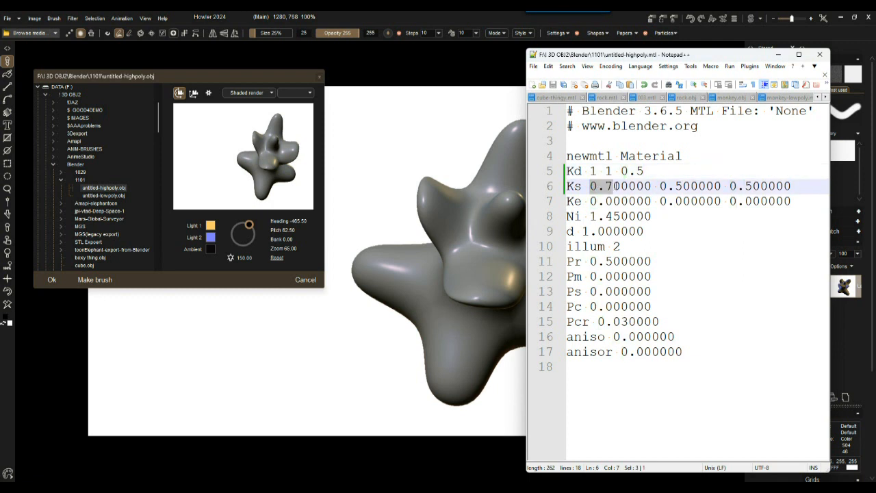
{"action": "type", "text": "1"}
{"action": "key", "text": "Delete"}
{"action": "key", "text": "Delete"}
{"action": "key", "text": "Delete"}
{"action": "key", "text": "Delete"}
{"action": "key", "text": "Delete"}
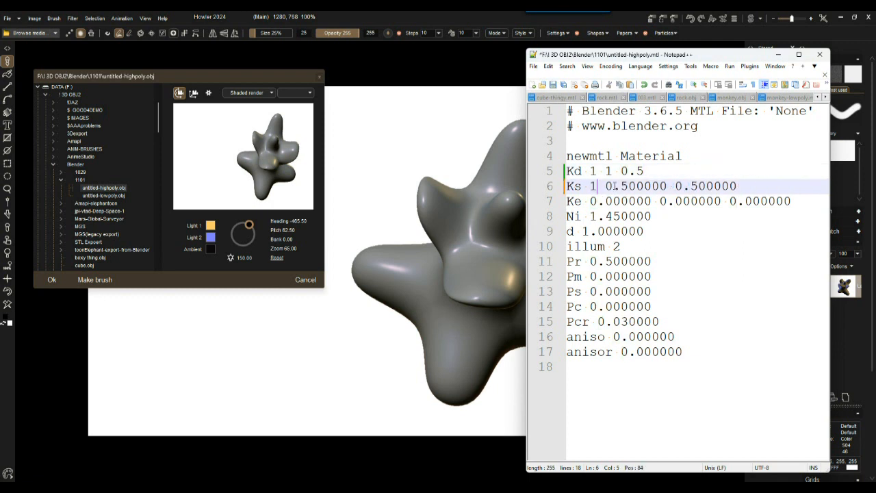
{"action": "left_click_drag", "start_coordinate": [606, 186], "coordinate": [681, 186]}
{"action": "type", "text": "1"}
{"action": "left_click", "coordinate": [664, 226]}
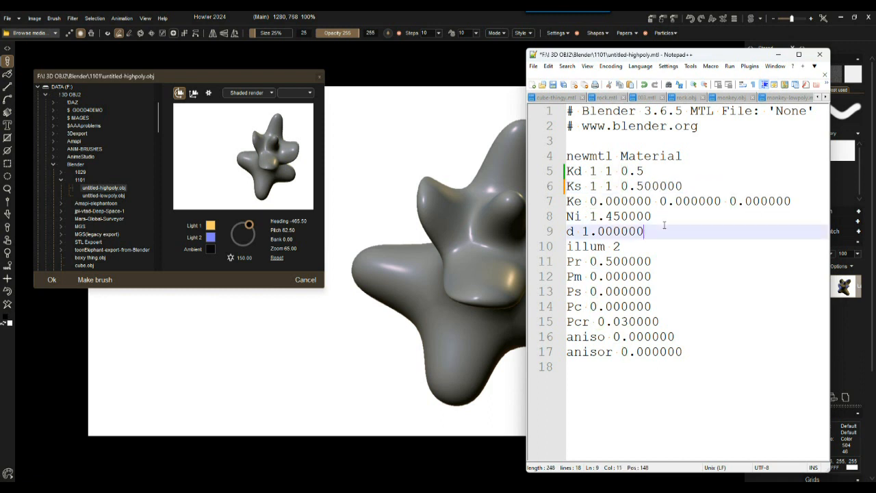
{"action": "key", "text": "ctrl+s"}
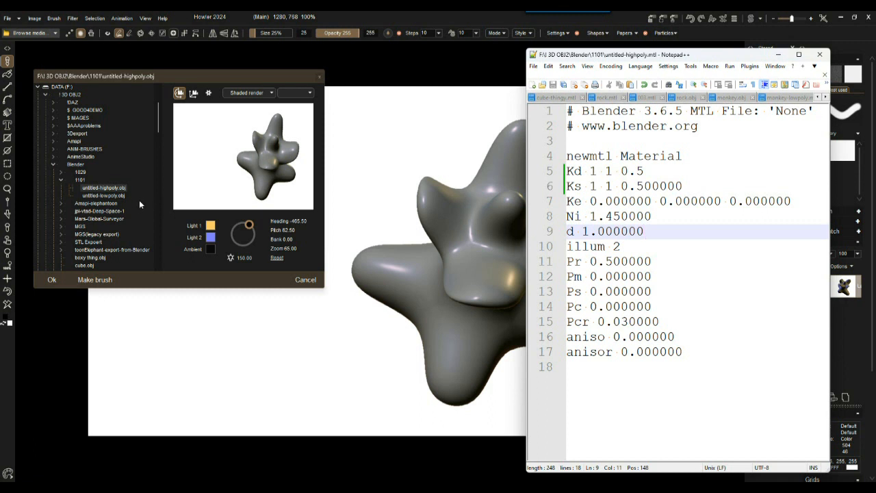
Reload untitled-highpoly.obj in Howler, pick an environment sphere map, and rotate the model's preview.
{"action": "left_click", "coordinate": [113, 190]}
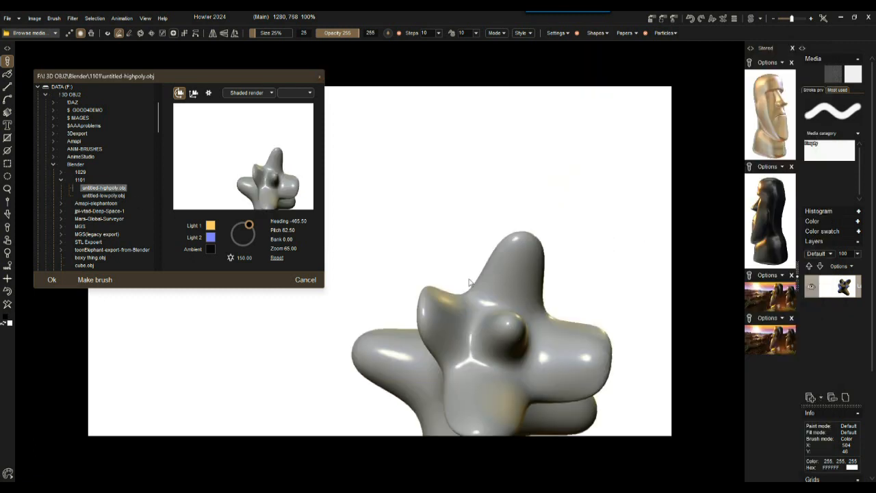
{"action": "left_click_drag", "start_coordinate": [282, 192], "coordinate": [277, 120]}
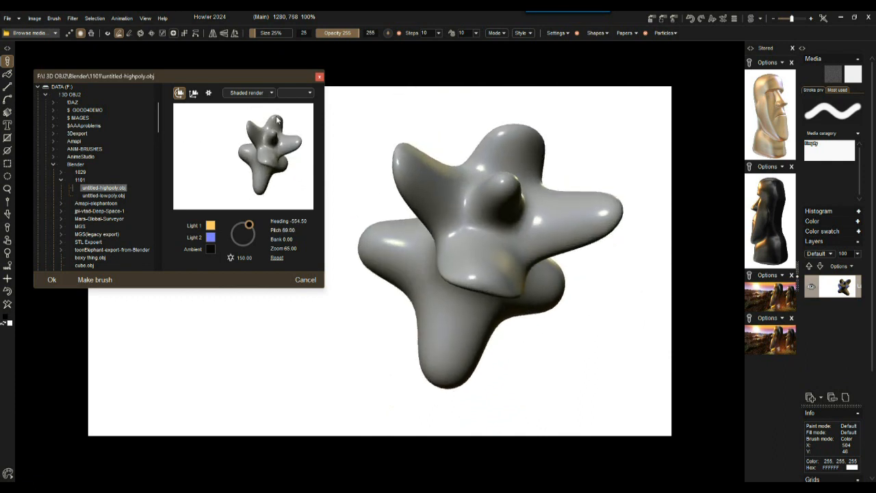
{"action": "left_click", "coordinate": [303, 92]}
{"action": "left_click", "coordinate": [296, 154]}
{"action": "left_click_drag", "start_coordinate": [281, 166], "coordinate": [277, 183]}
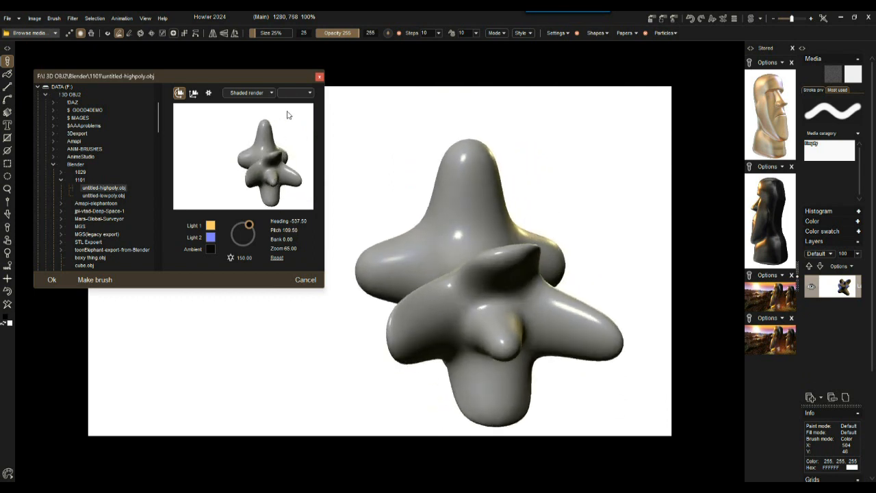
Choose the blue-sky environment sphere map for the shaded render and rotate the model's preview.
{"action": "left_click", "coordinate": [304, 92]}
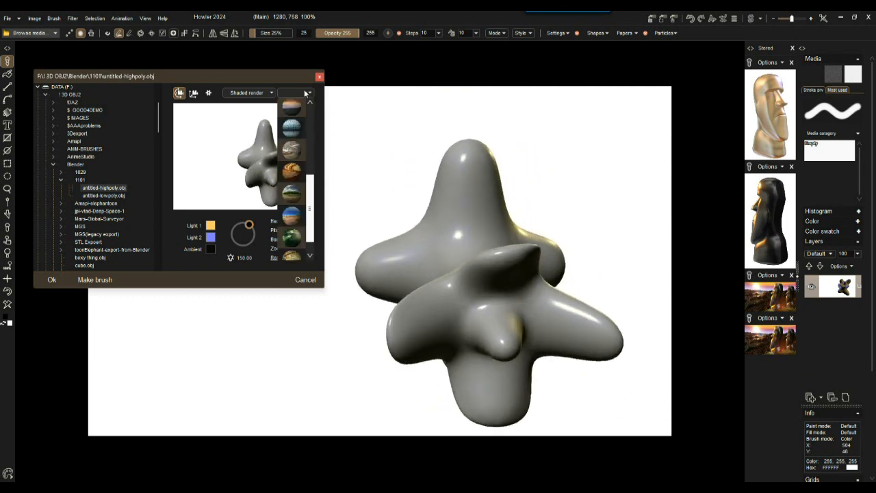
{"action": "left_click", "coordinate": [291, 215]}
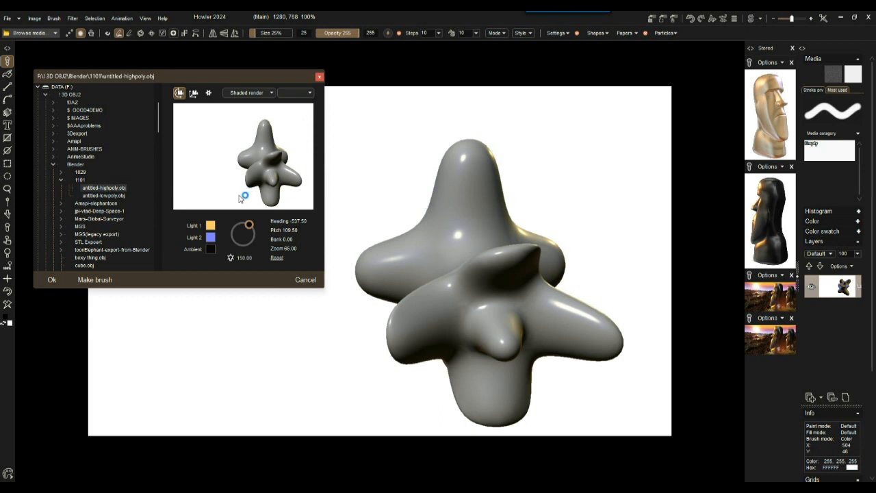
{"action": "left_click_drag", "start_coordinate": [292, 141], "coordinate": [232, 149]}
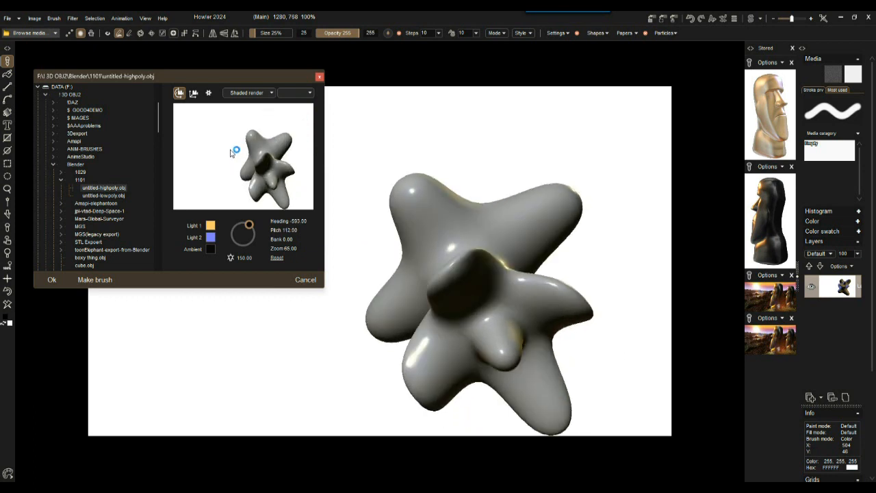
Return to Notepad++ and highlight the Pm property name and its value in untitled-highpoly.mtl.
{"action": "key", "text": "alt+Tab"}
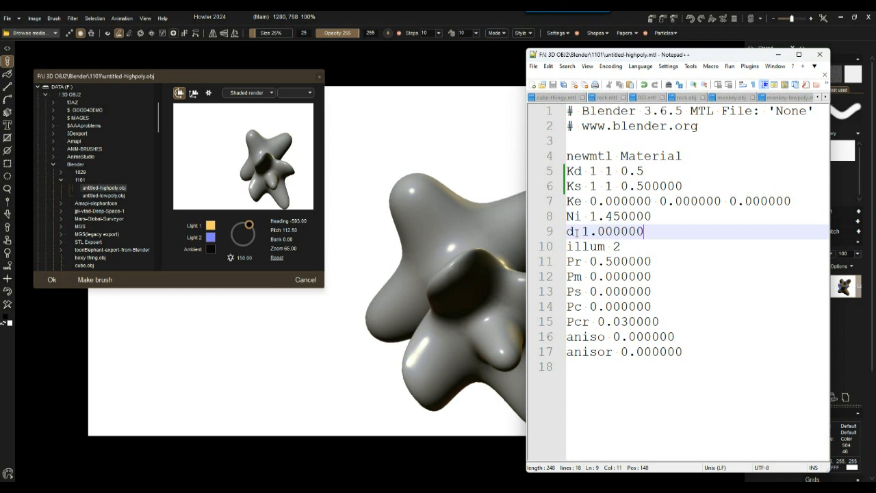
{"action": "double_click", "coordinate": [585, 277]}
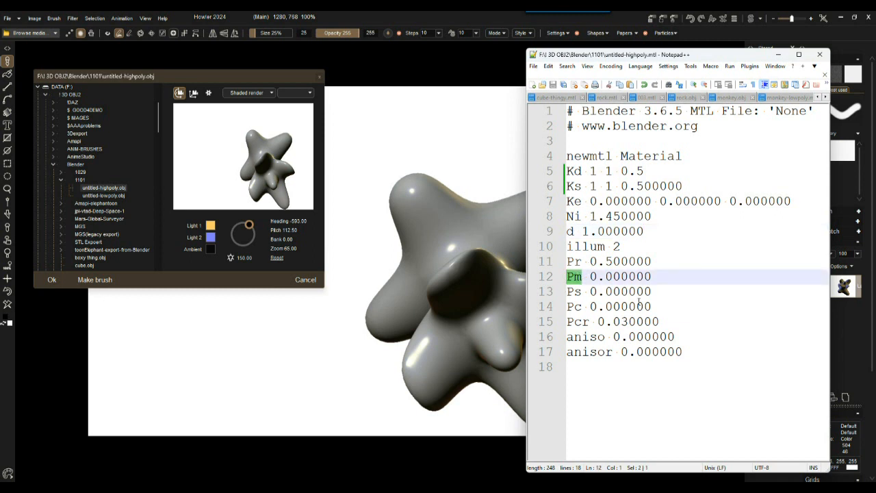
{"action": "left_click_drag", "start_coordinate": [590, 276], "coordinate": [651, 277]}
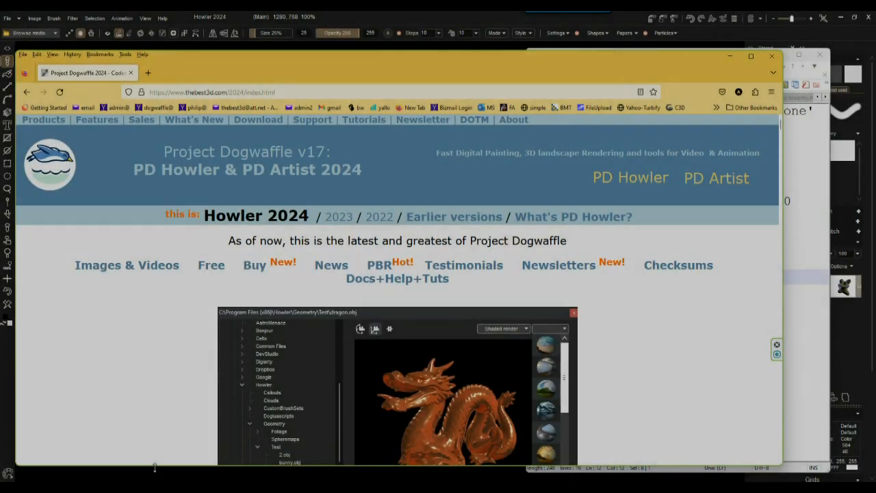
In the browser, open the Howler 2024 page's PBR section and examine its material property list, highlighting the map_Ao and map_Tr entries.
{"action": "mouse_move", "coordinate": [220, 65]}
{"action": "left_mouse_down"}
{"action": "mouse_move", "coordinate": [226, 55]}
{"action": "mouse_move", "coordinate": [210, 39]}
{"action": "mouse_move", "coordinate": [209, 57]}
{"action": "left_mouse_up"}
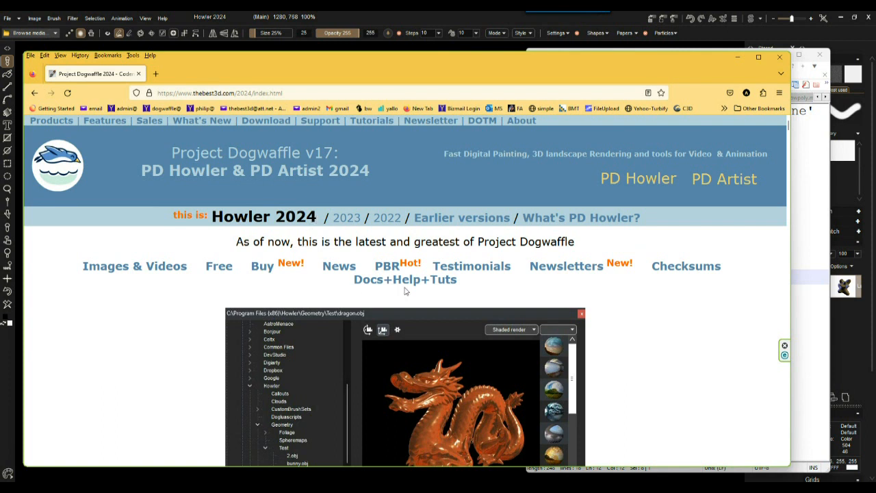
{"action": "left_click", "coordinate": [387, 267]}
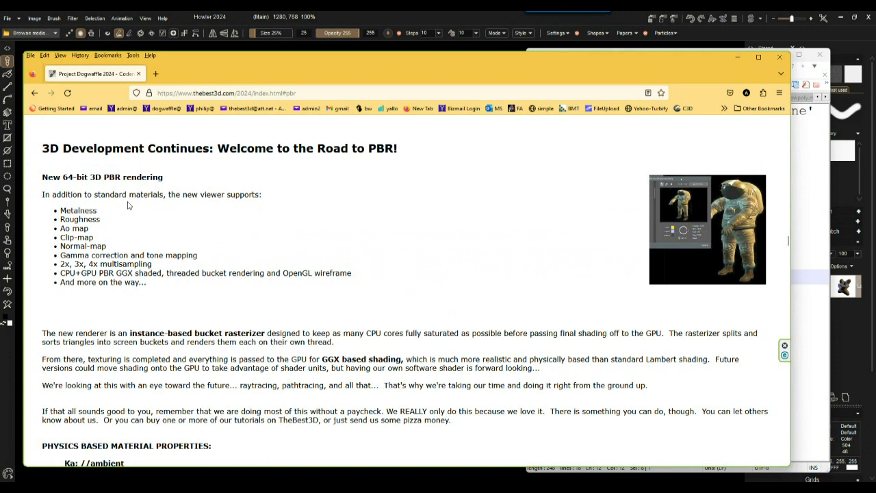
{"action": "scroll", "coordinate": [132, 203], "scroll_direction": "down", "scroll_amount": 5}
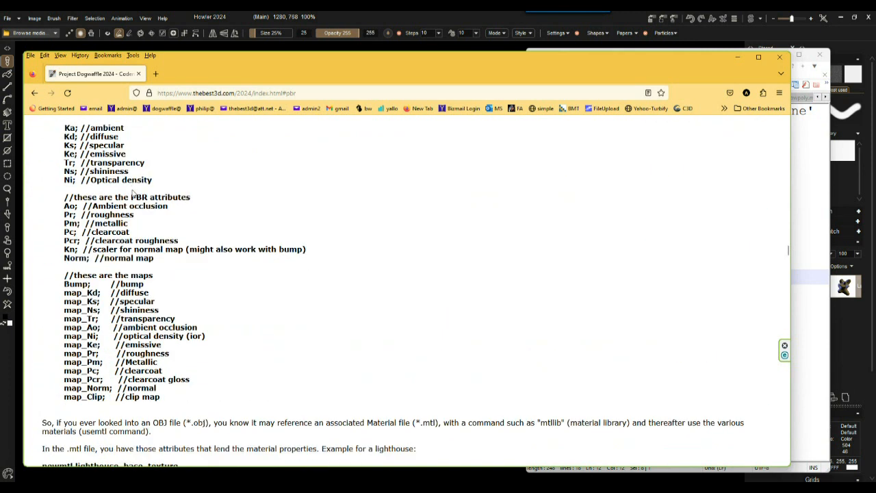
{"action": "scroll", "coordinate": [132, 193], "scroll_direction": "up", "scroll_amount": 10}
{"action": "left_click_drag", "start_coordinate": [788, 234], "coordinate": [789, 255]}
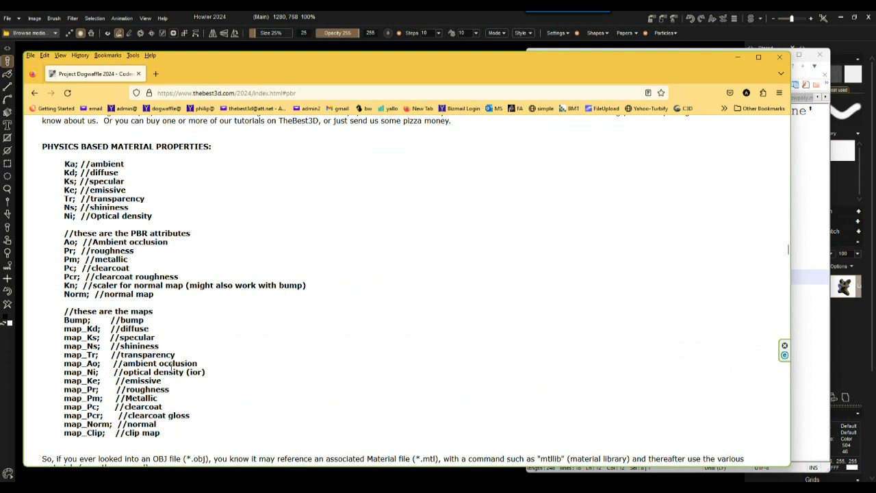
{"action": "left_click_drag", "start_coordinate": [198, 363], "coordinate": [64, 363]}
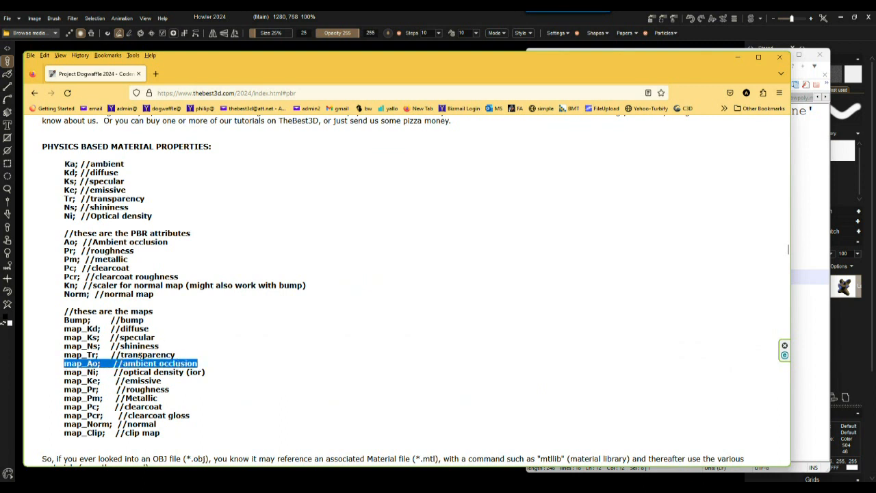
{"action": "left_click_drag", "start_coordinate": [175, 354], "coordinate": [64, 355]}
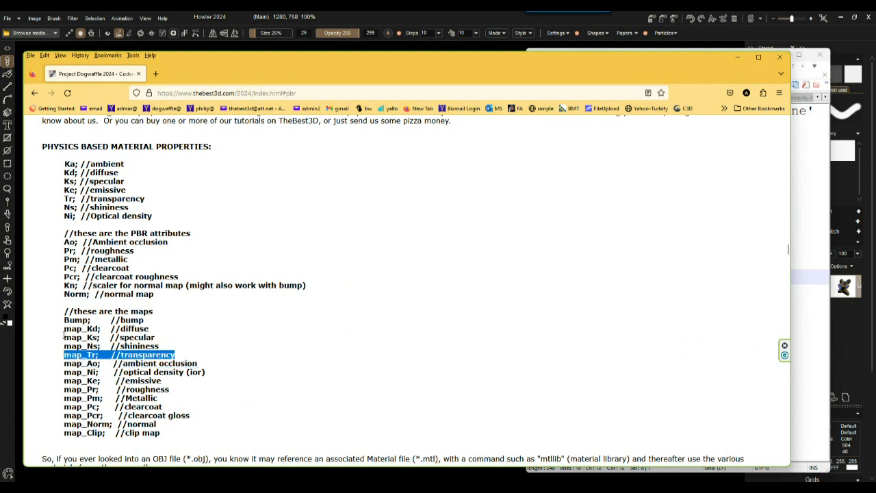
Review the supported map types on the web page, highlighting the map_Kd diffuse, map_Ks specular and map_Pr roughness entries.
{"action": "left_click_drag", "start_coordinate": [63, 328], "coordinate": [175, 335]}
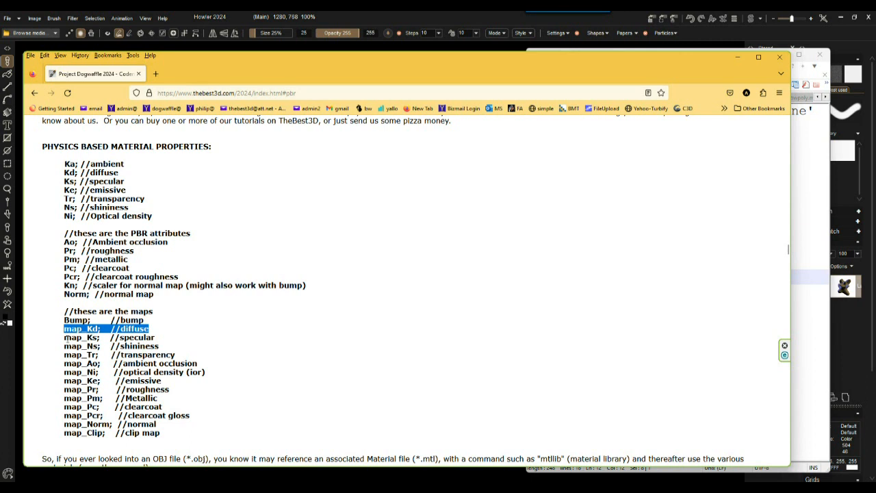
{"action": "left_click_drag", "start_coordinate": [65, 338], "coordinate": [144, 337]}
{"action": "left_click", "coordinate": [134, 330]}
{"action": "double_click", "coordinate": [135, 329]}
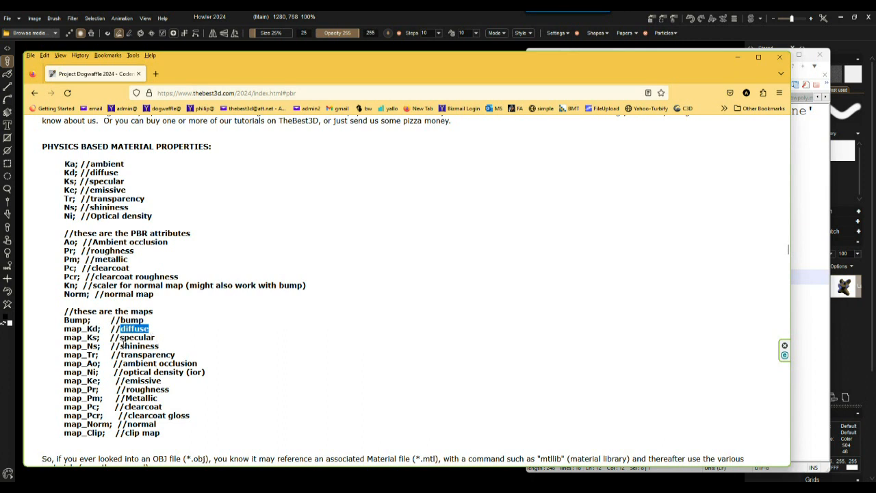
{"action": "left_click_drag", "start_coordinate": [161, 389], "coordinate": [70, 390]}
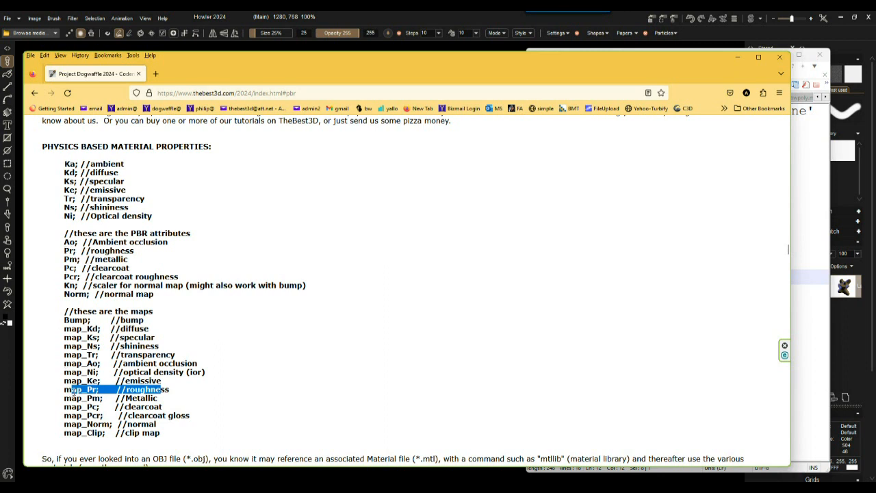
{"action": "left_click", "coordinate": [72, 394]}
{"action": "left_click_drag", "start_coordinate": [87, 389], "coordinate": [101, 390]}
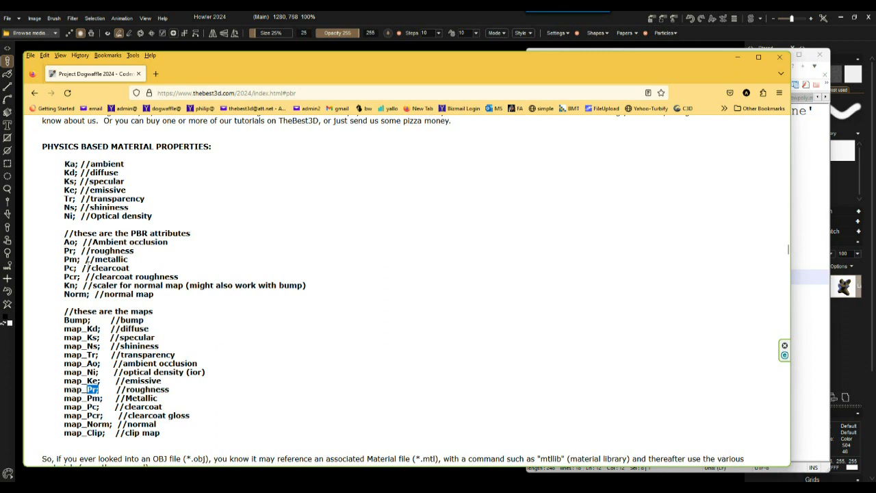
Review the PBR attributes list, highlighting the Pr roughness, Pm metallic and Kn normal map scaler entries.
{"action": "left_click_drag", "start_coordinate": [65, 250], "coordinate": [145, 264]}
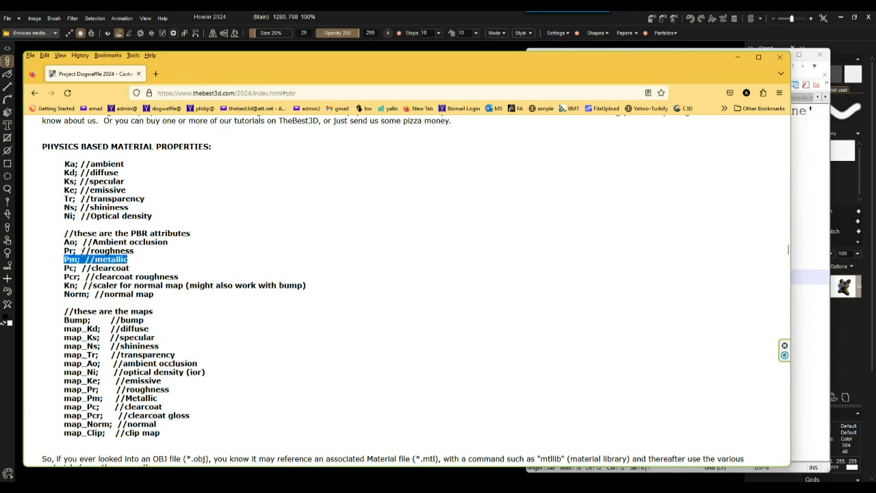
{"action": "left_click_drag", "start_coordinate": [65, 250], "coordinate": [137, 262]}
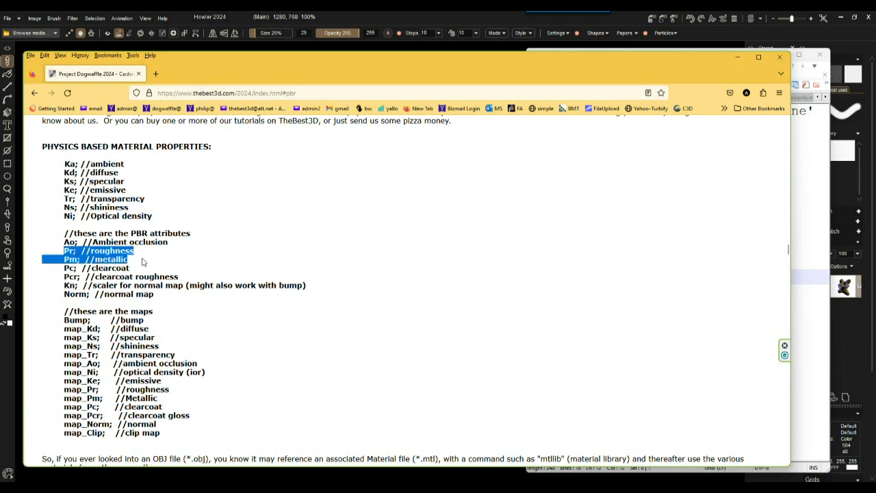
{"action": "left_click", "coordinate": [129, 250]}
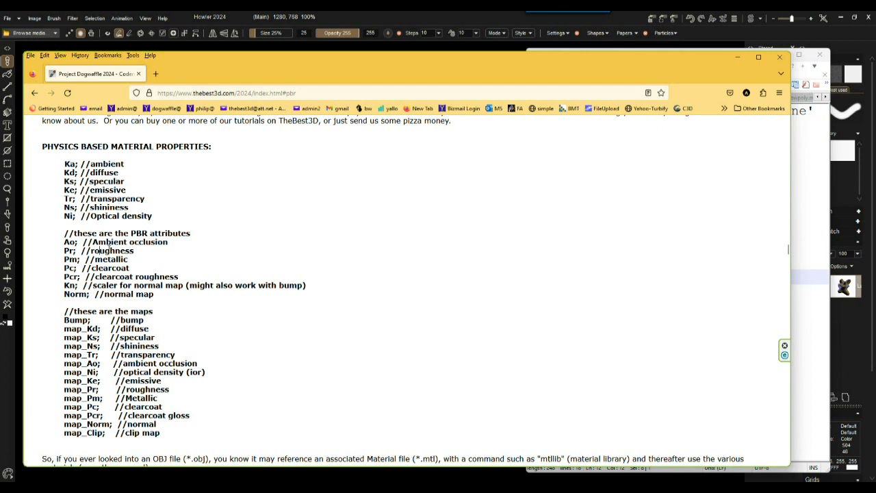
{"action": "left_click_drag", "start_coordinate": [64, 284], "coordinate": [148, 285]}
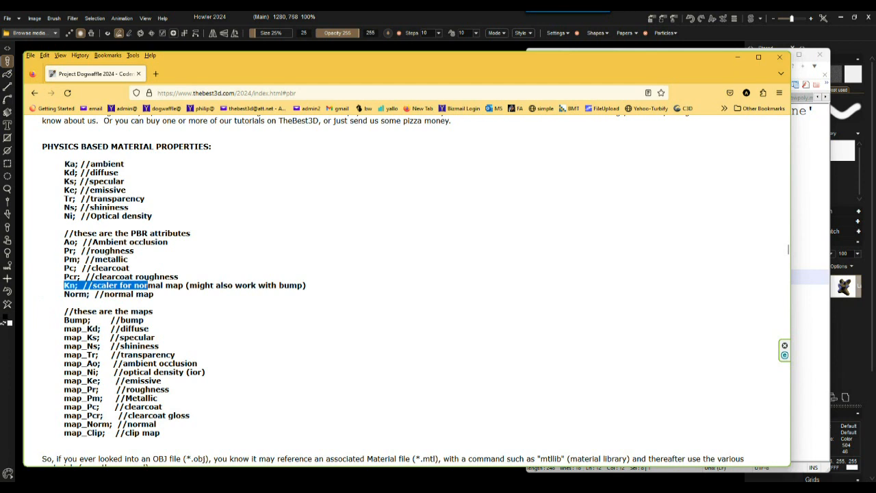
{"action": "left_click_drag", "start_coordinate": [65, 248], "coordinate": [156, 257]}
{"action": "left_click", "coordinate": [65, 260]}
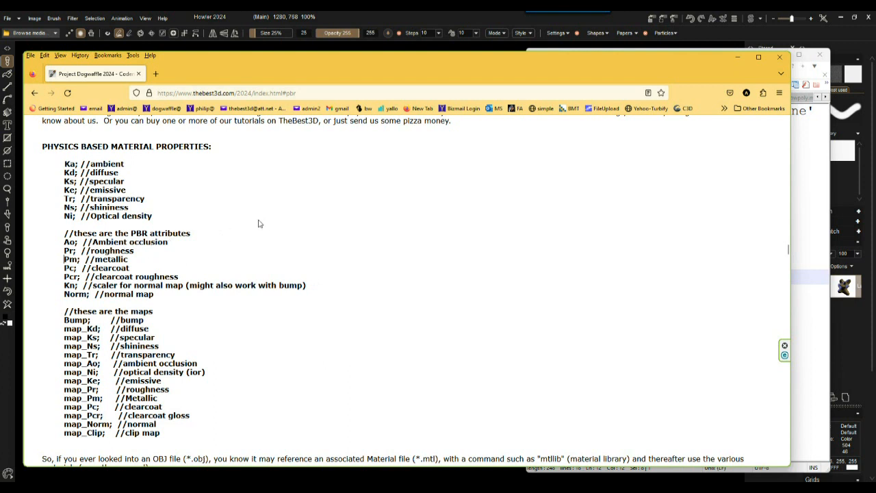
Switch to Notepad++, set the material's Pm value to 1.000000 in untitled-highpoly.mtl, and save the file.
{"action": "key", "text": "alt+Tab"}
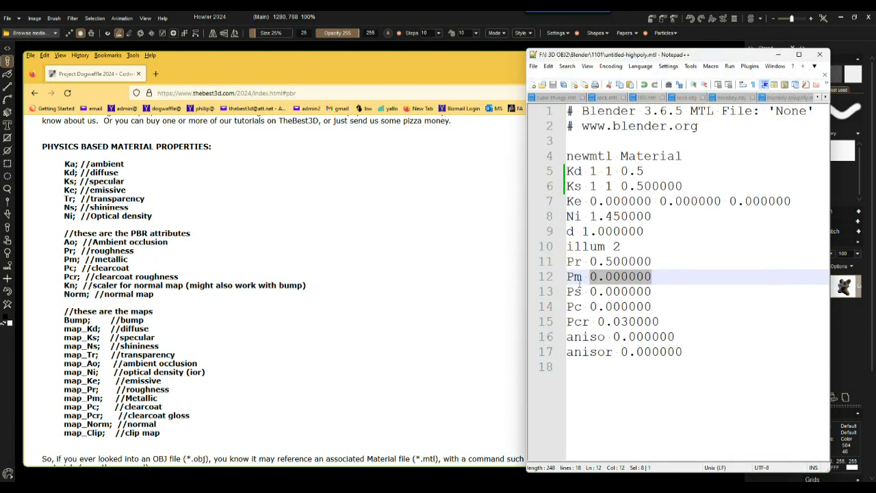
{"action": "left_click", "coordinate": [592, 261]}
{"action": "left_click_drag", "start_coordinate": [605, 261], "coordinate": [611, 261]}
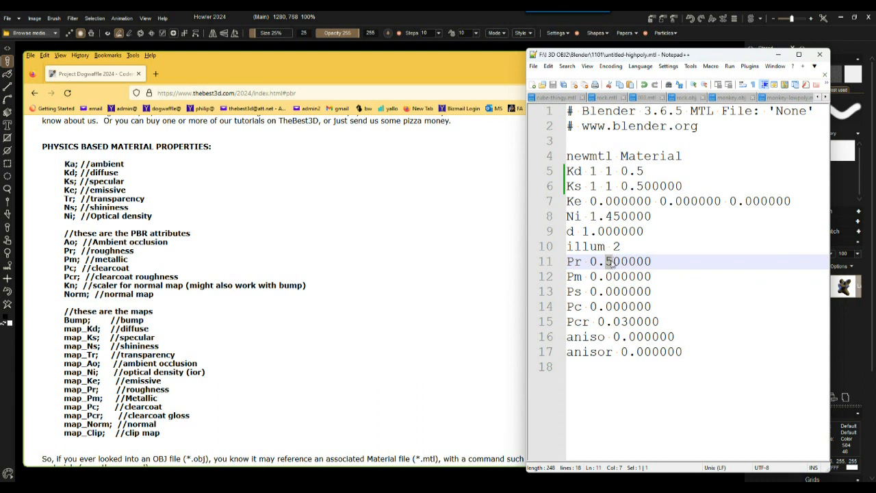
{"action": "left_click_drag", "start_coordinate": [589, 276], "coordinate": [597, 276]}
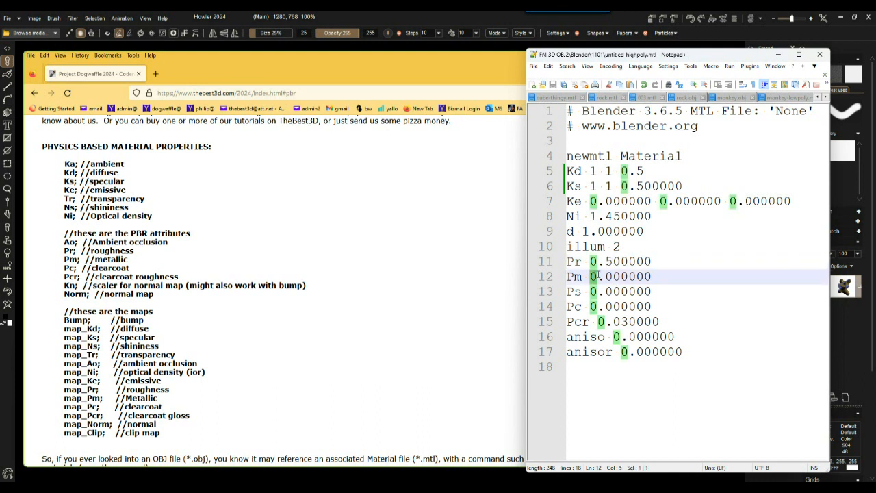
{"action": "type", "text": "1"}
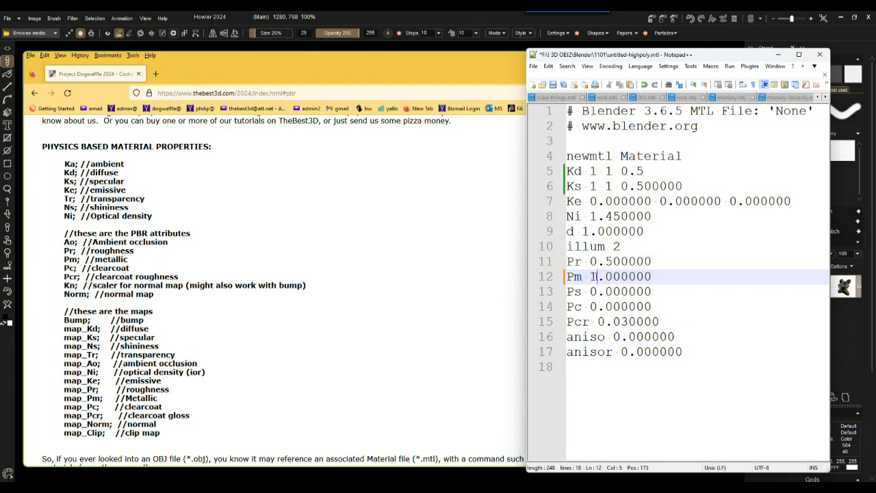
{"action": "key", "text": "ctrl+s"}
Return to Howler, reload untitled-highpoly.obj with its edited metallic value, and reposition and rotate the model's preview.
{"action": "left_click", "coordinate": [358, 15]}
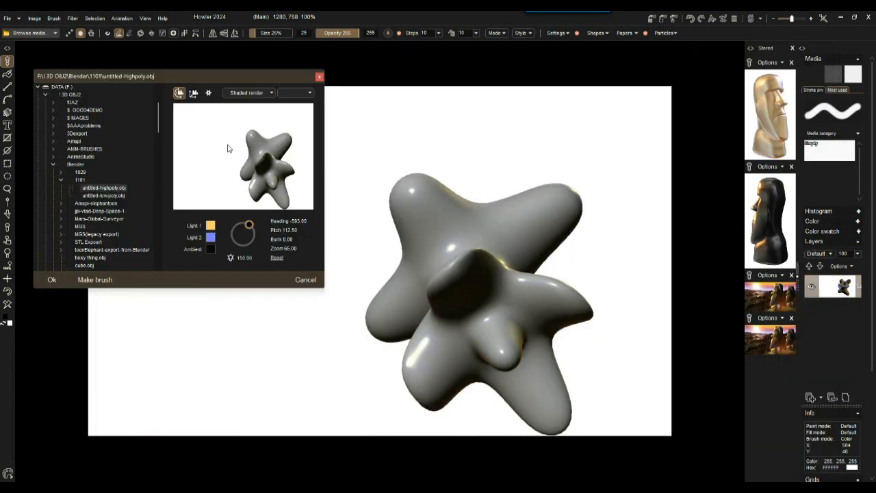
{"action": "left_click", "coordinate": [110, 188]}
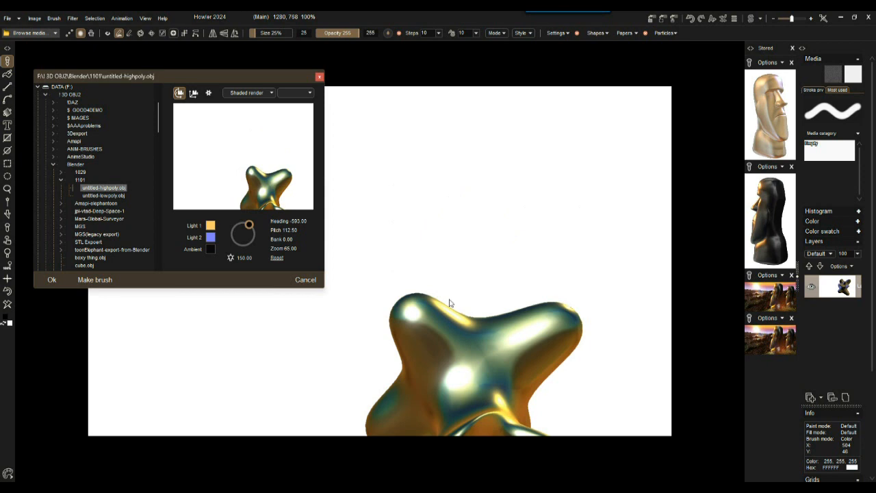
{"action": "mouse_move", "coordinate": [259, 158]}
{"action": "middle_mouse_down"}
{"action": "mouse_move", "coordinate": [260, 166]}
{"action": "mouse_move", "coordinate": [267, 150]}
{"action": "middle_mouse_up"}
{"action": "left_click_drag", "start_coordinate": [267, 150], "coordinate": [283, 206]}
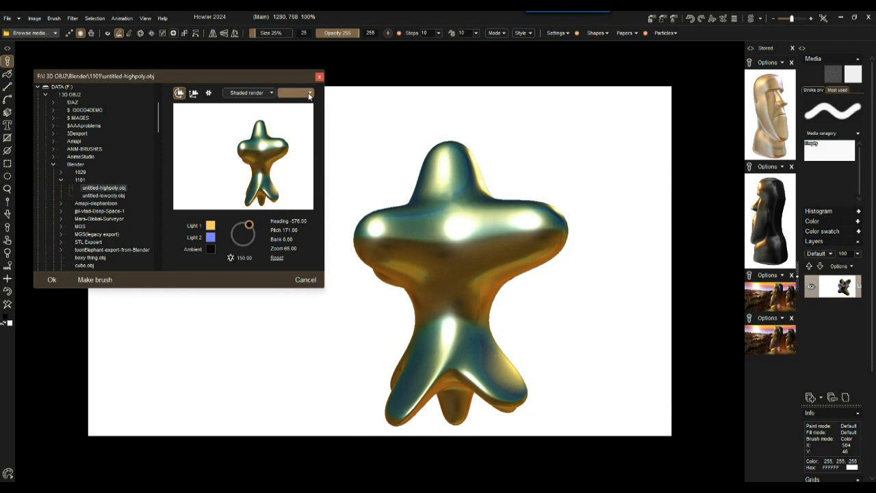
Try two different environment sphere maps on the metallic model, rotating the preview after each choice.
{"action": "left_click", "coordinate": [295, 93]}
{"action": "left_click", "coordinate": [291, 219]}
{"action": "left_click_drag", "start_coordinate": [260, 151], "coordinate": [267, 117]}
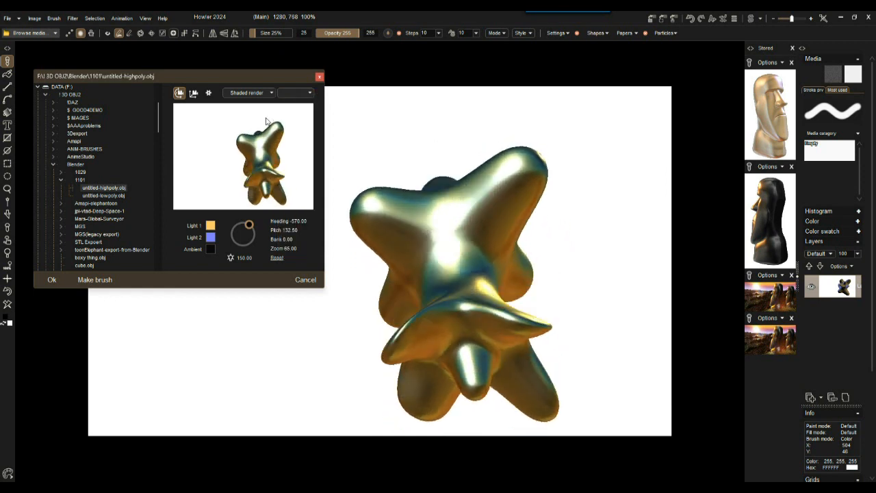
{"action": "left_click", "coordinate": [306, 93]}
{"action": "left_click", "coordinate": [302, 246]}
{"action": "left_click_drag", "start_coordinate": [258, 163], "coordinate": [408, 198]}
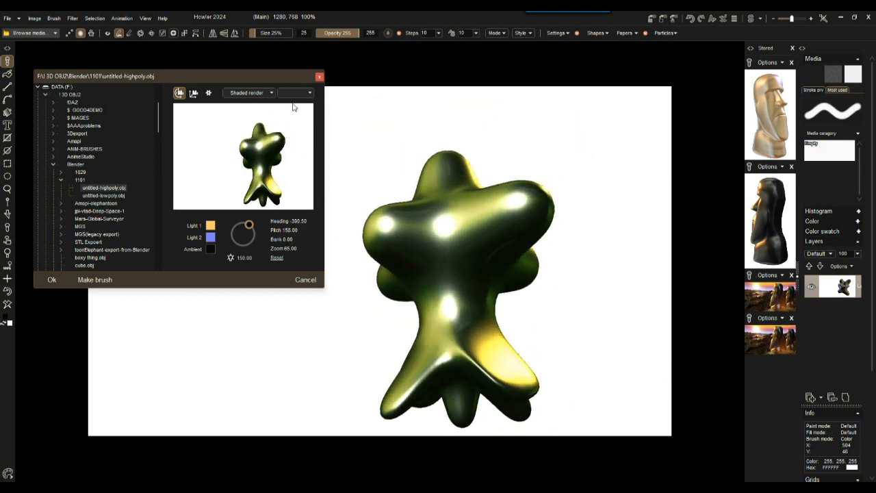
Try the orange-brown environment sphere map on the shaded render and inspect the model from several angles.
{"action": "left_click", "coordinate": [310, 93]}
{"action": "scroll", "coordinate": [313, 236], "scroll_direction": "down", "scroll_amount": 3}
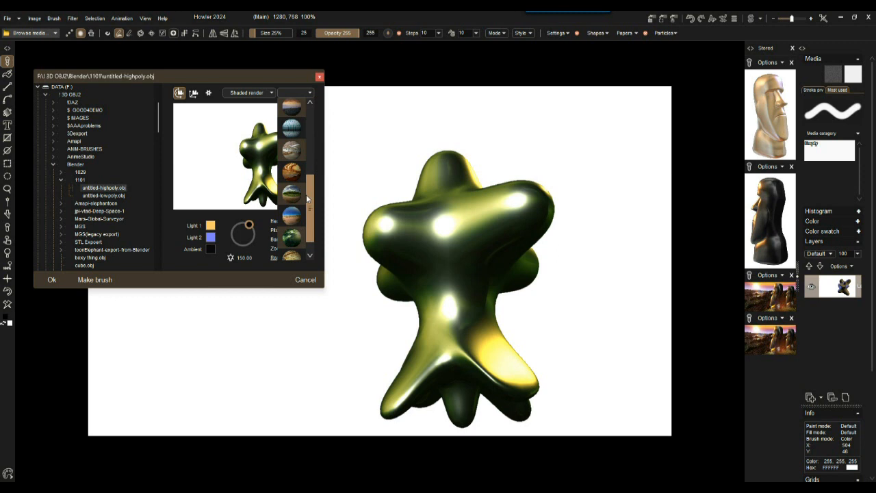
{"action": "left_click", "coordinate": [293, 179]}
{"action": "left_click_drag", "start_coordinate": [259, 175], "coordinate": [265, 61]}
{"action": "left_click_drag", "start_coordinate": [268, 142], "coordinate": [235, 119]}
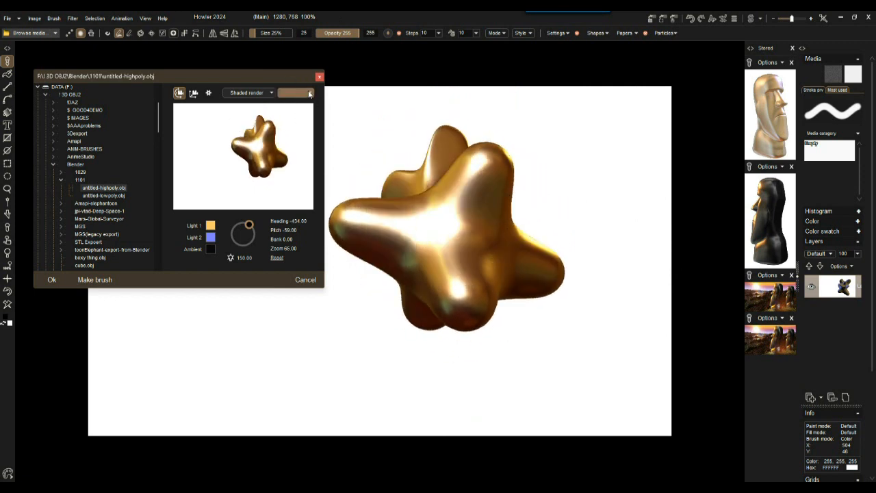
Try the cloudy golden-brown environment sphere map near the end of the collection and rotate the model.
{"action": "left_click", "coordinate": [307, 91]}
{"action": "scroll", "coordinate": [311, 244], "scroll_direction": "down", "scroll_amount": 1}
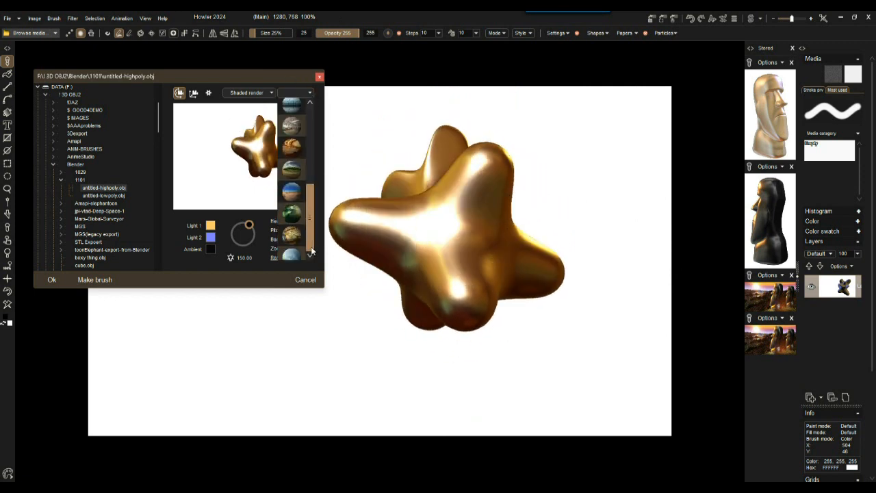
{"action": "left_click", "coordinate": [292, 236]}
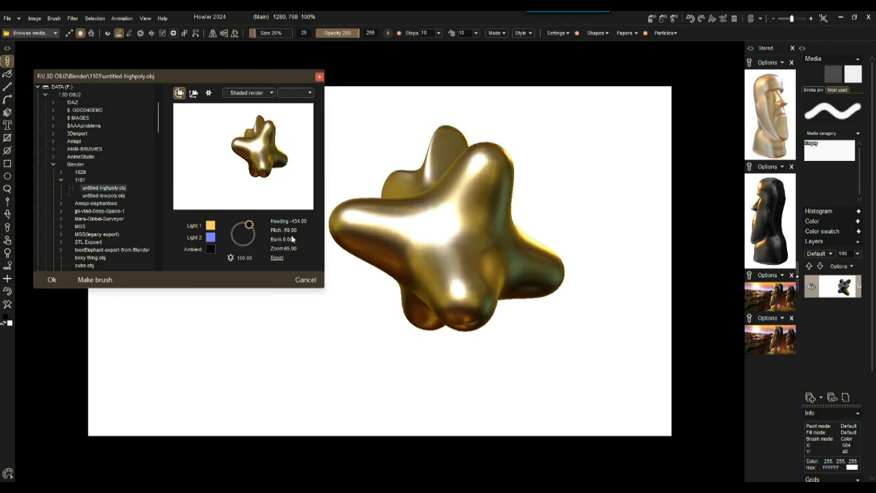
{"action": "left_click_drag", "start_coordinate": [251, 196], "coordinate": [196, 201]}
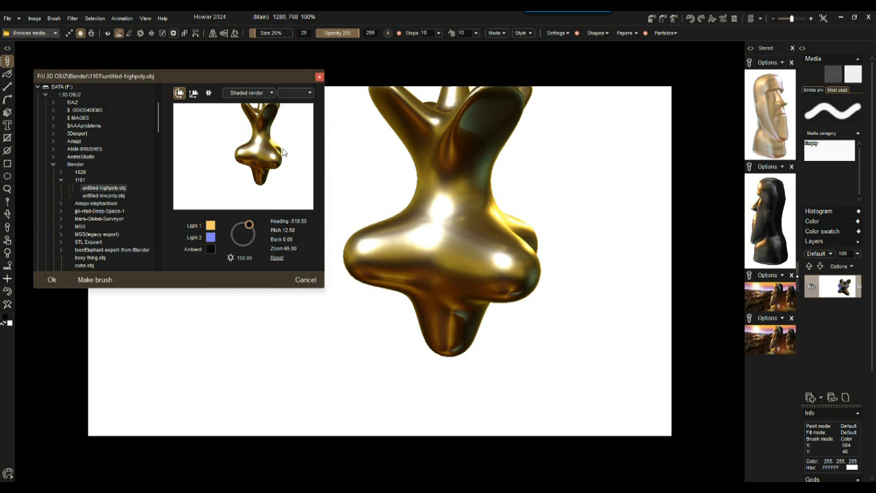
Choose another environment sphere map for the metallic model and inspect its reflections from several angles.
{"action": "left_click", "coordinate": [306, 93]}
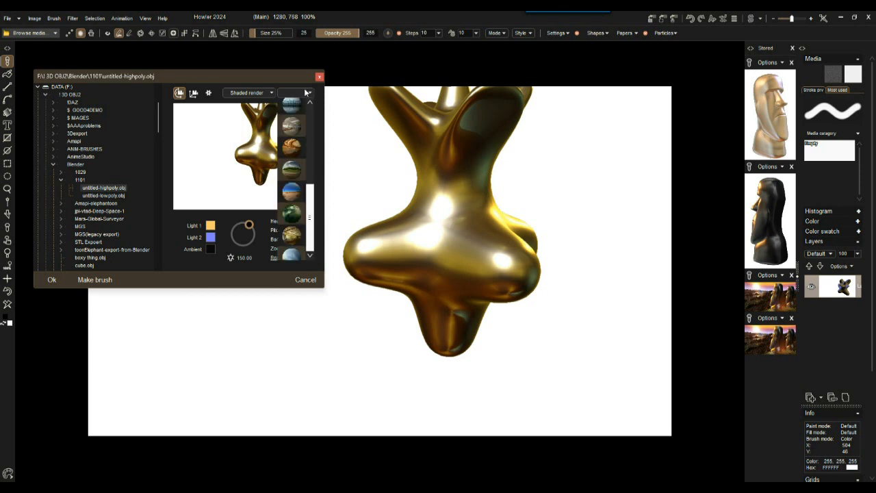
{"action": "left_click", "coordinate": [282, 140]}
{"action": "left_click_drag", "start_coordinate": [274, 160], "coordinate": [577, 237]}
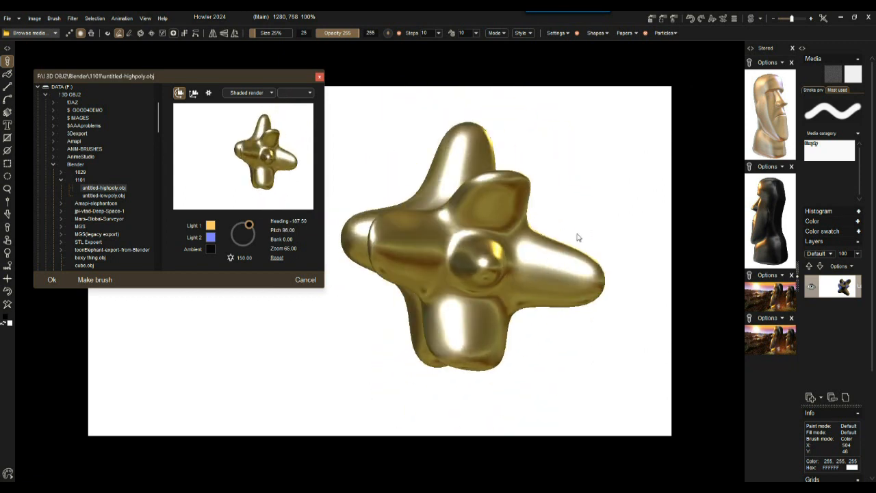
{"action": "left_click_drag", "start_coordinate": [265, 156], "coordinate": [296, 179]}
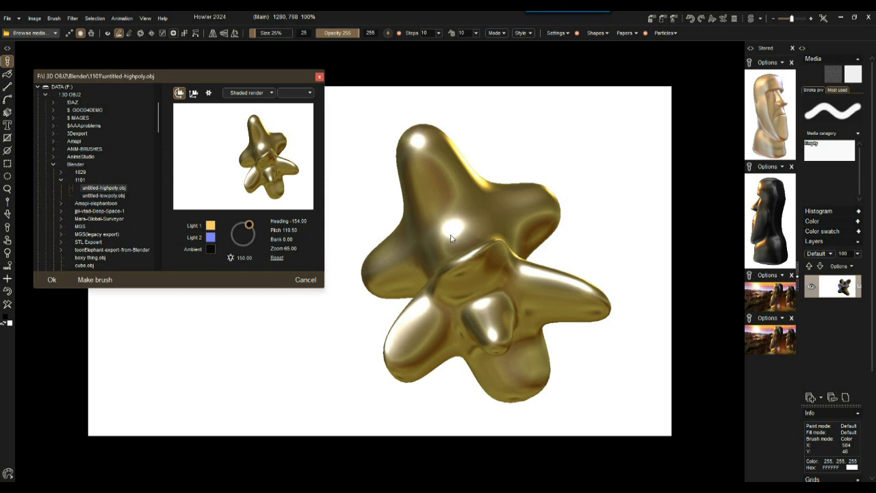
{"action": "left_click_drag", "start_coordinate": [283, 152], "coordinate": [231, 164]}
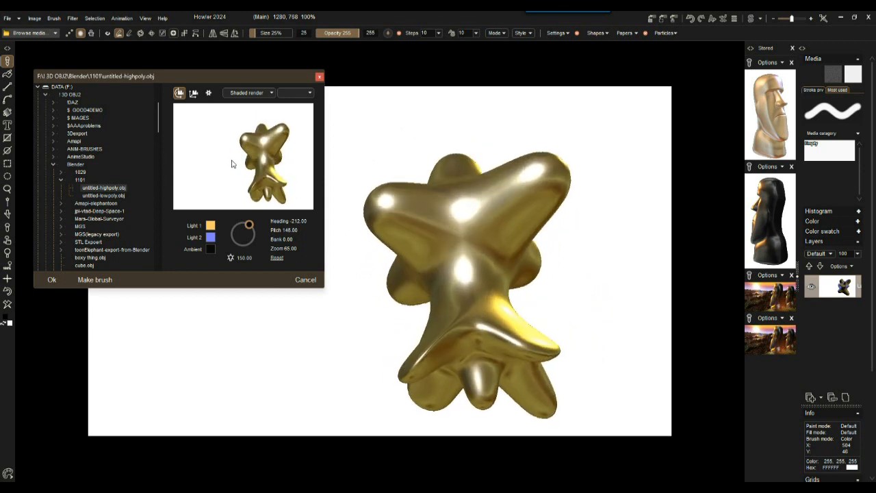
In Notepad++, set the material's Pr roughness value to 0.000000 in untitled-highpoly.mtl and save the file.
{"action": "key", "text": "alt+Tab"}
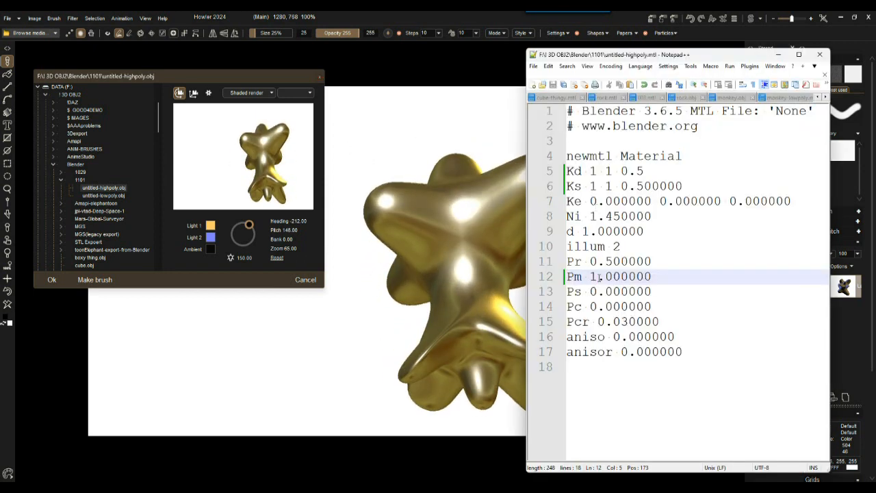
{"action": "left_click", "coordinate": [573, 262]}
{"action": "left_click_drag", "start_coordinate": [606, 262], "coordinate": [613, 261]}
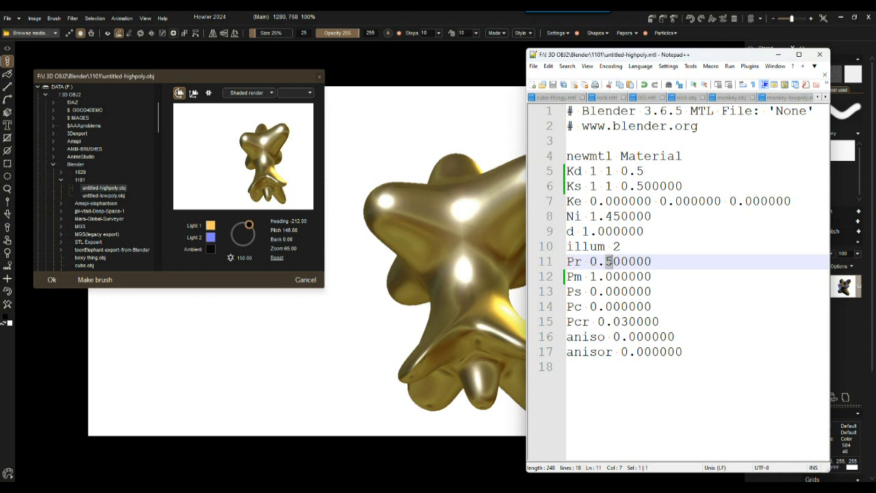
{"action": "type", "text": "0"}
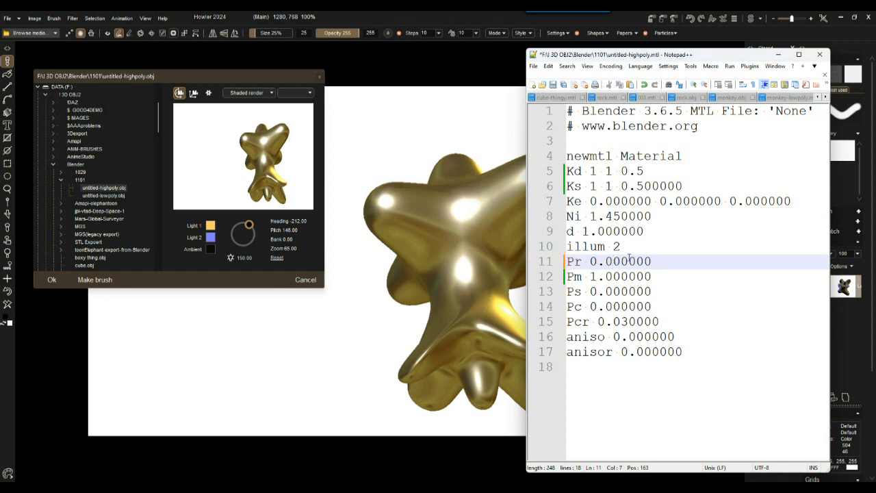
{"action": "key", "text": "ctrl+s"}
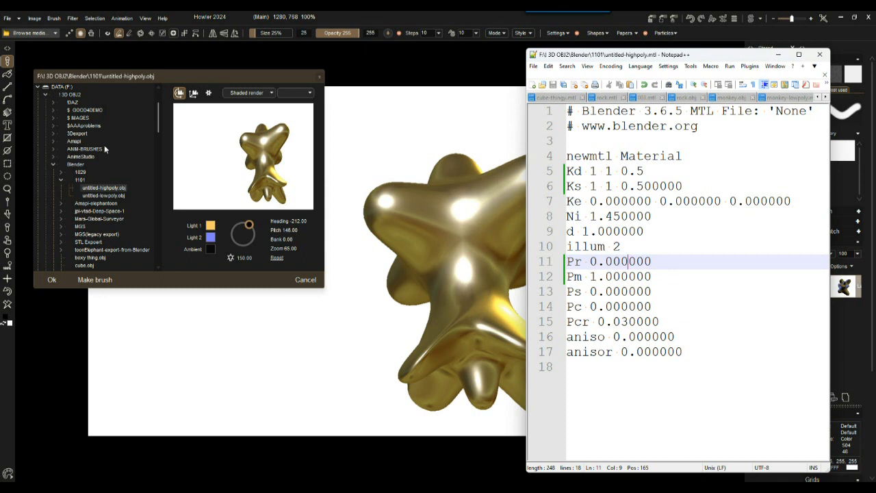
Reload untitled-highpoly.obj in Howler with its edited roughness value, and rotate the preview to inspect the reflections.
{"action": "left_click", "coordinate": [103, 187]}
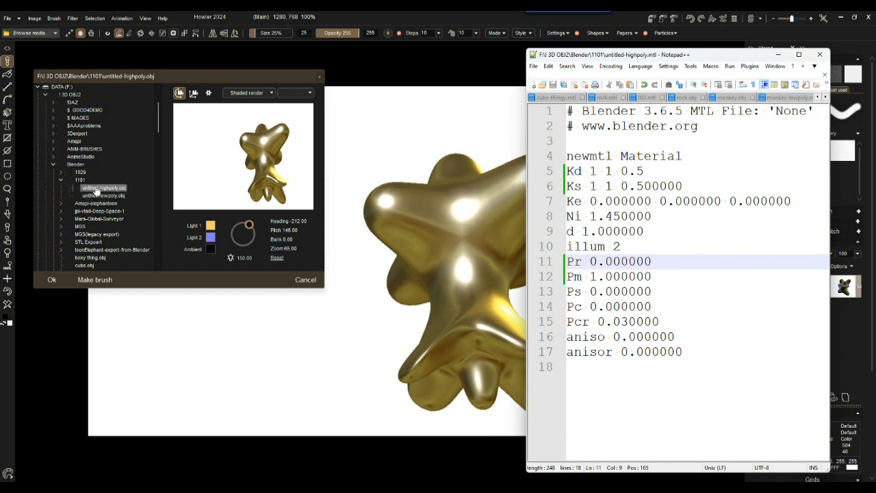
{"action": "middle_click_drag", "start_coordinate": [284, 200], "coordinate": [279, 149]}
{"action": "left_click_drag", "start_coordinate": [282, 161], "coordinate": [295, 241]}
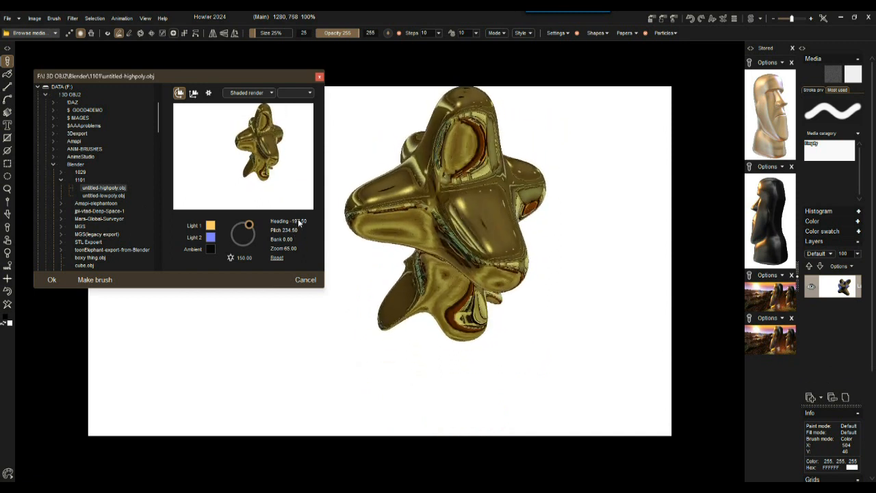
{"action": "left_click_drag", "start_coordinate": [353, 142], "coordinate": [405, 137]}
Try the cloudy grey-brown environment sphere map on the high-poly model and tilt the preview.
{"action": "key", "text": "alt+Tab"}
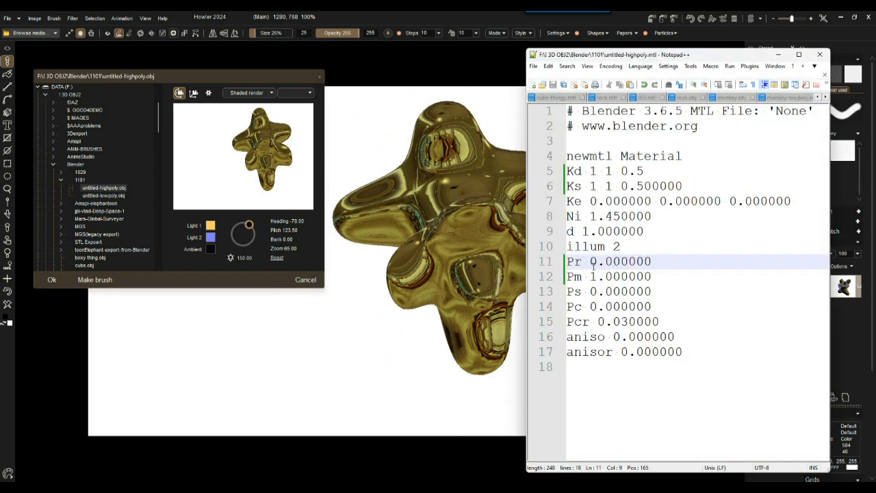
{"action": "key", "text": "alt+Tab"}
{"action": "left_click", "coordinate": [300, 94]}
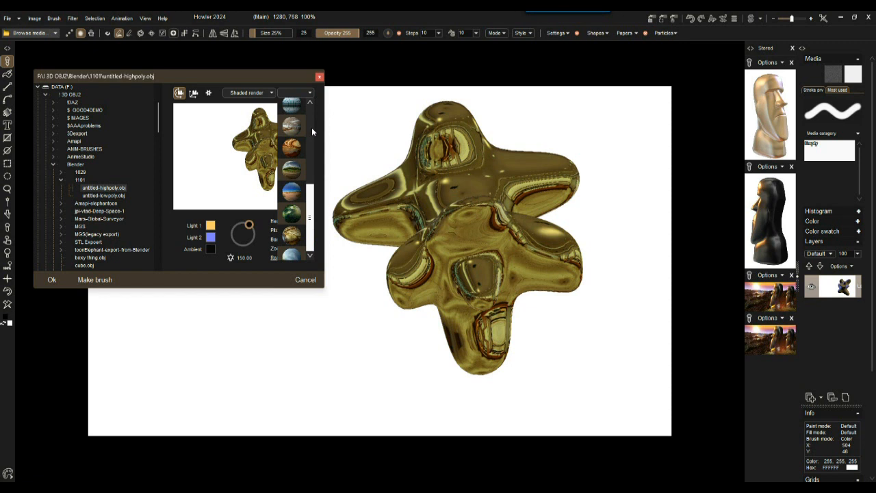
{"action": "left_click", "coordinate": [296, 125]}
{"action": "left_click_drag", "start_coordinate": [273, 161], "coordinate": [275, 121]}
Try the orange swirled environment sphere map, enlarge the model and inspect its reflections from several angles.
{"action": "left_click", "coordinate": [300, 93]}
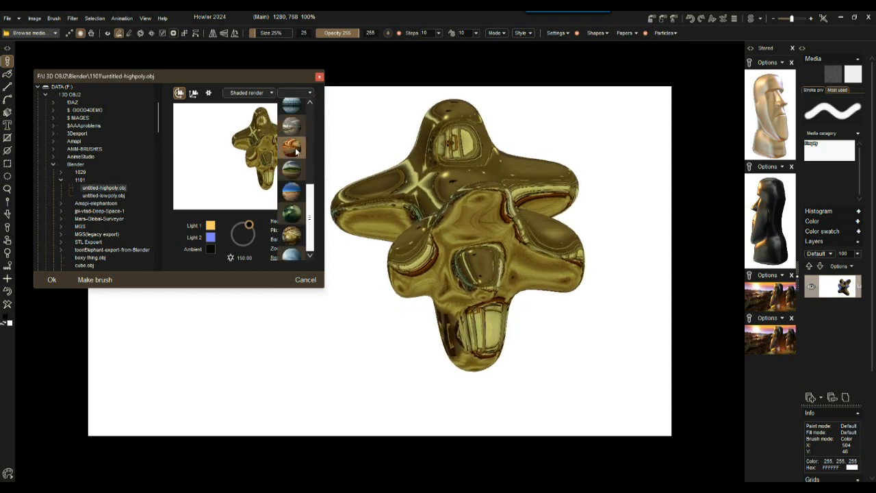
{"action": "left_click", "coordinate": [288, 162]}
{"action": "left_click_drag", "start_coordinate": [282, 160], "coordinate": [375, 148]}
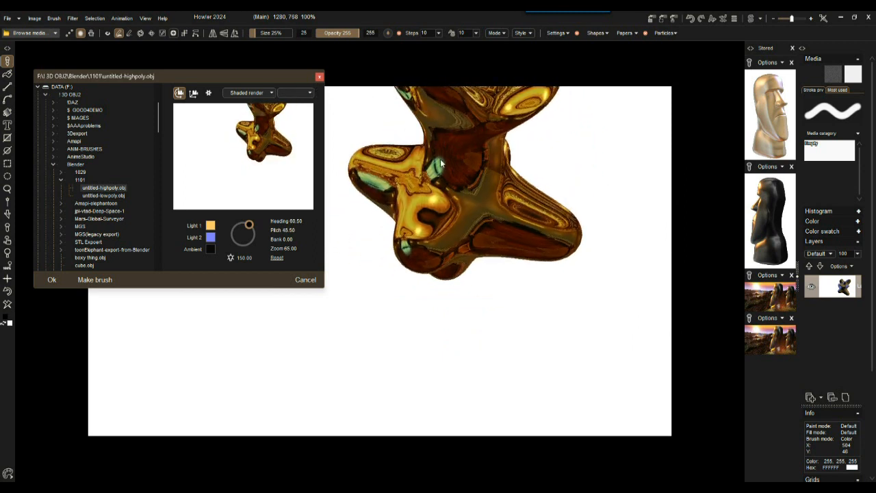
{"action": "left_click_drag", "start_coordinate": [286, 249], "coordinate": [632, 244]}
{"action": "left_click_drag", "start_coordinate": [287, 154], "coordinate": [238, 233]}
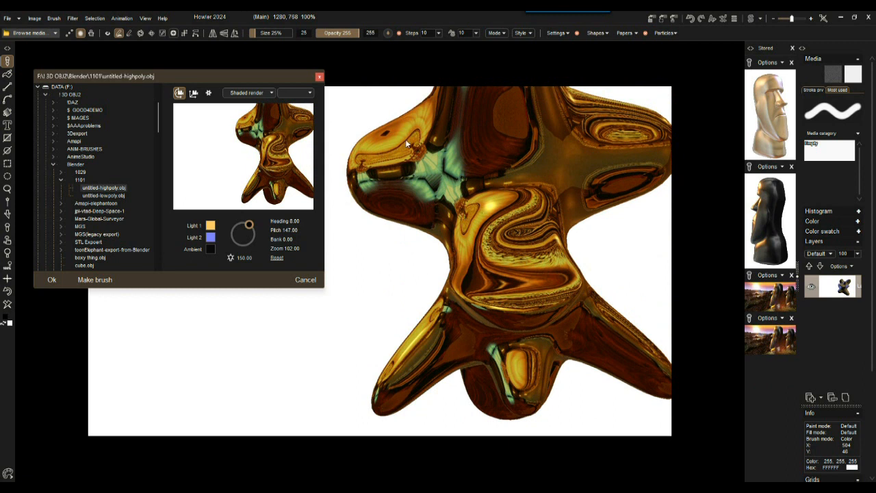
{"action": "left_click_drag", "start_coordinate": [301, 137], "coordinate": [361, 186]}
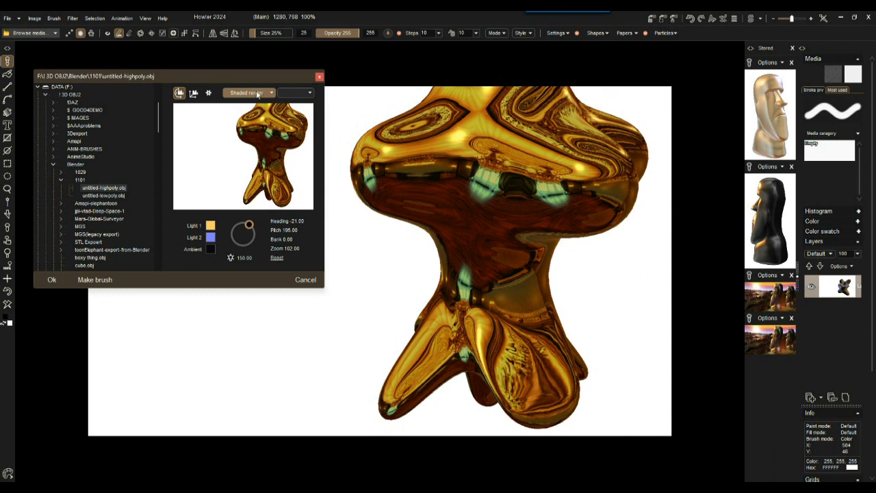
Try the environment sphere map with blue sky over brown ground and rotate the model to examine the reflections.
{"action": "left_click", "coordinate": [309, 93]}
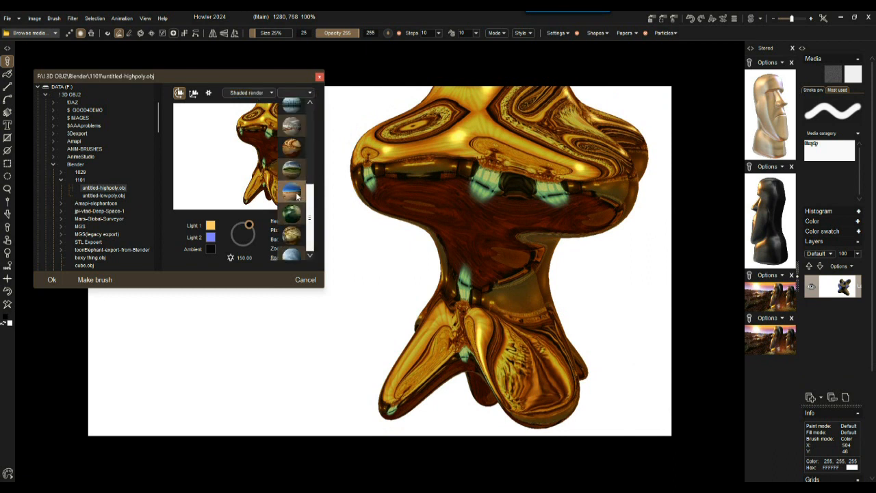
{"action": "left_click", "coordinate": [295, 196]}
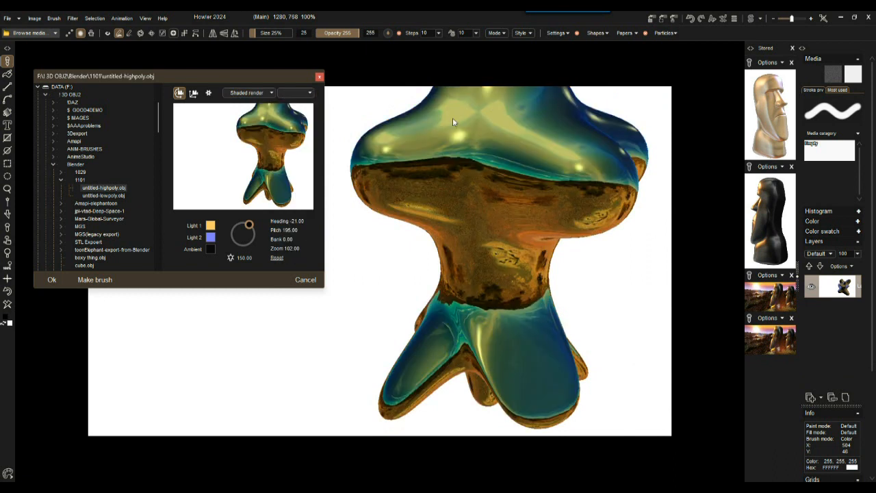
{"action": "left_click_drag", "start_coordinate": [262, 163], "coordinate": [276, 145]}
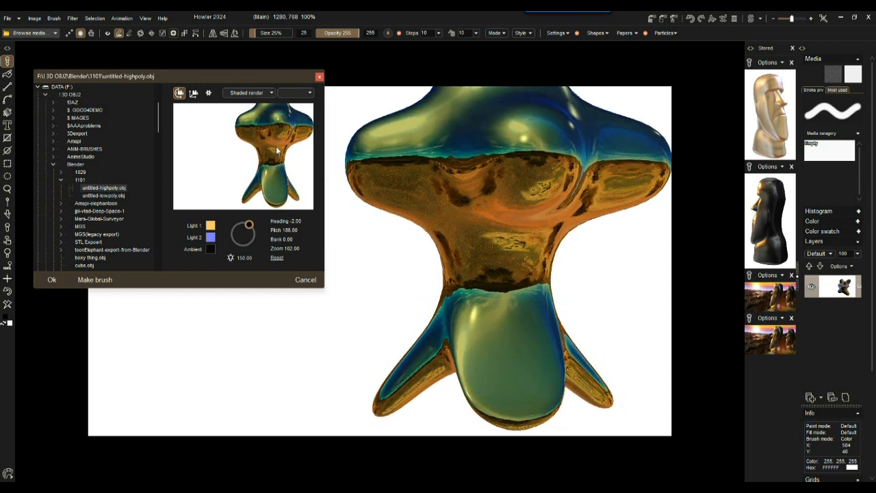
{"action": "left_click_drag", "start_coordinate": [300, 152], "coordinate": [306, 96]}
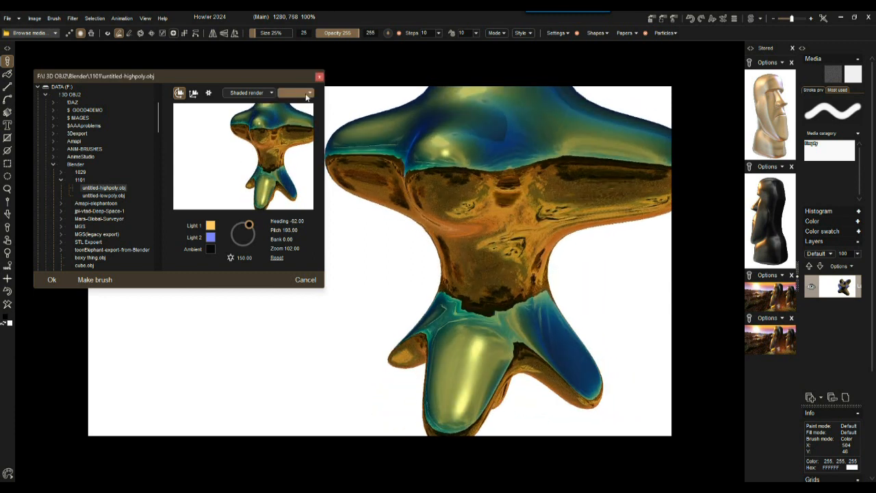
Try the green landscape environment sphere map and tilt the model to inspect its reflections.
{"action": "left_click", "coordinate": [306, 96]}
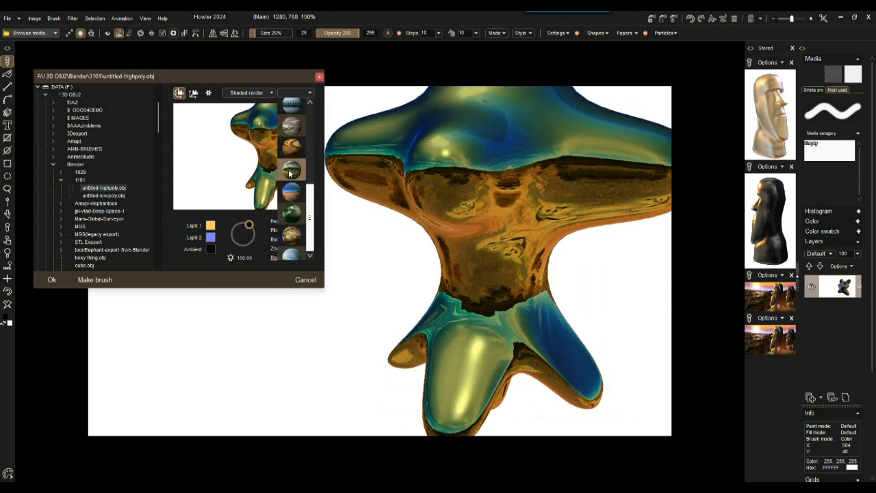
{"action": "left_click", "coordinate": [293, 170]}
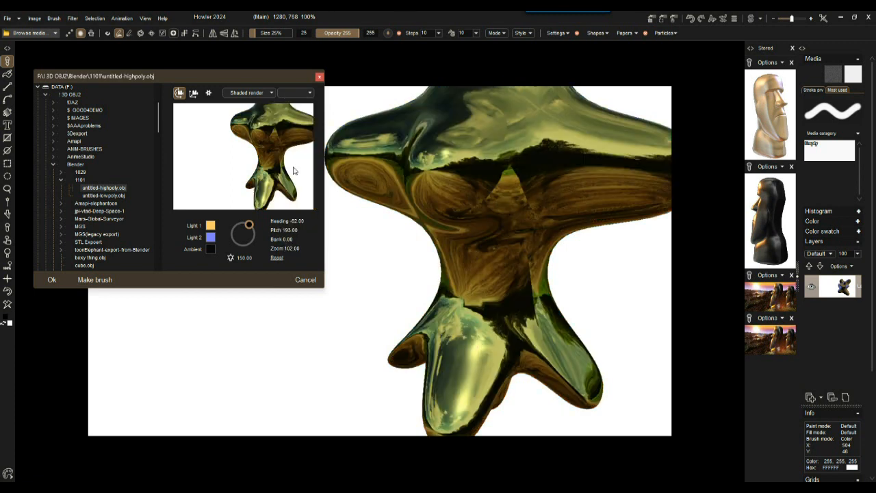
{"action": "left_click_drag", "start_coordinate": [256, 154], "coordinate": [271, 102]}
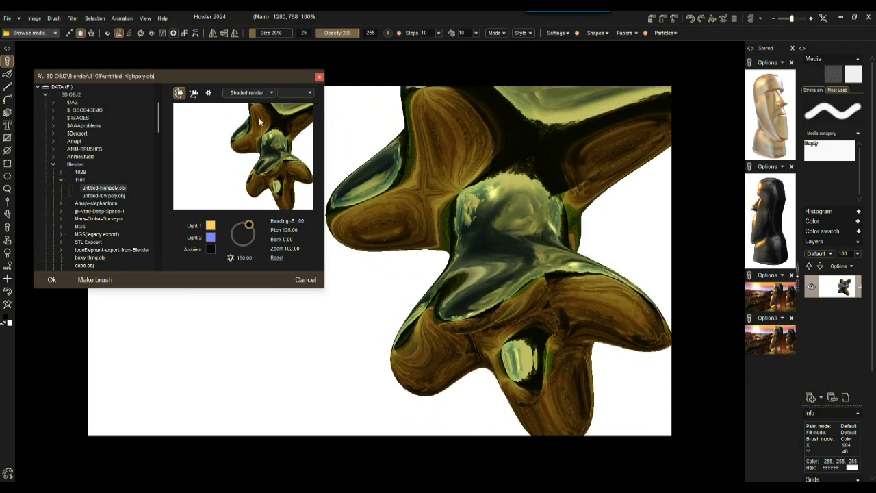
In Notepad++, set the Pr roughness to 0.0500000 and save, then reload untitled-highpoly.obj in Howler and rotate it.
{"action": "key", "text": "alt+Tab"}
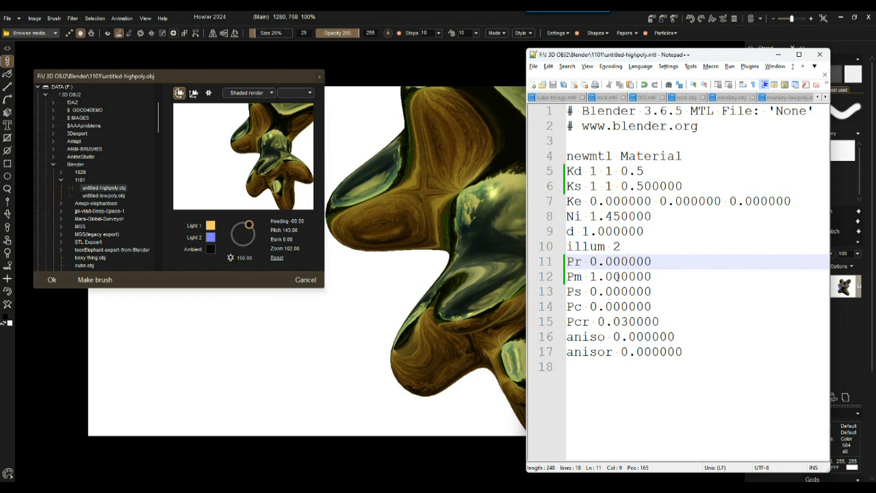
{"action": "left_click_drag", "start_coordinate": [603, 262], "coordinate": [612, 262]}
{"action": "type", "text": "0"}
{"action": "left_click", "coordinate": [643, 261]}
{"action": "key", "text": "ctrl+s"}
{"action": "left_click", "coordinate": [113, 188]}
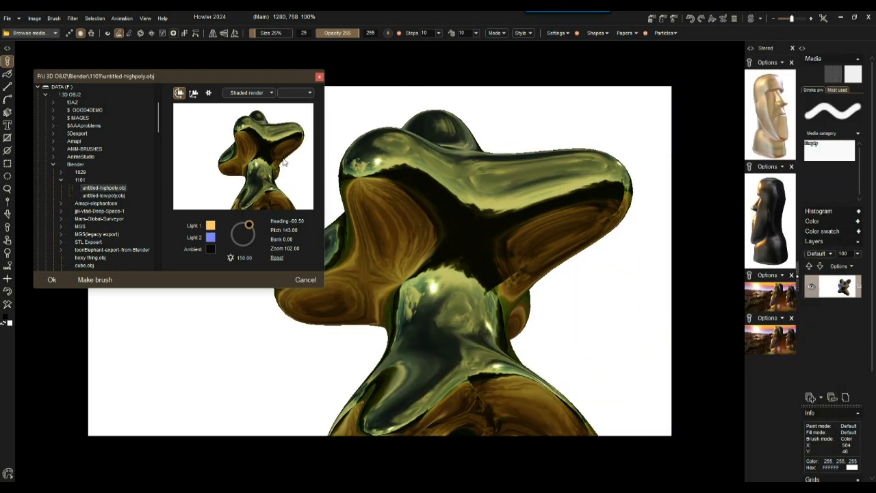
{"action": "left_click_drag", "start_coordinate": [285, 164], "coordinate": [306, 207]}
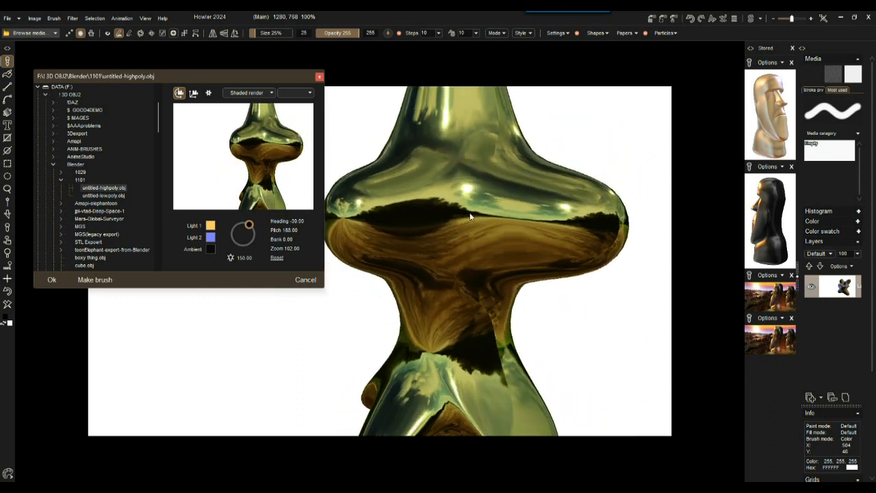
Set Pr to 0.100000 in untitled-highpoly.mtl and save it, then reload untitled-highpoly.obj in Howler and rotate the model.
{"action": "key", "text": "alt+Tab"}
{"action": "left_click_drag", "start_coordinate": [605, 261], "coordinate": [621, 261]}
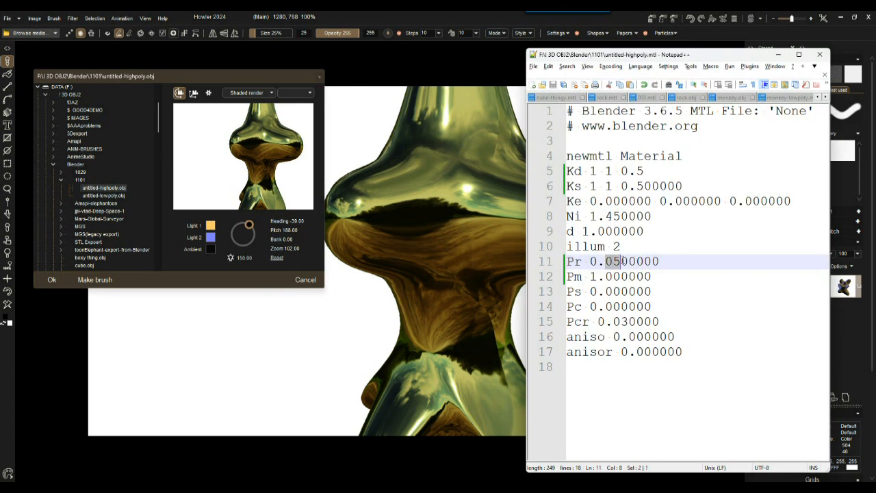
{"action": "type", "text": "1"}
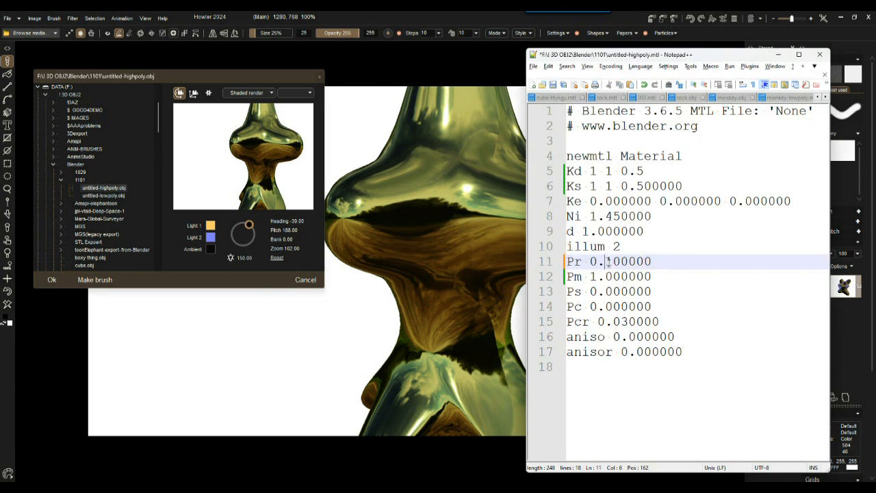
{"action": "key", "text": "ctrl+s"}
{"action": "left_click", "coordinate": [103, 187]}
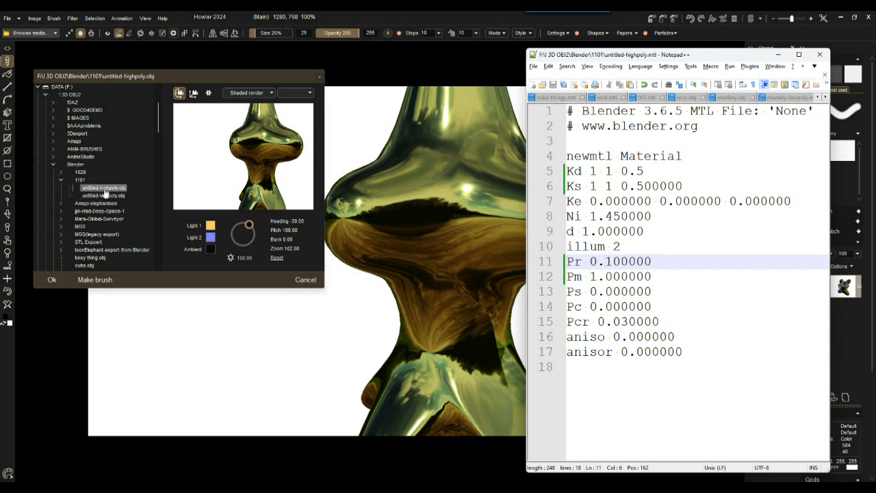
{"action": "left_click_drag", "start_coordinate": [238, 173], "coordinate": [176, 149]}
Choose the pale-blue environment sphere map at the end of the collection and rotate the model to check its reflections.
{"action": "left_click", "coordinate": [309, 93]}
{"action": "scroll", "coordinate": [307, 219], "scroll_direction": "down", "scroll_amount": 3}
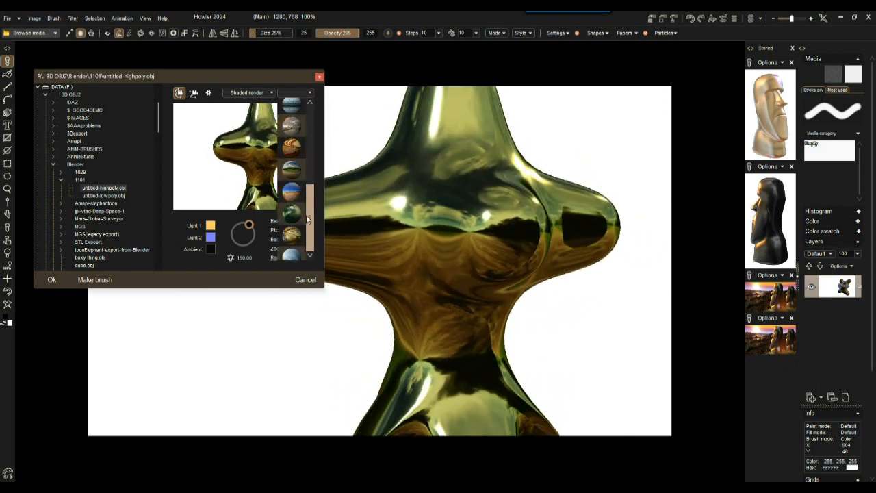
{"action": "left_click", "coordinate": [293, 256]}
{"action": "left_click_drag", "start_coordinate": [265, 163], "coordinate": [298, 159]}
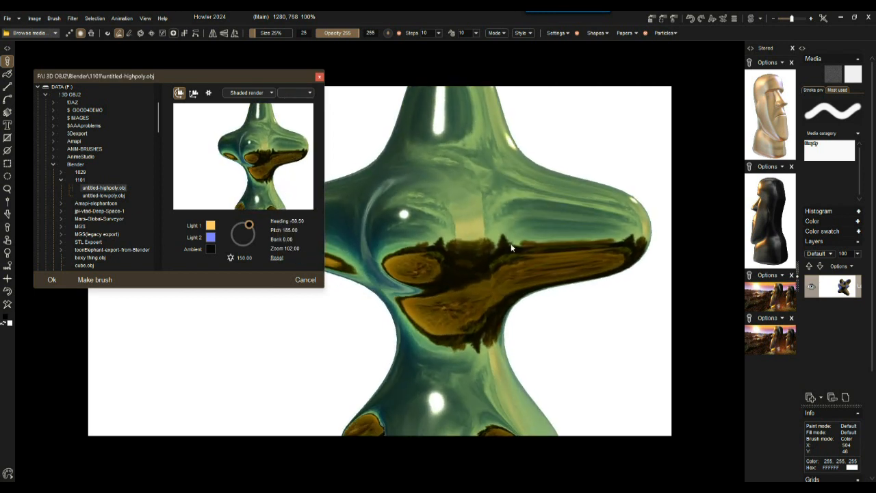
{"action": "left_click_drag", "start_coordinate": [280, 171], "coordinate": [274, 161]}
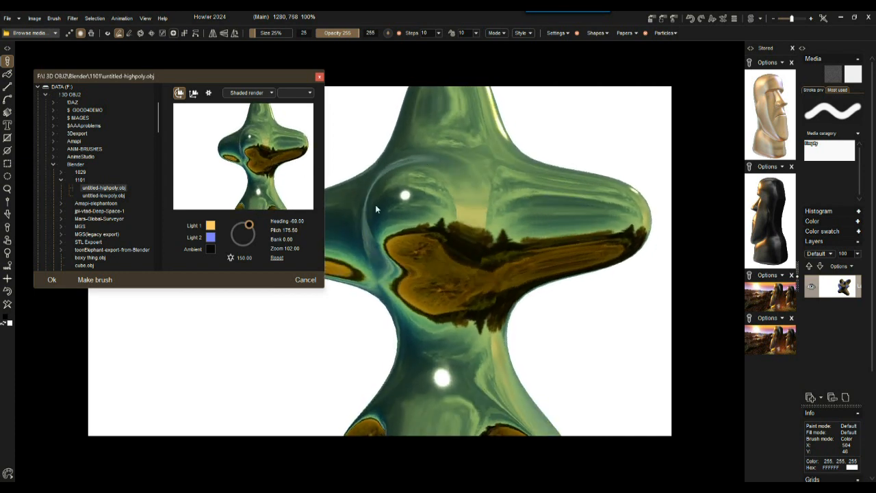
Set the Light 2 colour to black and change the light direction to compare the specular highlights.
{"action": "left_click_drag", "start_coordinate": [249, 225], "coordinate": [304, 212]}
{"action": "left_click", "coordinate": [211, 237]}
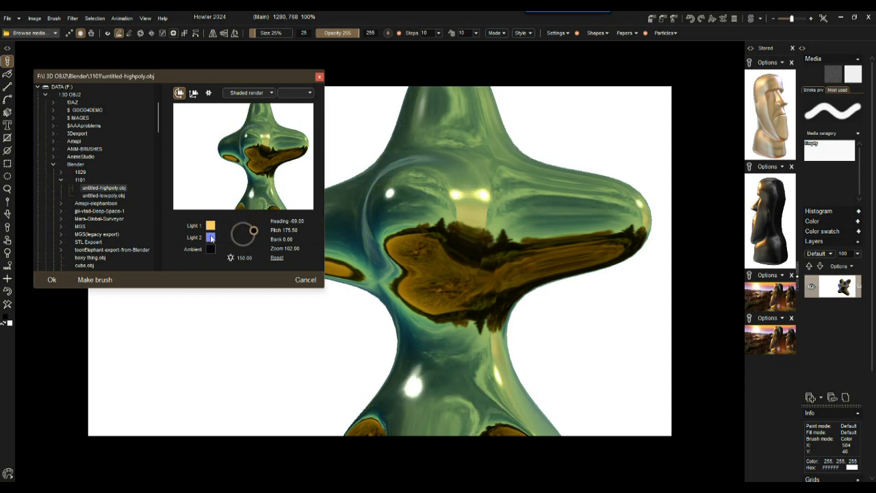
{"action": "left_click_drag", "start_coordinate": [396, 244], "coordinate": [456, 178]}
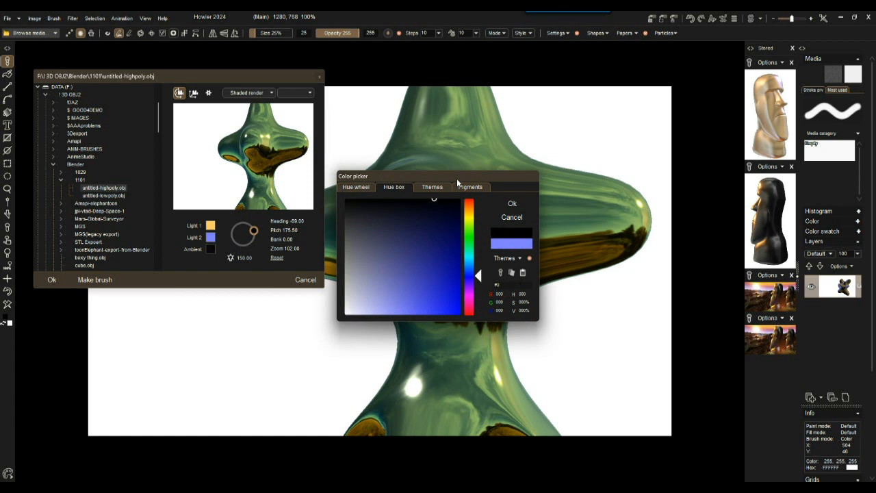
{"action": "left_click", "coordinate": [512, 203]}
{"action": "left_click_drag", "start_coordinate": [257, 182], "coordinate": [257, 182]}
{"action": "mouse_move", "coordinate": [257, 233]}
{"action": "left_mouse_down"}
{"action": "mouse_move", "coordinate": [244, 217]}
{"action": "mouse_move", "coordinate": [252, 220]}
{"action": "left_mouse_up"}
In Notepad++, set the material's Ks values to 0 0 0 and save, then reload untitled-highpoly.obj in Howler and rotate it.
{"action": "key", "text": "alt+Tab"}
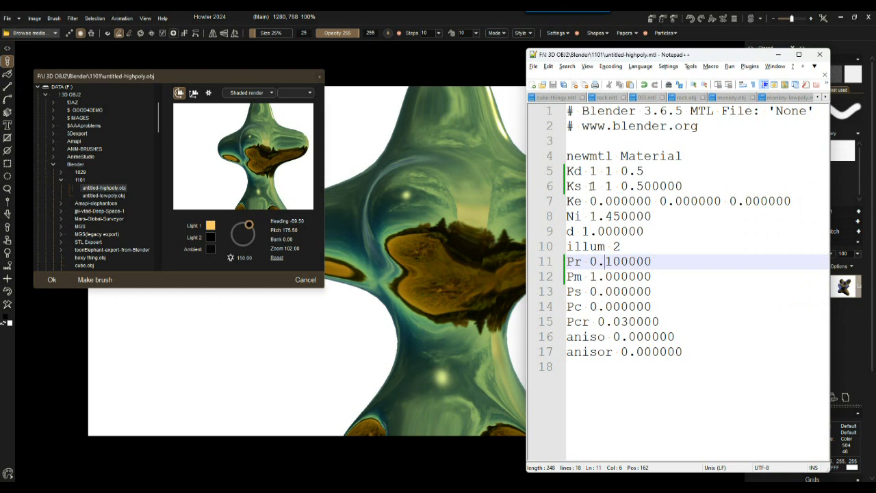
{"action": "left_click_drag", "start_coordinate": [590, 185], "coordinate": [687, 187]}
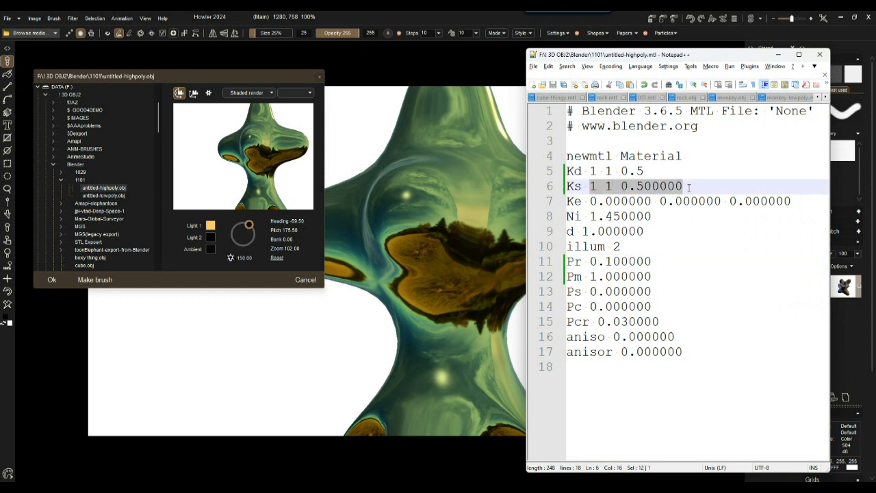
{"action": "type", "text": "0 0 "}
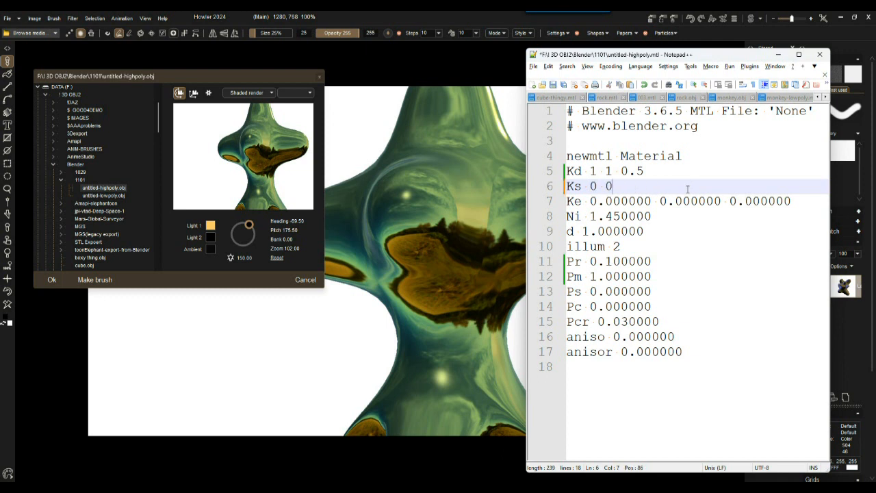
{"action": "type", "text": "0"}
{"action": "key", "text": "ctrl+s"}
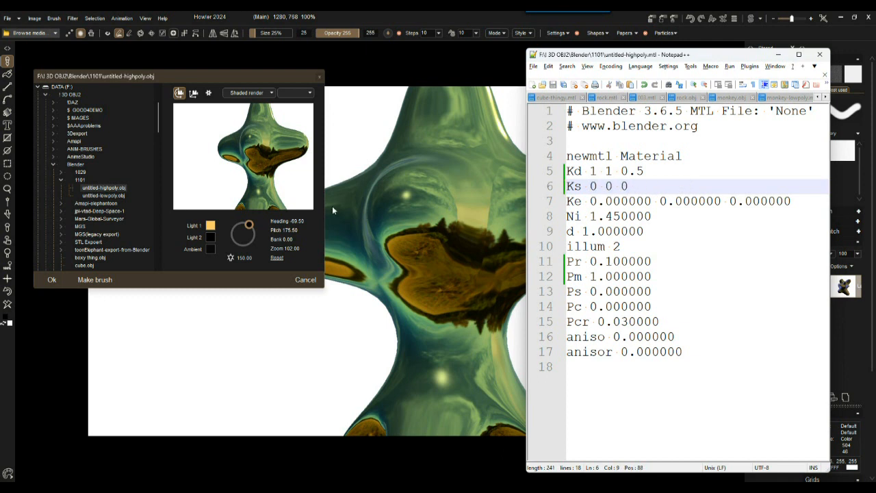
{"action": "left_click", "coordinate": [93, 189]}
{"action": "left_click_drag", "start_coordinate": [230, 171], "coordinate": [258, 197]}
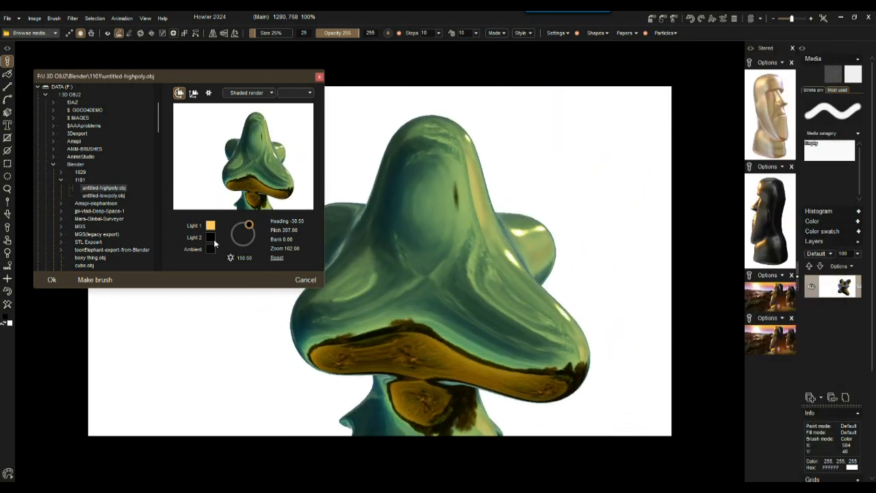
Swing the light direction around, set the Light 1 colour to a pale off-white, and rotate the model.
{"action": "left_click_drag", "start_coordinate": [247, 230], "coordinate": [258, 249]}
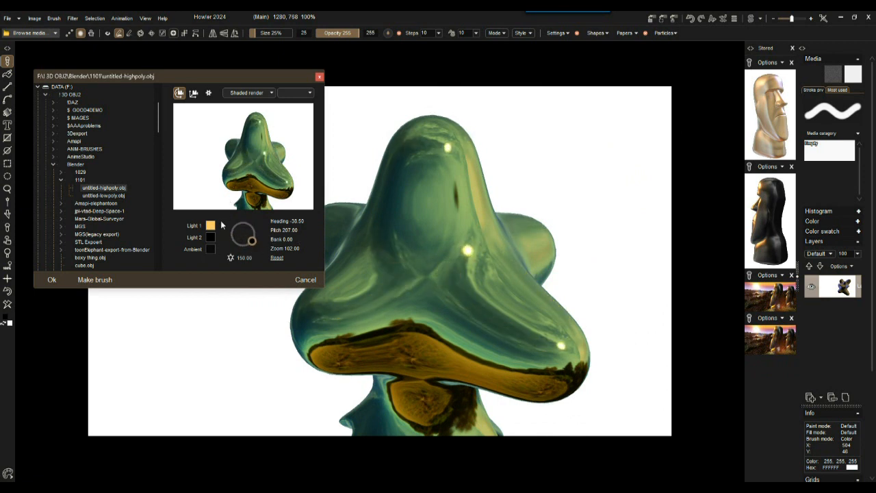
{"action": "left_click", "coordinate": [212, 227]}
{"action": "left_click", "coordinate": [362, 303]}
{"action": "left_click", "coordinate": [352, 303]}
{"action": "left_click", "coordinate": [512, 203]}
{"action": "left_click_drag", "start_coordinate": [271, 154], "coordinate": [180, 129]}
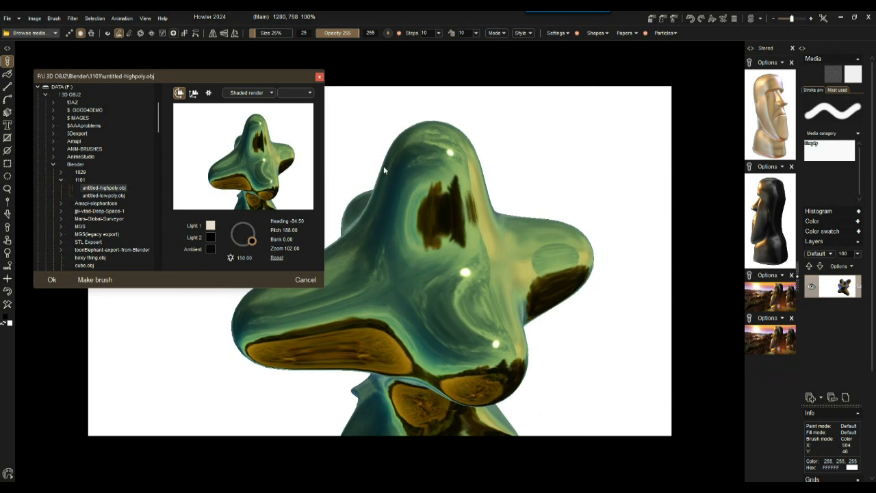
In Notepad++, set the Pr roughness to 0.200000 and save the MTL file, then reload untitled-highpoly.obj in Howler.
{"action": "key", "text": "alt+Tab"}
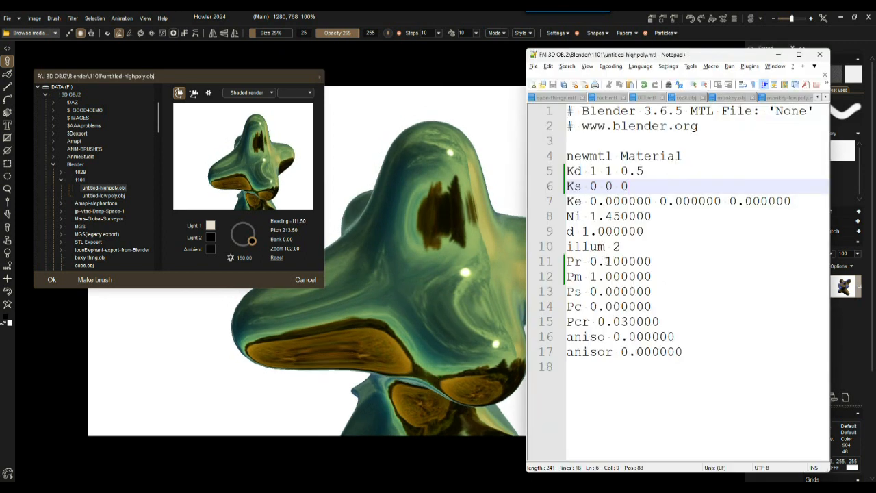
{"action": "left_click", "coordinate": [606, 261]}
{"action": "key", "text": "shift+Right"}
{"action": "type", "text": "2"}
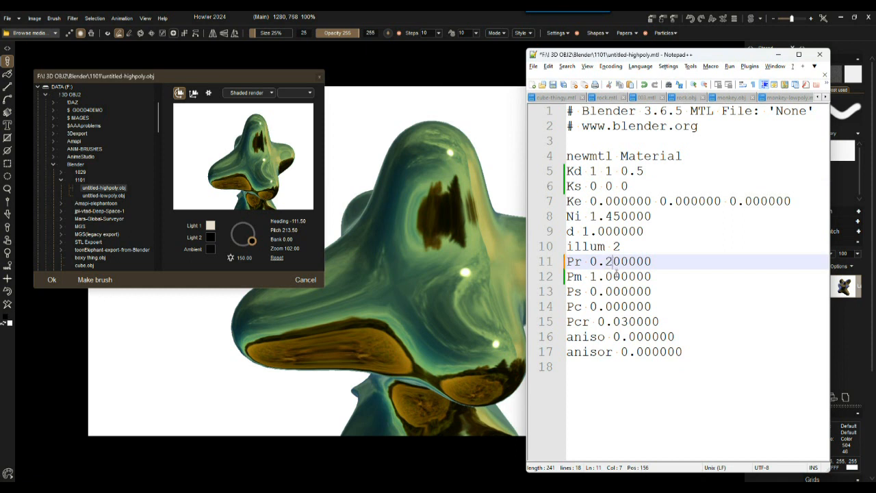
{"action": "key", "text": "ctrl+s"}
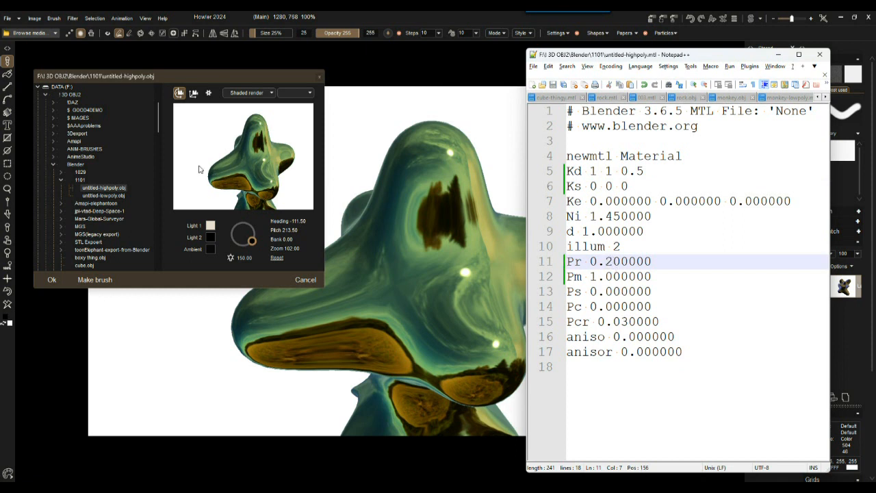
{"action": "left_click", "coordinate": [101, 189]}
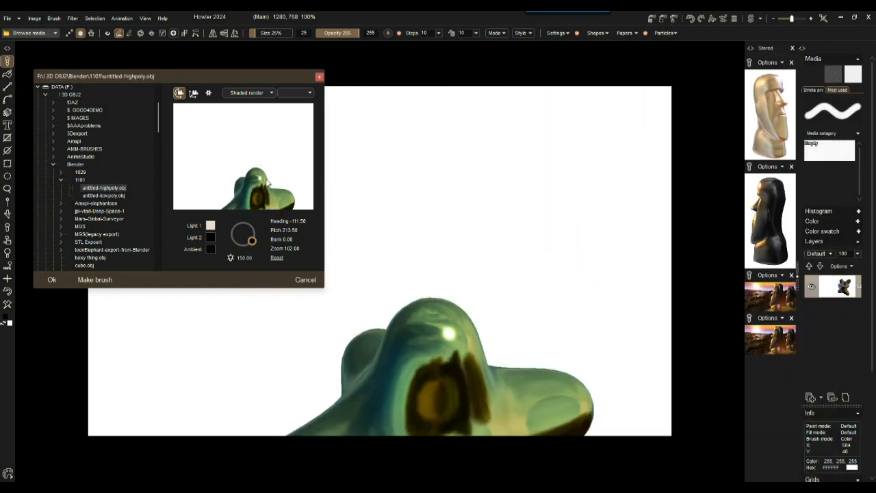
Rotate the model, set the Pr roughness to 0.700000 in Notepad++ and save, then reload untitled-highpoly.obj in Howler.
{"action": "left_click_drag", "start_coordinate": [267, 166], "coordinate": [515, 284]}
{"action": "left_click_drag", "start_coordinate": [339, 200], "coordinate": [280, 152]}
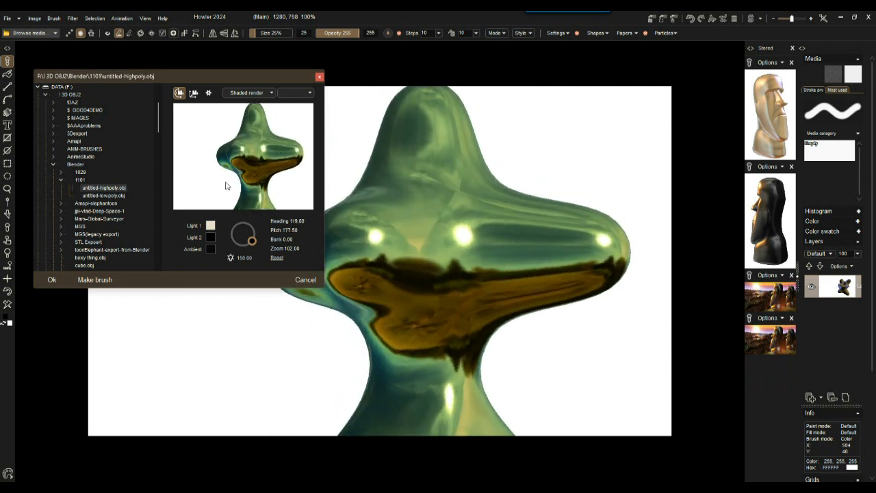
{"action": "left_click_drag", "start_coordinate": [227, 186], "coordinate": [283, 135]}
{"action": "key", "text": "alt+Tab"}
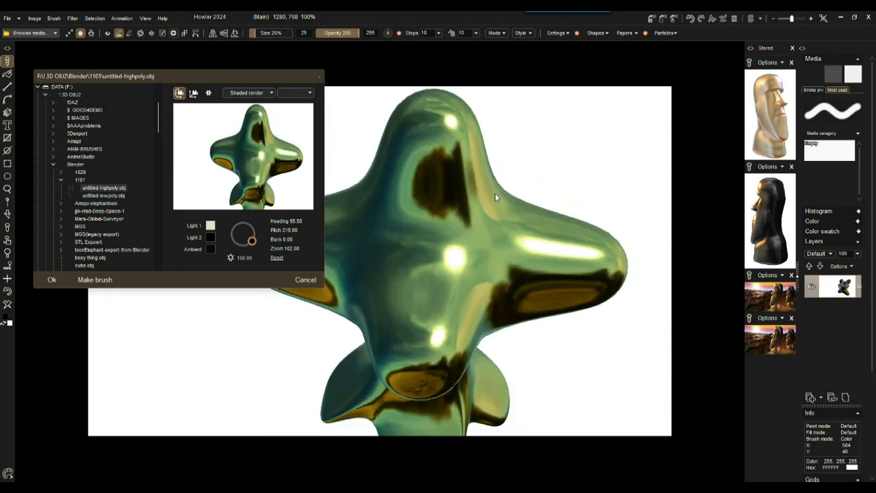
{"action": "left_click_drag", "start_coordinate": [606, 261], "coordinate": [613, 261]}
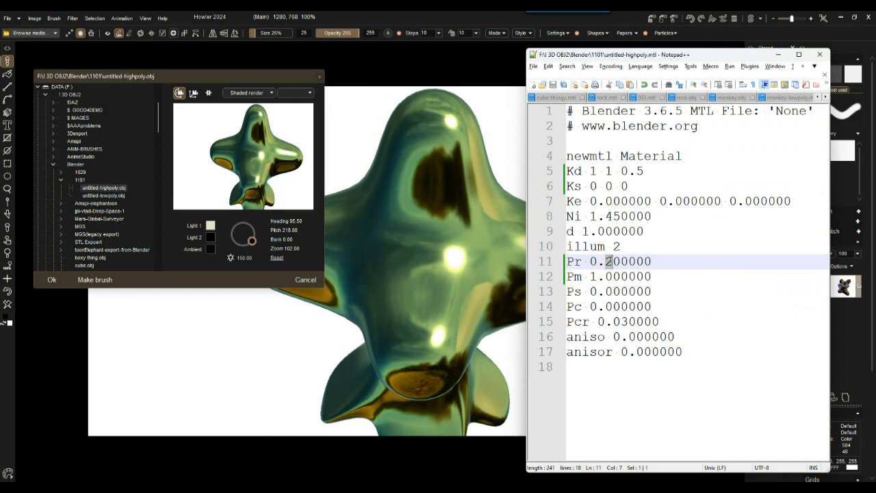
{"action": "type", "text": "7"}
{"action": "key", "text": "ctrl+s"}
{"action": "left_click", "coordinate": [109, 188]}
Reframe the whole model, apply the environment map with blue sky over brown ground, and rotate the model.
{"action": "middle_click_drag", "start_coordinate": [260, 180], "coordinate": [262, 159]}
{"action": "scroll", "coordinate": [262, 158], "scroll_direction": "down", "scroll_amount": 6}
{"action": "mouse_move", "coordinate": [214, 176]}
{"action": "left_mouse_down"}
{"action": "mouse_move", "coordinate": [186, 125]}
{"action": "mouse_move", "coordinate": [214, 173]}
{"action": "mouse_move", "coordinate": [226, 154]}
{"action": "left_mouse_up"}
{"action": "left_click", "coordinate": [295, 92]}
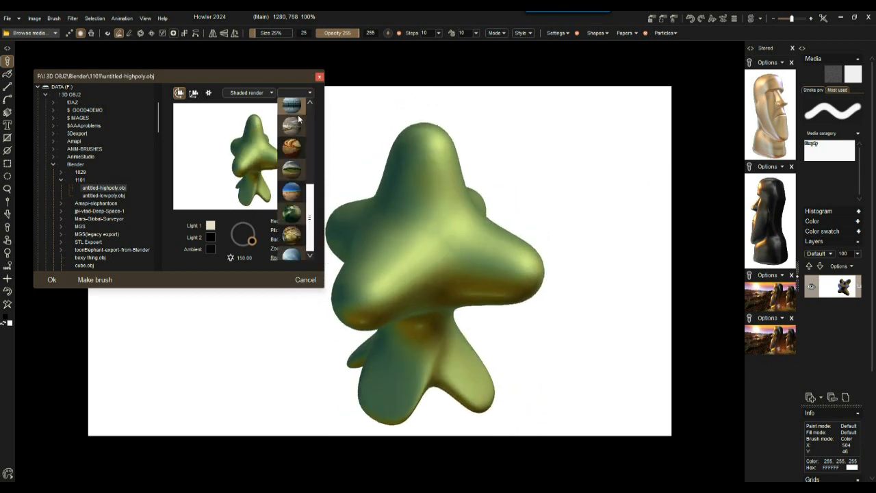
{"action": "left_click", "coordinate": [299, 193]}
{"action": "left_click_drag", "start_coordinate": [240, 129], "coordinate": [376, 144]}
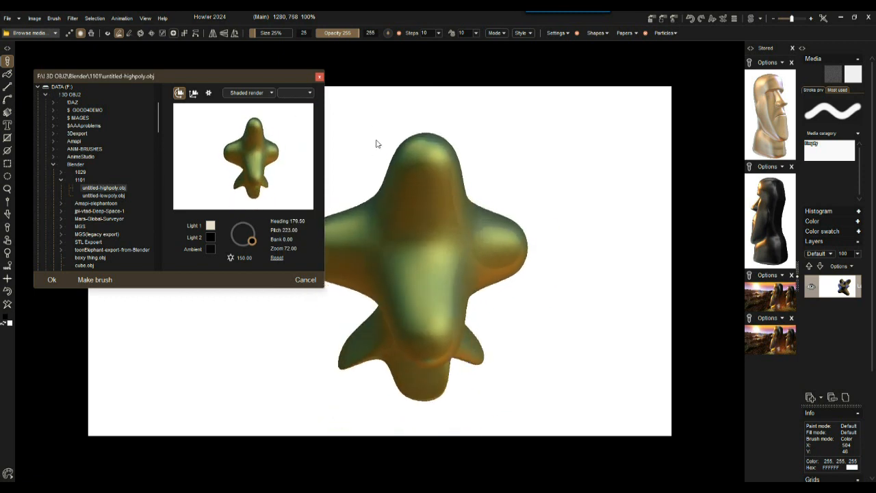
In Notepad++, set the Pr roughness to 0.300000 and save, then reload untitled-highpoly.obj in Howler and rotate it.
{"action": "key", "text": "alt+Tab"}
{"action": "left_click_drag", "start_coordinate": [605, 261], "coordinate": [613, 261]}
{"action": "type", "text": "300000"}
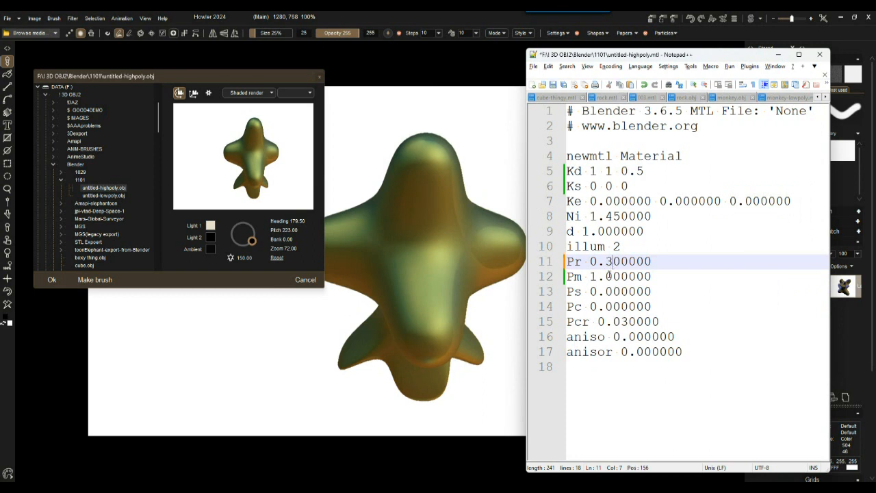
{"action": "left_click", "coordinate": [605, 276]}
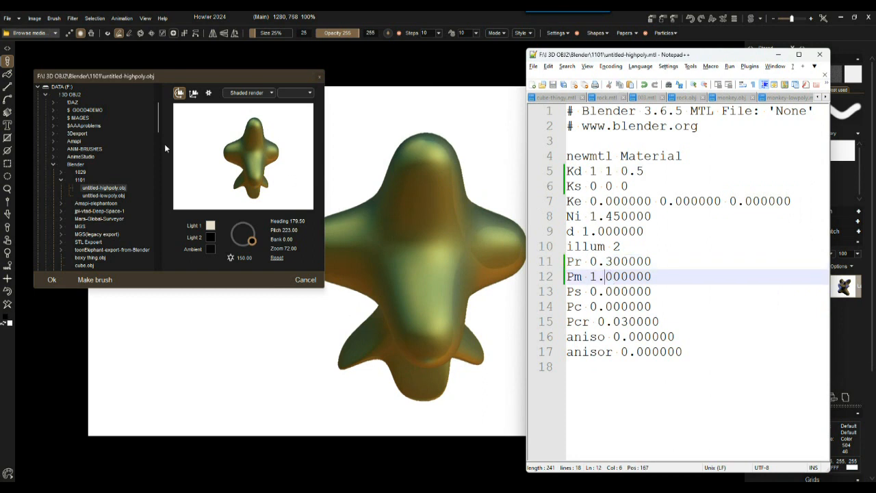
{"action": "left_click", "coordinate": [104, 188]}
{"action": "left_click_drag", "start_coordinate": [251, 157], "coordinate": [255, 204]}
In Notepad++, set the Pm metallic value to 0.600000 and save the MTL file.
{"action": "key", "text": "alt+Tab"}
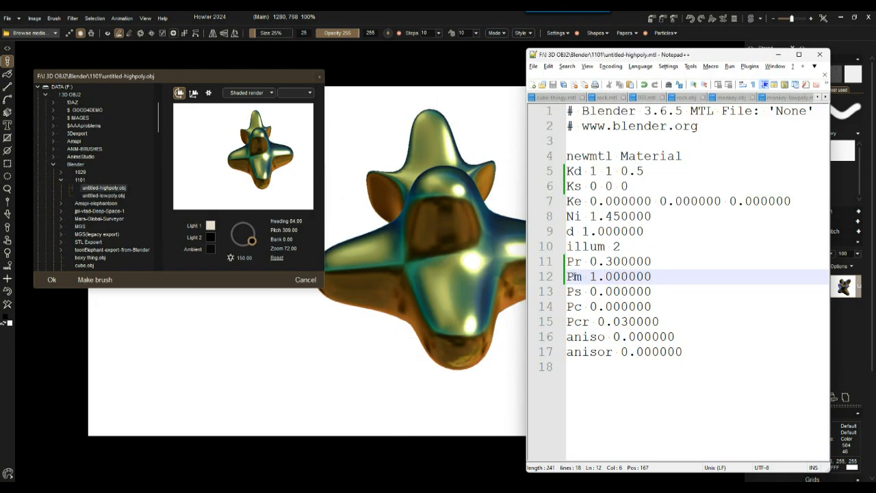
{"action": "key", "text": "shift+Right"}
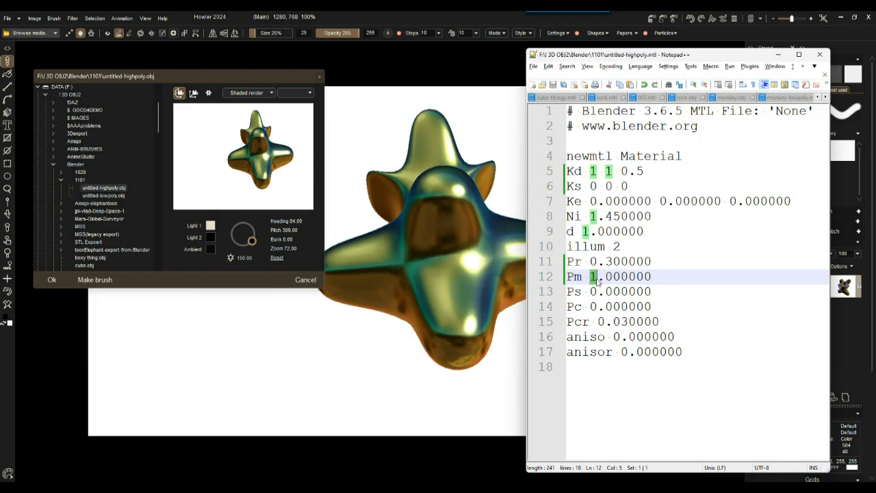
{"action": "key", "text": "shift+Right"}
{"action": "key", "text": "shift+Right"}
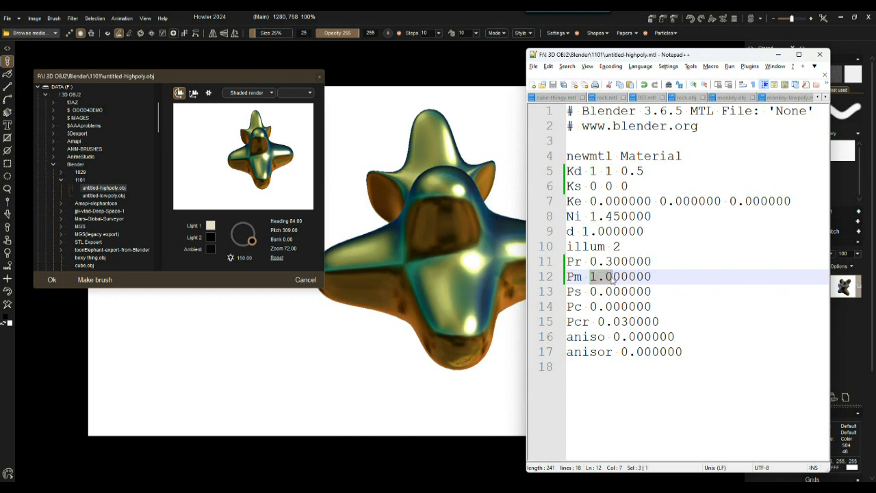
{"action": "type", "text": "0.6"}
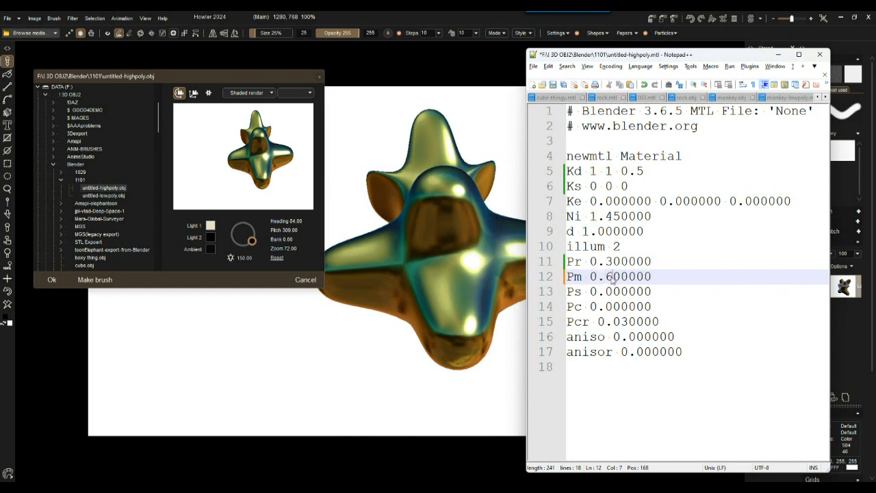
{"action": "key", "text": "ctrl+s"}
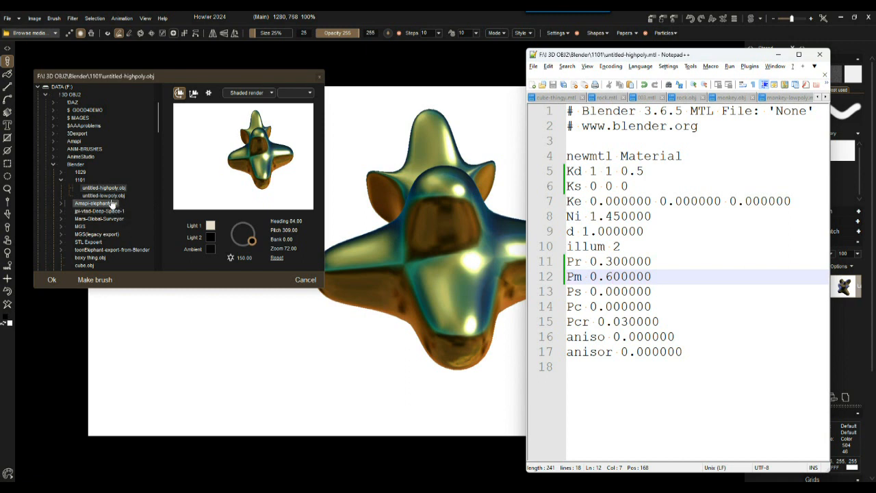
Set the Pr roughness to 0.200000 and save the MTL file, then reload untitled-highpoly.obj in Howler and rotate it.
{"action": "left_click_drag", "start_coordinate": [605, 260], "coordinate": [613, 261]}
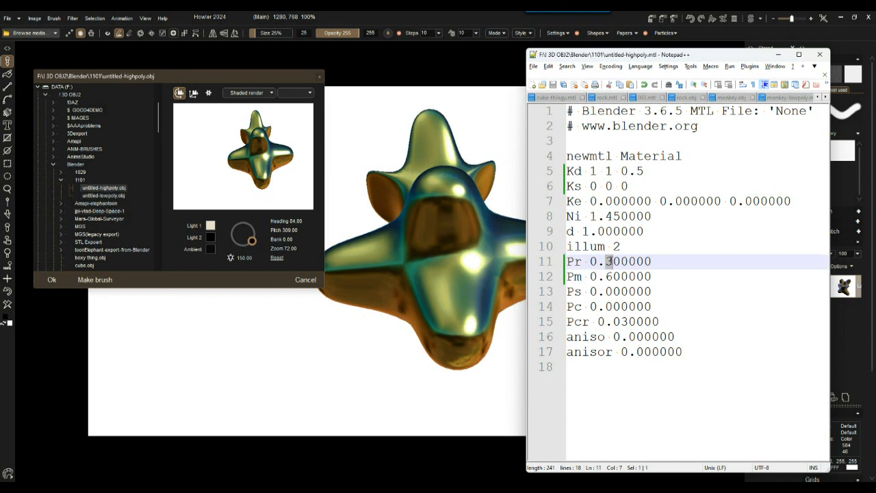
{"action": "type", "text": "2"}
{"action": "left_click", "coordinate": [238, 171]}
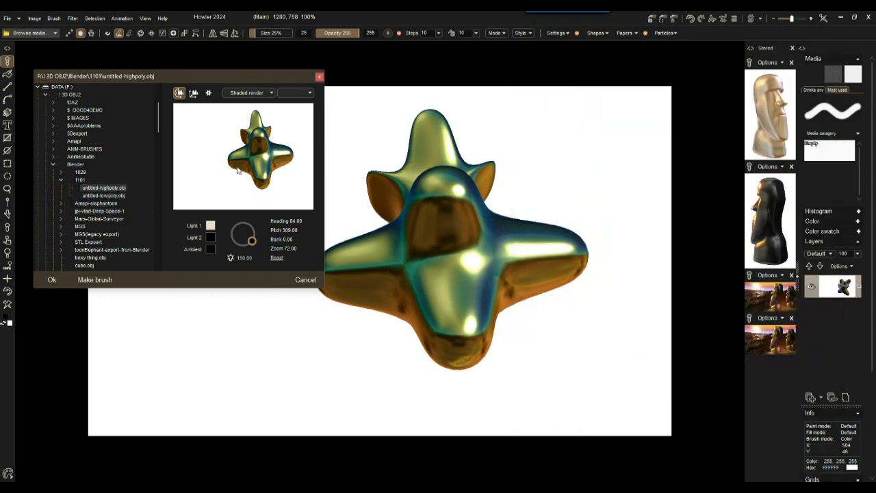
{"action": "key", "text": "alt+Tab"}
{"action": "left_click", "coordinate": [642, 214]}
{"action": "key", "text": "ctrl+s"}
{"action": "left_click", "coordinate": [102, 189]}
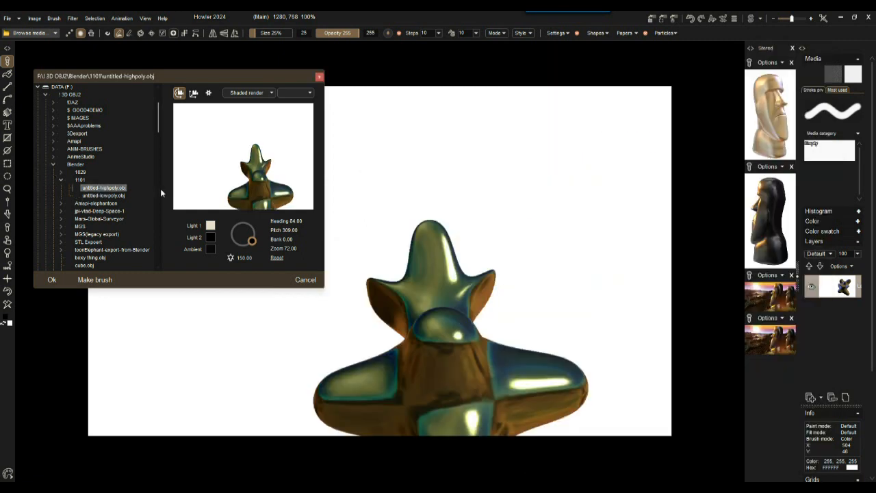
{"action": "left_click_drag", "start_coordinate": [289, 211], "coordinate": [308, 140]}
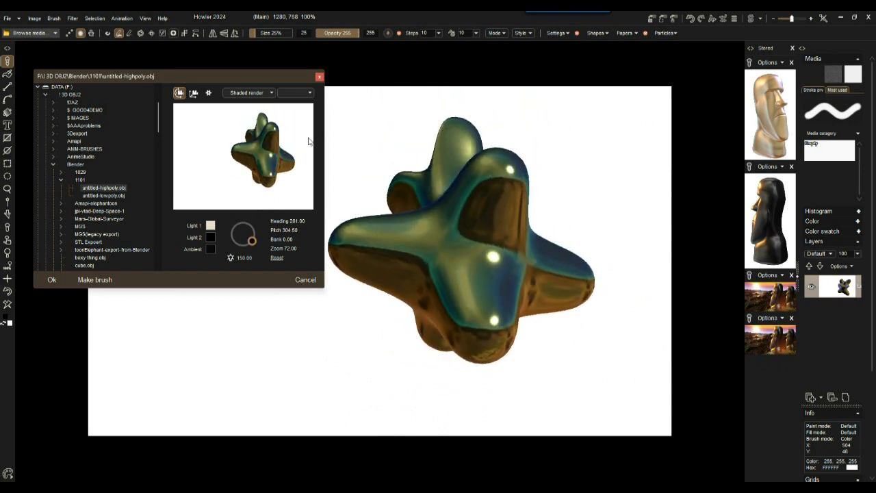
Enable gamma correction and set the tone map to 0 in the model loading options.
{"action": "left_click", "coordinate": [208, 93]}
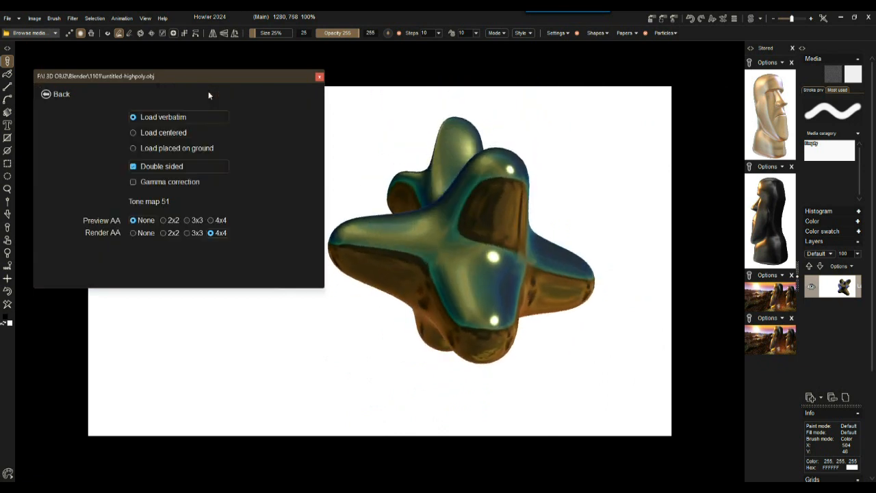
{"action": "left_click", "coordinate": [159, 181]}
{"action": "mouse_move", "coordinate": [154, 201]}
{"action": "left_mouse_down"}
{"action": "mouse_move", "coordinate": [396, 217]}
{"action": "mouse_move", "coordinate": [12, 201]}
{"action": "left_mouse_up"}
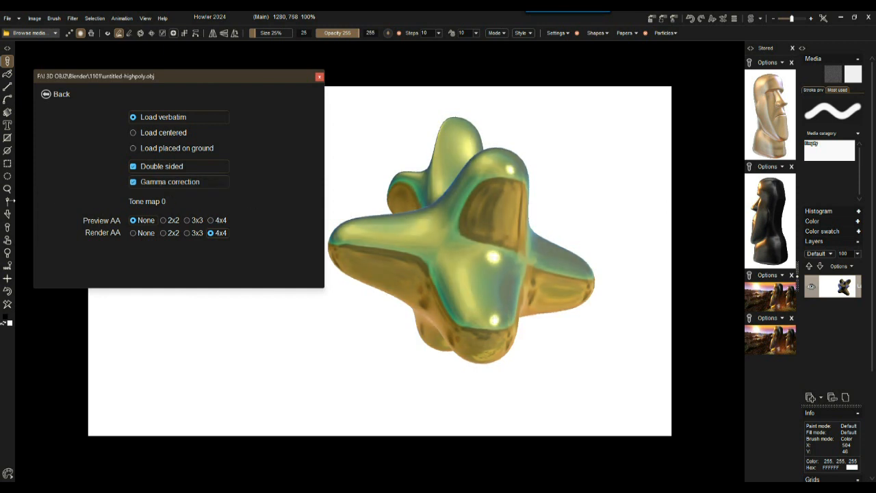
{"action": "mouse_move", "coordinate": [202, 206]}
{"action": "left_mouse_down"}
{"action": "mouse_move", "coordinate": [345, 212]}
{"action": "mouse_move", "coordinate": [110, 209]}
{"action": "mouse_move", "coordinate": [165, 201]}
{"action": "left_mouse_up"}
{"action": "mouse_move", "coordinate": [258, 200]}
{"action": "left_mouse_down"}
{"action": "mouse_move", "coordinate": [82, 200]}
{"action": "mouse_move", "coordinate": [98, 199]}
{"action": "left_mouse_up"}
{"action": "left_click", "coordinate": [149, 182]}
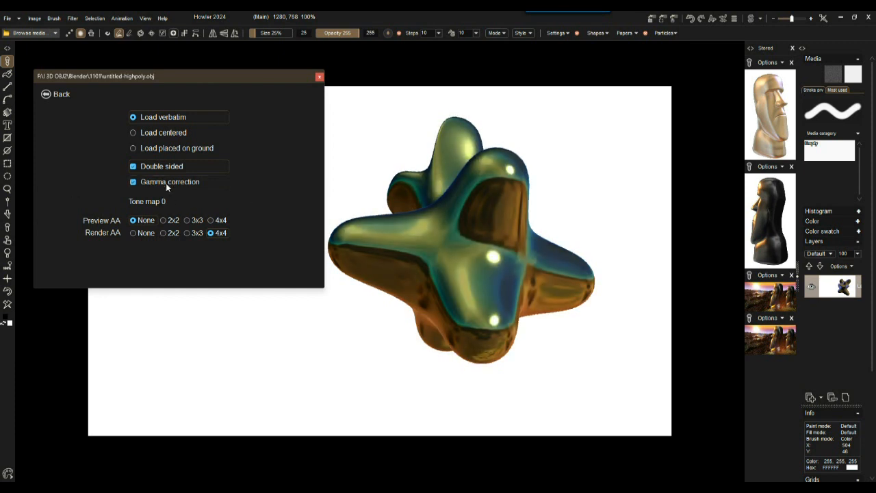
{"action": "left_click", "coordinate": [55, 93]}
Rotate the model, then review the Pr, Pm, Pc, Pcr, aniso and anisor lines of the MTL file in Notepad++.
{"action": "left_click_drag", "start_coordinate": [276, 170], "coordinate": [280, 70]}
{"action": "key", "text": "alt+Tab"}
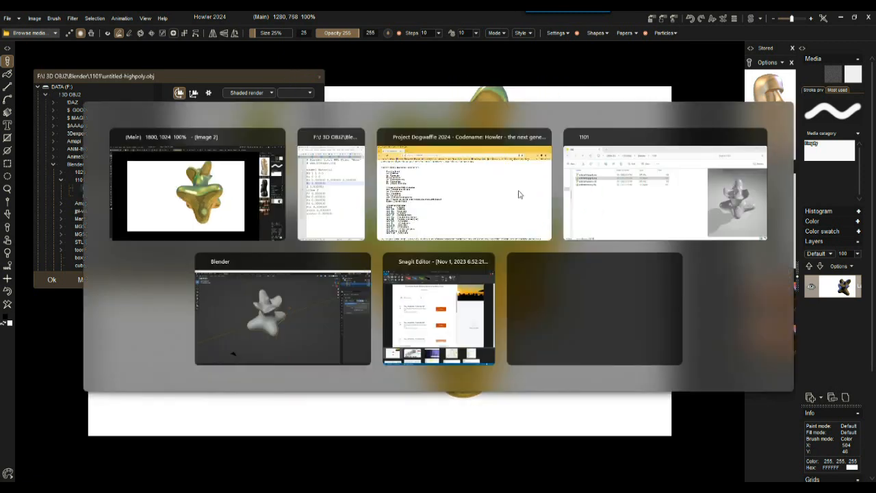
{"action": "left_click_drag", "start_coordinate": [656, 265], "coordinate": [541, 263]}
{"action": "left_click_drag", "start_coordinate": [655, 279], "coordinate": [569, 276]}
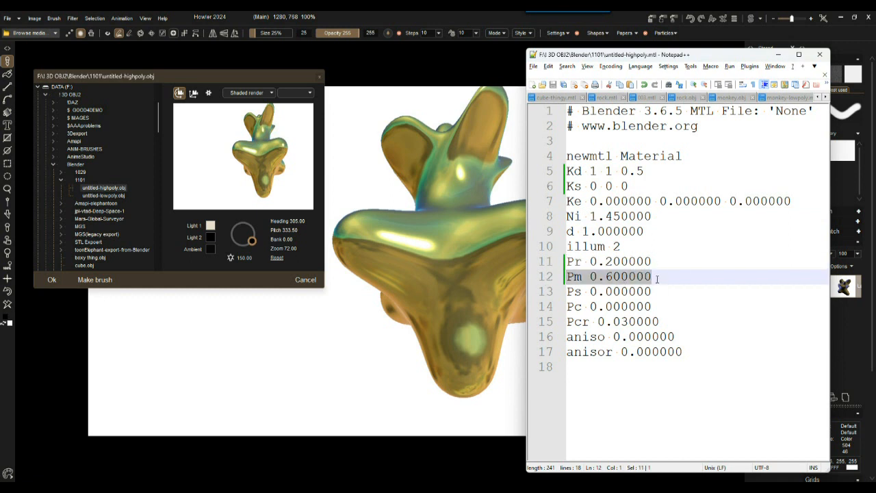
{"action": "left_click_drag", "start_coordinate": [656, 278], "coordinate": [555, 261]}
{"action": "scroll", "coordinate": [674, 276], "scroll_direction": "up", "scroll_amount": 2, "text": "ctrl"}
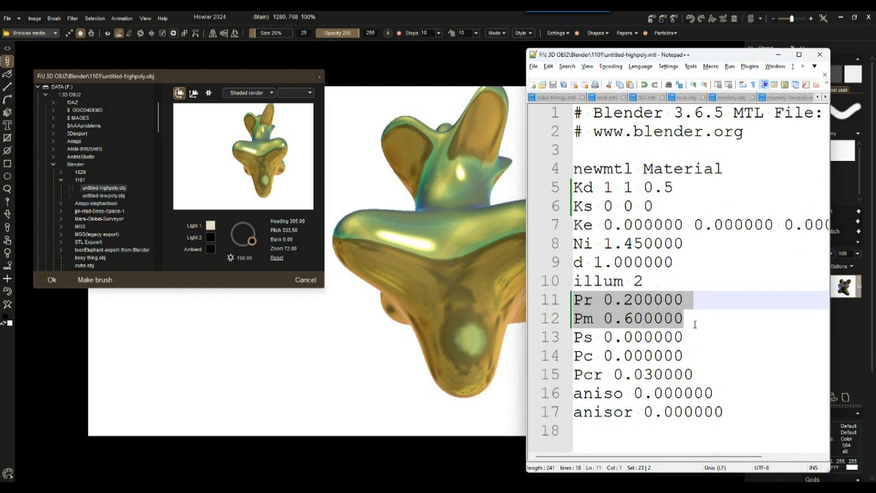
{"action": "left_click_drag", "start_coordinate": [583, 337], "coordinate": [560, 359]}
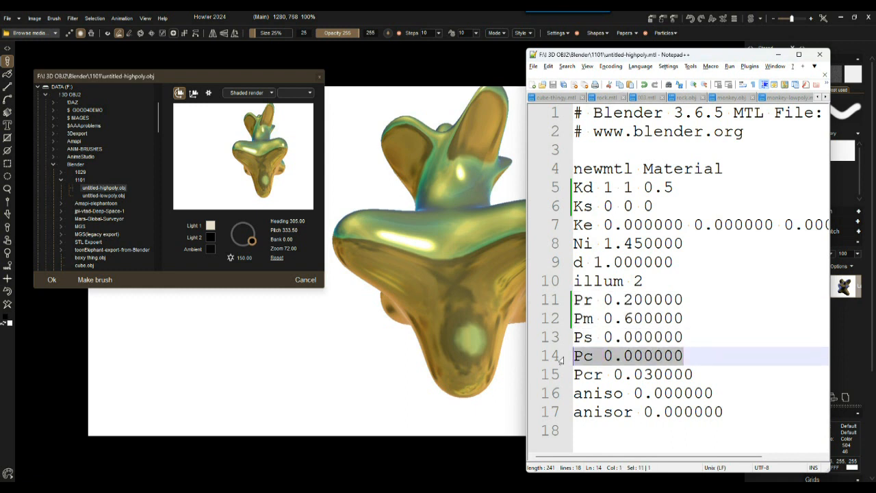
{"action": "left_click_drag", "start_coordinate": [696, 374], "coordinate": [560, 376]}
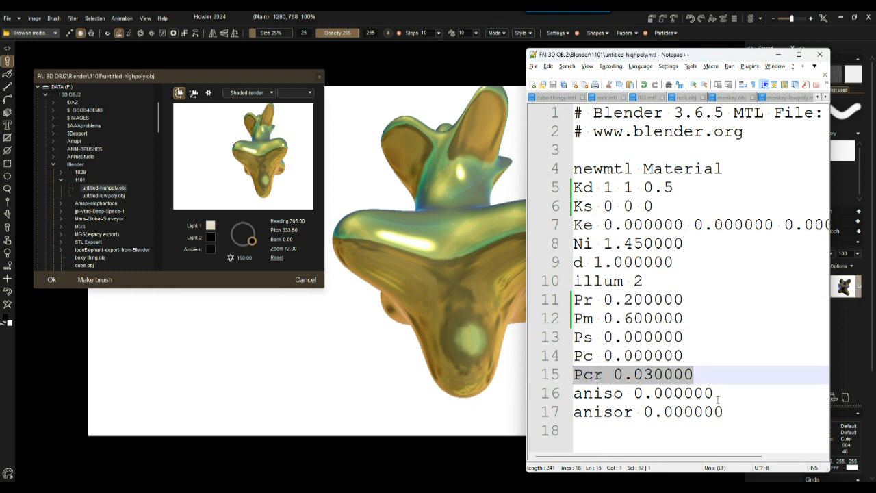
{"action": "left_click_drag", "start_coordinate": [722, 393], "coordinate": [561, 395]}
{"action": "left_click_drag", "start_coordinate": [757, 412], "coordinate": [562, 413]}
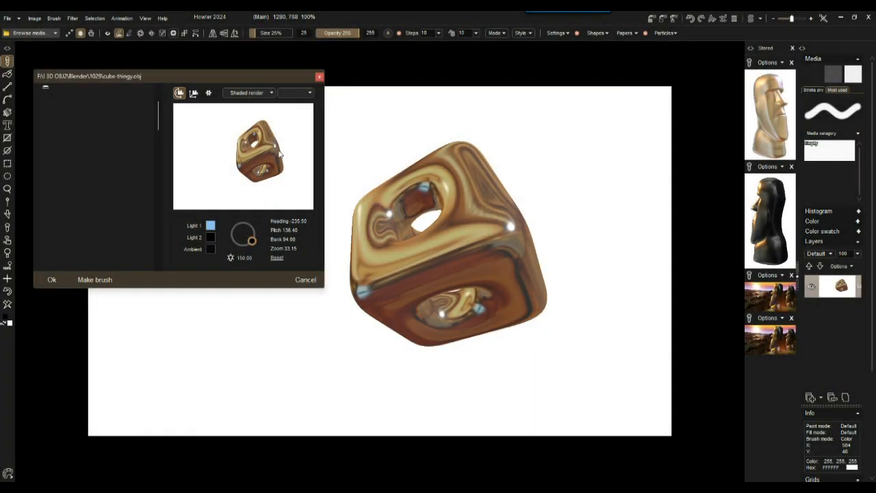
Rotate cube-thingy.obj in Howler to inspect its reflections, then load 002.obj from the 1029 folder.
{"action": "left_click_drag", "start_coordinate": [262, 172], "coordinate": [157, 243]}
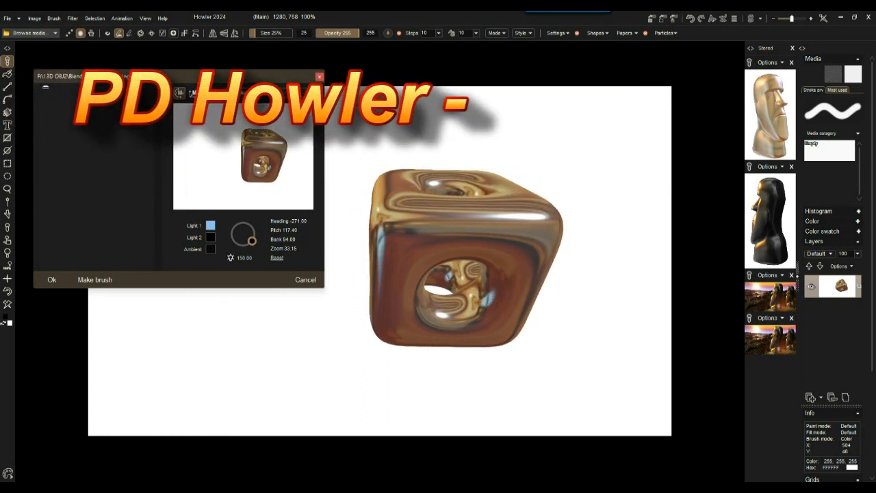
{"action": "left_click_drag", "start_coordinate": [239, 160], "coordinate": [185, 158]}
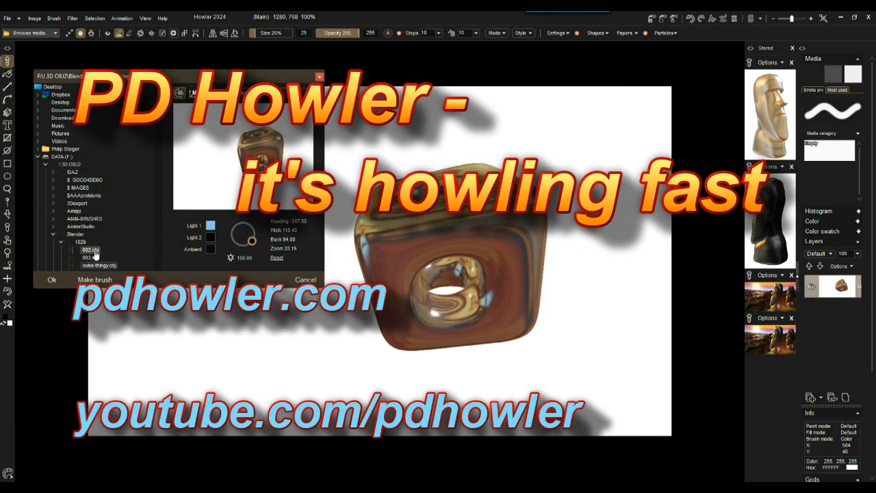
{"action": "left_click", "coordinate": [93, 250]}
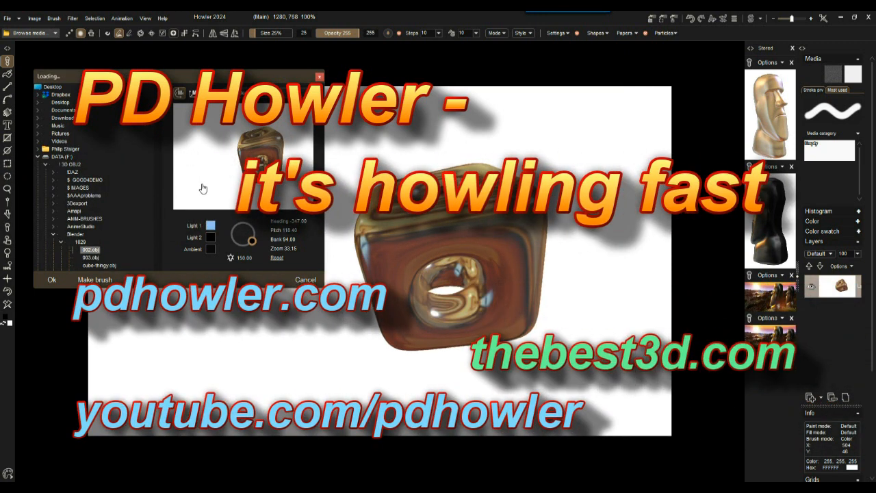
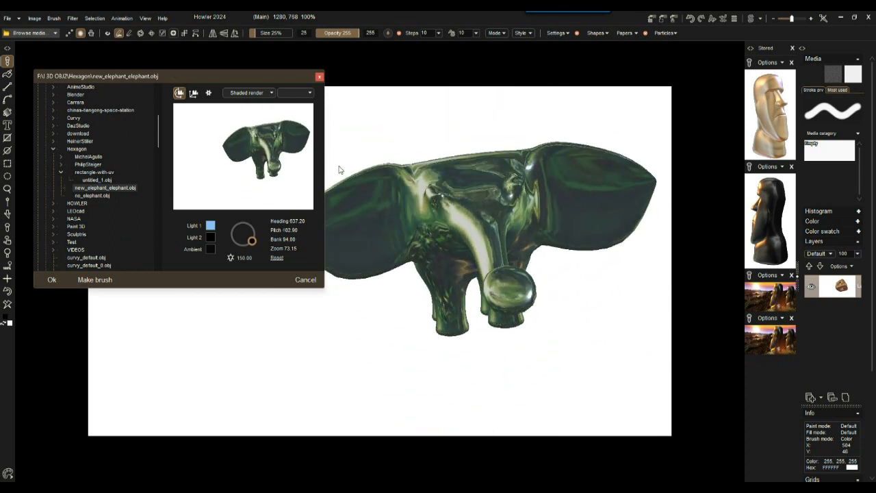
Apply a different environment map to new_elephant_elephant.obj, then load simple-fight-plane-smooth.obj from the Hexagon folder and rotate it.
{"action": "left_click", "coordinate": [299, 96]}
{"action": "left_click", "coordinate": [282, 161]}
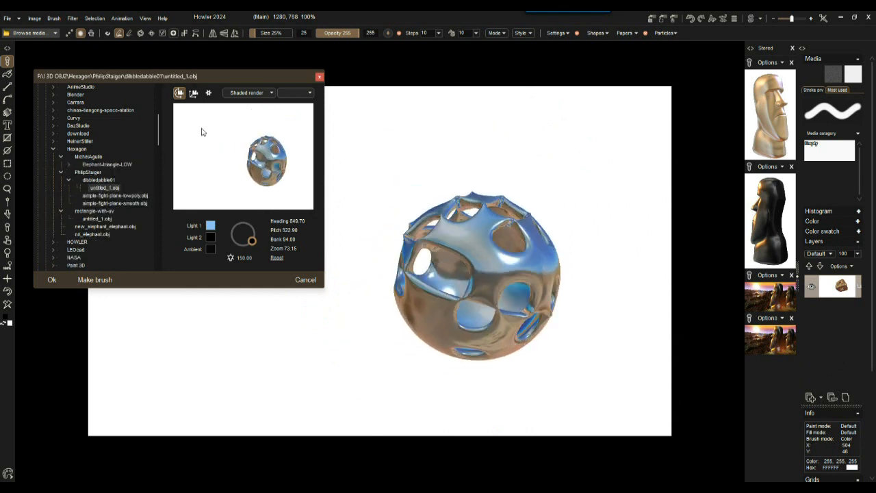
{"action": "left_click_drag", "start_coordinate": [317, 249], "coordinate": [425, 227]}
{"action": "left_click_drag", "start_coordinate": [278, 169], "coordinate": [475, 218]}
{"action": "left_click", "coordinate": [115, 202]}
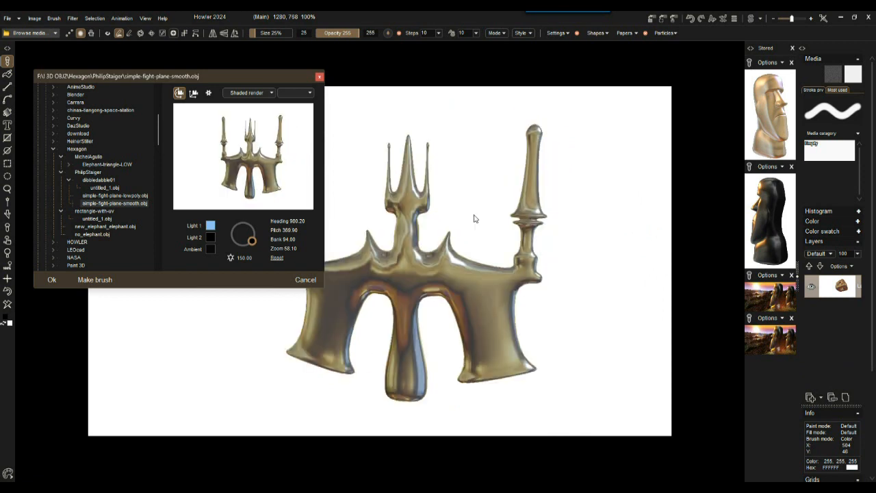
Load Elephant triangle LOW.obj from the Elephant-triangle-LOW folder, then rotate it and swing the light direction around.
{"action": "left_click", "coordinate": [108, 169]}
{"action": "left_click", "coordinate": [115, 172]}
{"action": "left_click_drag", "start_coordinate": [252, 242], "coordinate": [342, 415]}
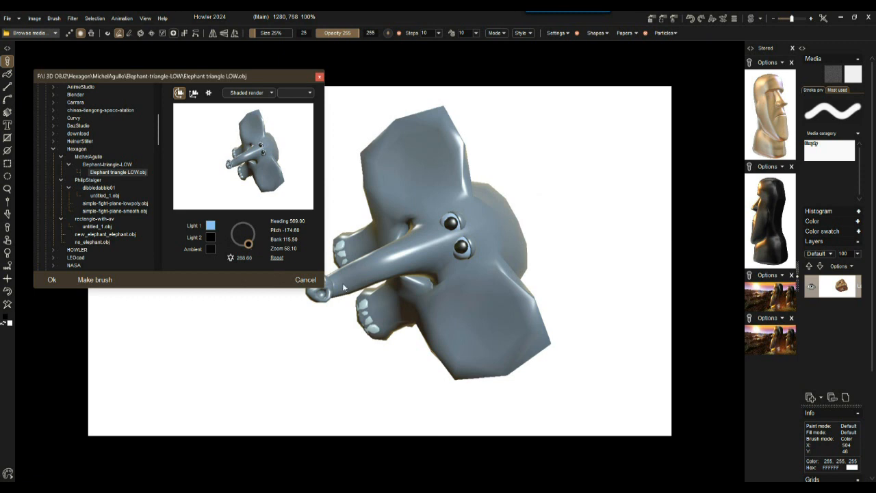
{"action": "left_click_drag", "start_coordinate": [238, 173], "coordinate": [289, 143]}
{"action": "mouse_move", "coordinate": [248, 246]}
{"action": "left_mouse_down"}
{"action": "mouse_move", "coordinate": [243, 224]}
{"action": "mouse_move", "coordinate": [233, 242]}
{"action": "left_mouse_up"}
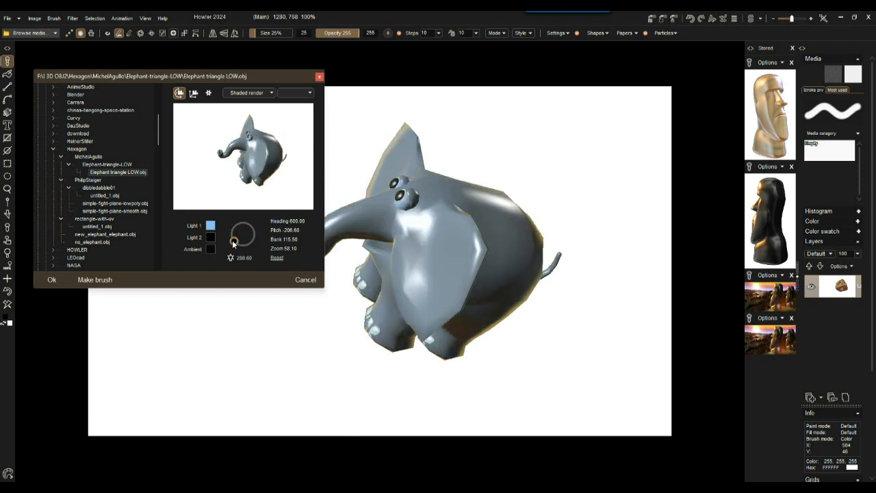
Apply the dark green environment map to the low-poly elephant and rotate it.
{"action": "left_click", "coordinate": [311, 93]}
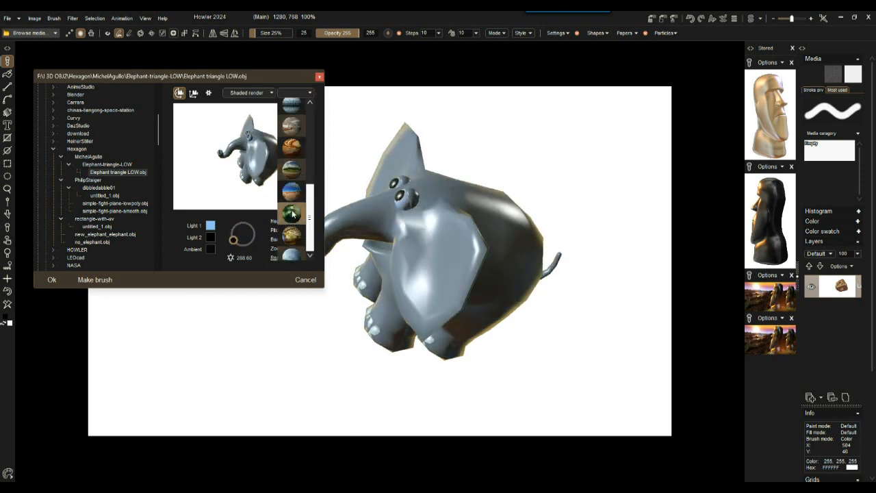
{"action": "left_click", "coordinate": [294, 214]}
{"action": "mouse_move", "coordinate": [258, 161]}
{"action": "left_mouse_down"}
{"action": "mouse_move", "coordinate": [294, 157]}
{"action": "mouse_move", "coordinate": [248, 167]}
{"action": "left_mouse_up"}
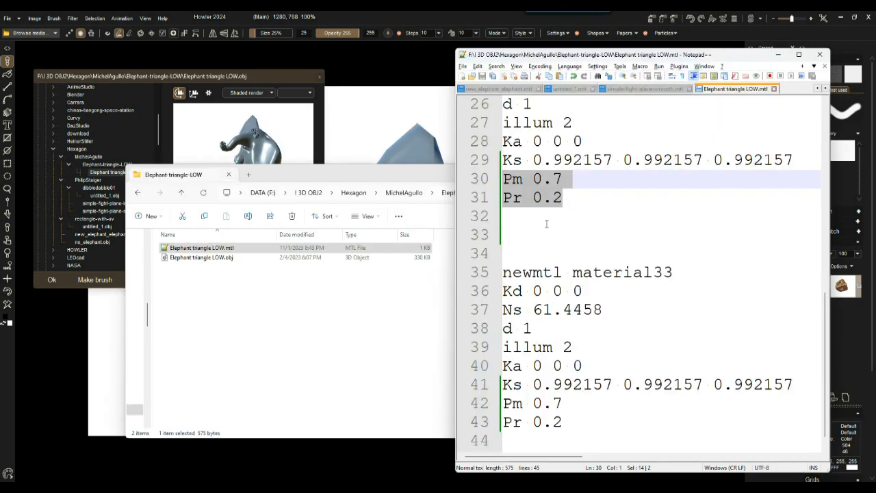
Return to Howler from the elephant's MTL file, reload Elephant triangle LOW.obj and rotate it to inspect its reflections.
{"action": "left_click", "coordinate": [546, 224]}
{"action": "key", "text": "ctrl+a"}
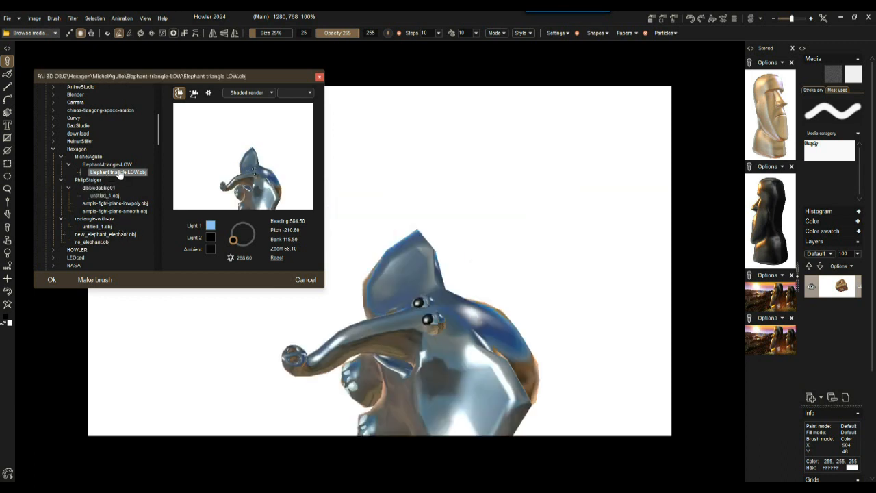
{"action": "left_click_drag", "start_coordinate": [285, 180], "coordinate": [289, 140]}
{"action": "middle_click_drag", "start_coordinate": [290, 140], "coordinate": [318, 204]}
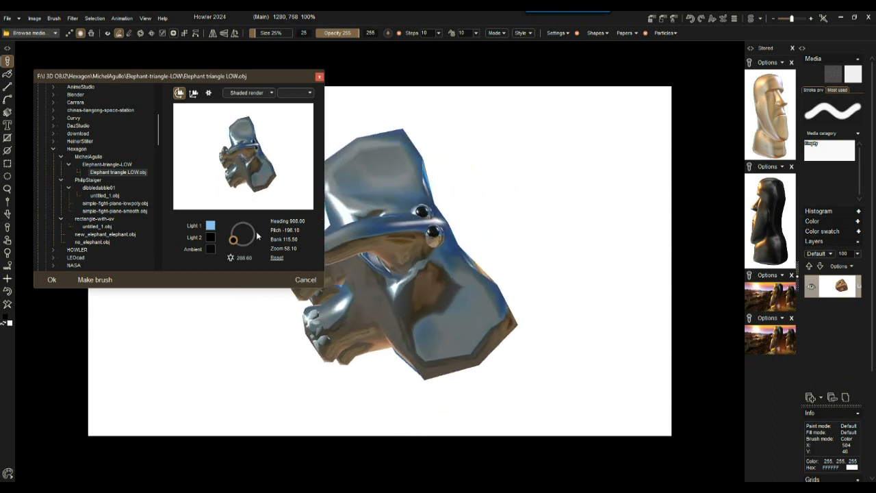
Switch the reloaded low-poly elephant to the dark green environment map and rotate it to a side view.
{"action": "left_click_drag", "start_coordinate": [263, 81], "coordinate": [264, 75]}
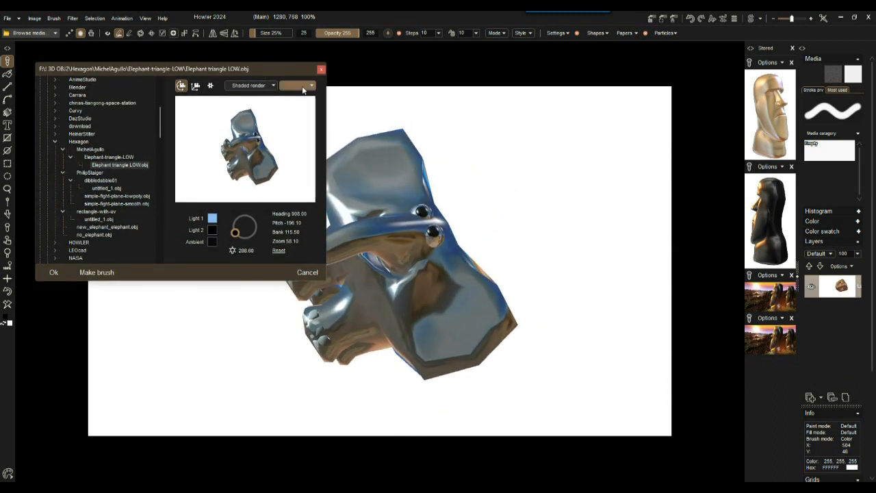
{"action": "left_click", "coordinate": [295, 85]}
{"action": "left_click", "coordinate": [290, 194]}
{"action": "left_click_drag", "start_coordinate": [251, 152], "coordinate": [481, 224]}
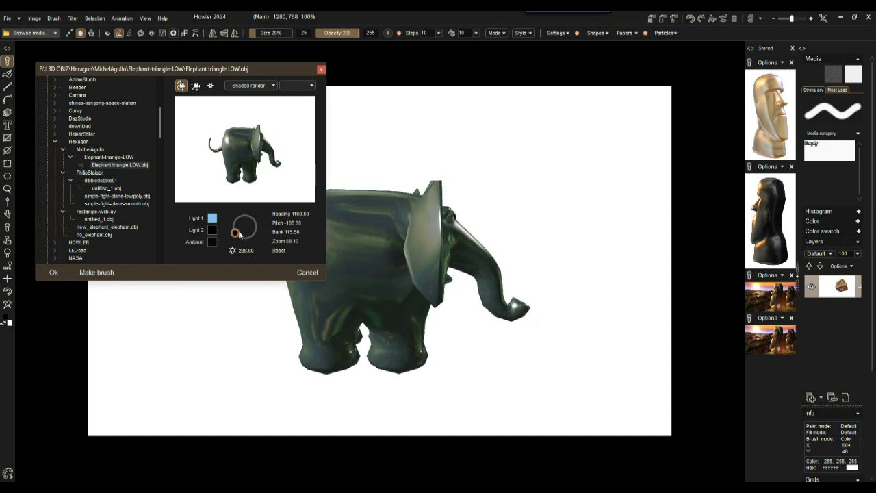
Swing the light to the opposite side, then turn the elephant to face forward and enlarge it.
{"action": "left_click_drag", "start_coordinate": [235, 234], "coordinate": [284, 232]}
{"action": "left_click_drag", "start_coordinate": [267, 154], "coordinate": [254, 167]}
{"action": "left_click_drag", "start_coordinate": [288, 240], "coordinate": [541, 280]}
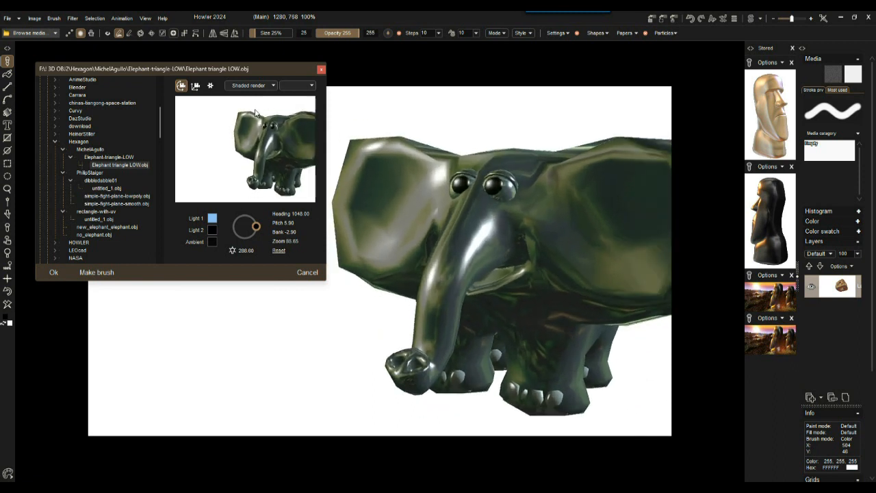
Turn on gamma correction in the viewer options, try a tone map of 100, then set it back to 0.
{"action": "left_click", "coordinate": [211, 86]}
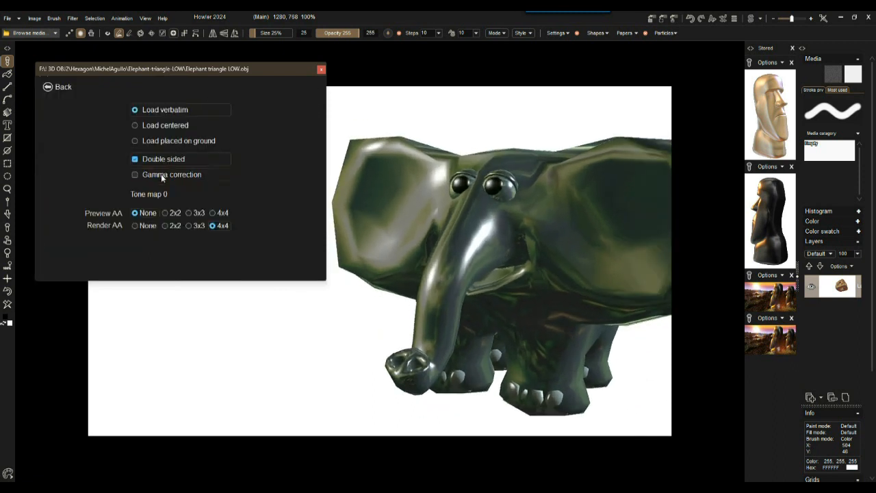
{"action": "left_click_drag", "start_coordinate": [184, 195], "coordinate": [409, 171]}
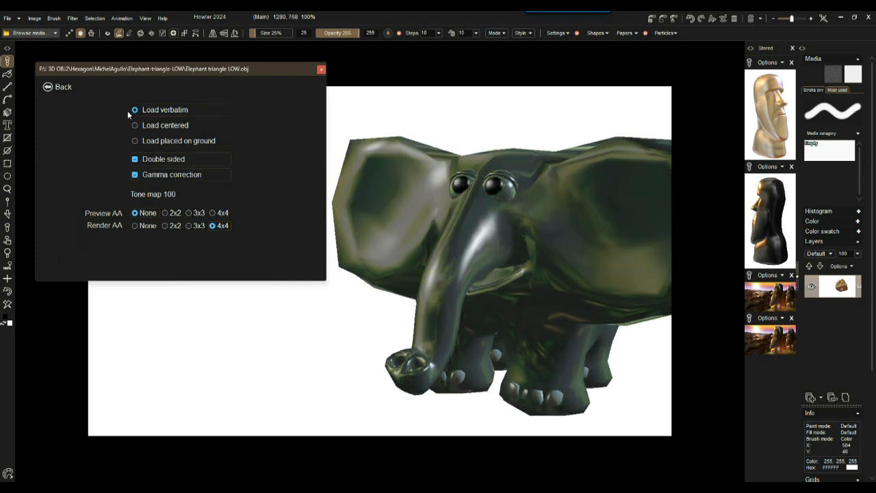
{"action": "left_click_drag", "start_coordinate": [178, 195], "coordinate": [28, 193]}
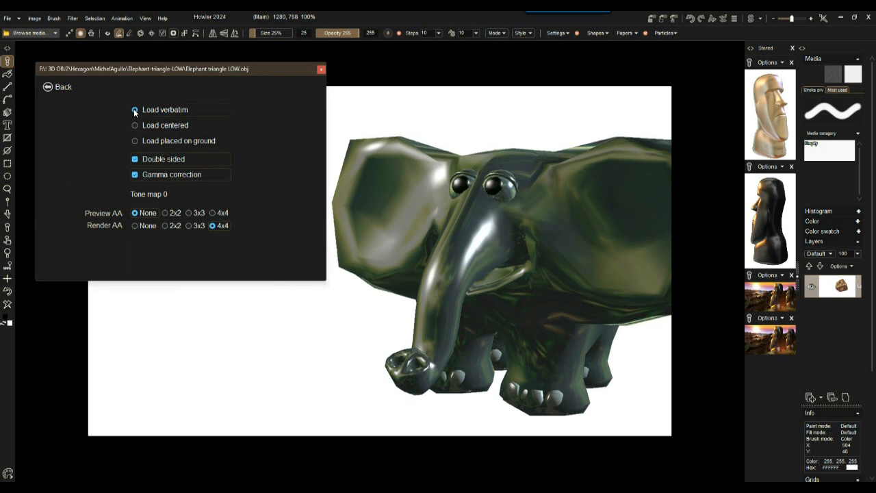
{"action": "left_click", "coordinate": [56, 86]}
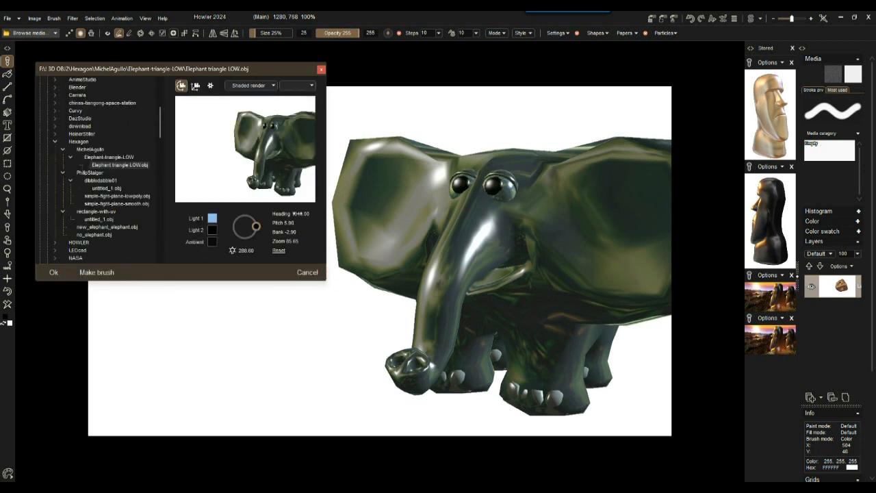
Apply a grey-brown environment map to the low-poly elephant and rotate it slightly.
{"action": "left_click", "coordinate": [300, 85]}
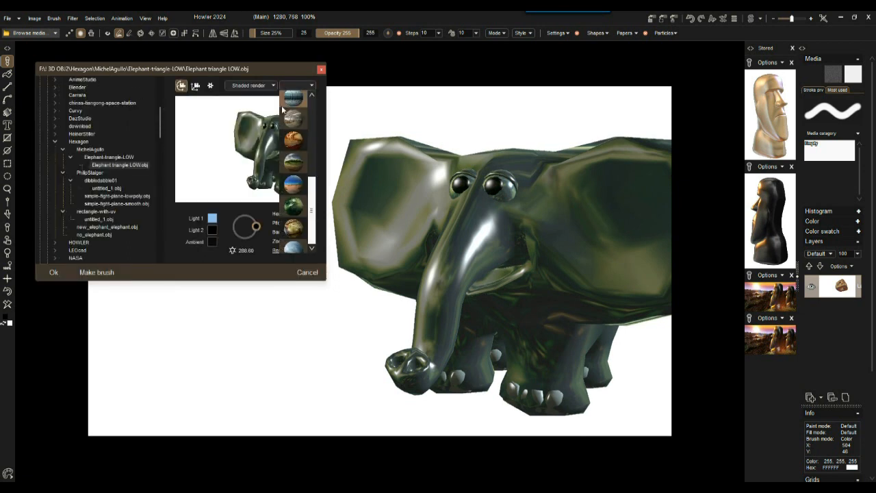
{"action": "mouse_move", "coordinate": [271, 140]}
{"action": "left_mouse_down"}
{"action": "mouse_move", "coordinate": [217, 143]}
{"action": "mouse_move", "coordinate": [260, 143]}
{"action": "left_mouse_up"}
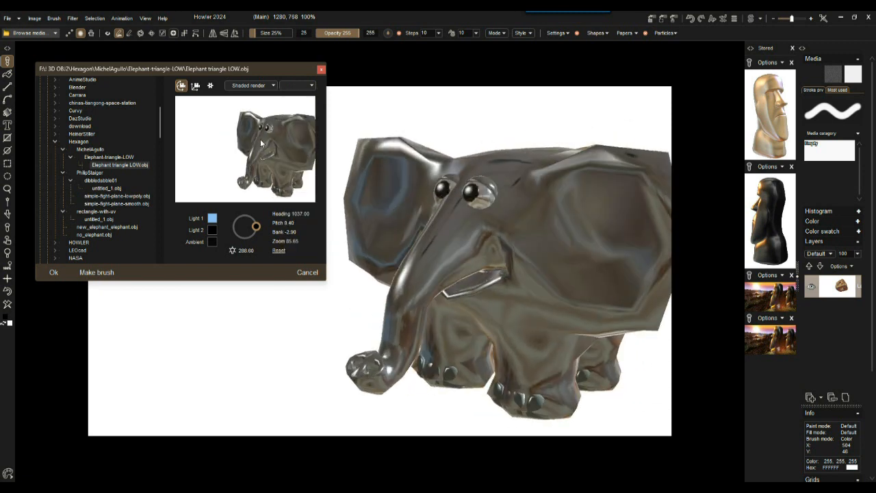